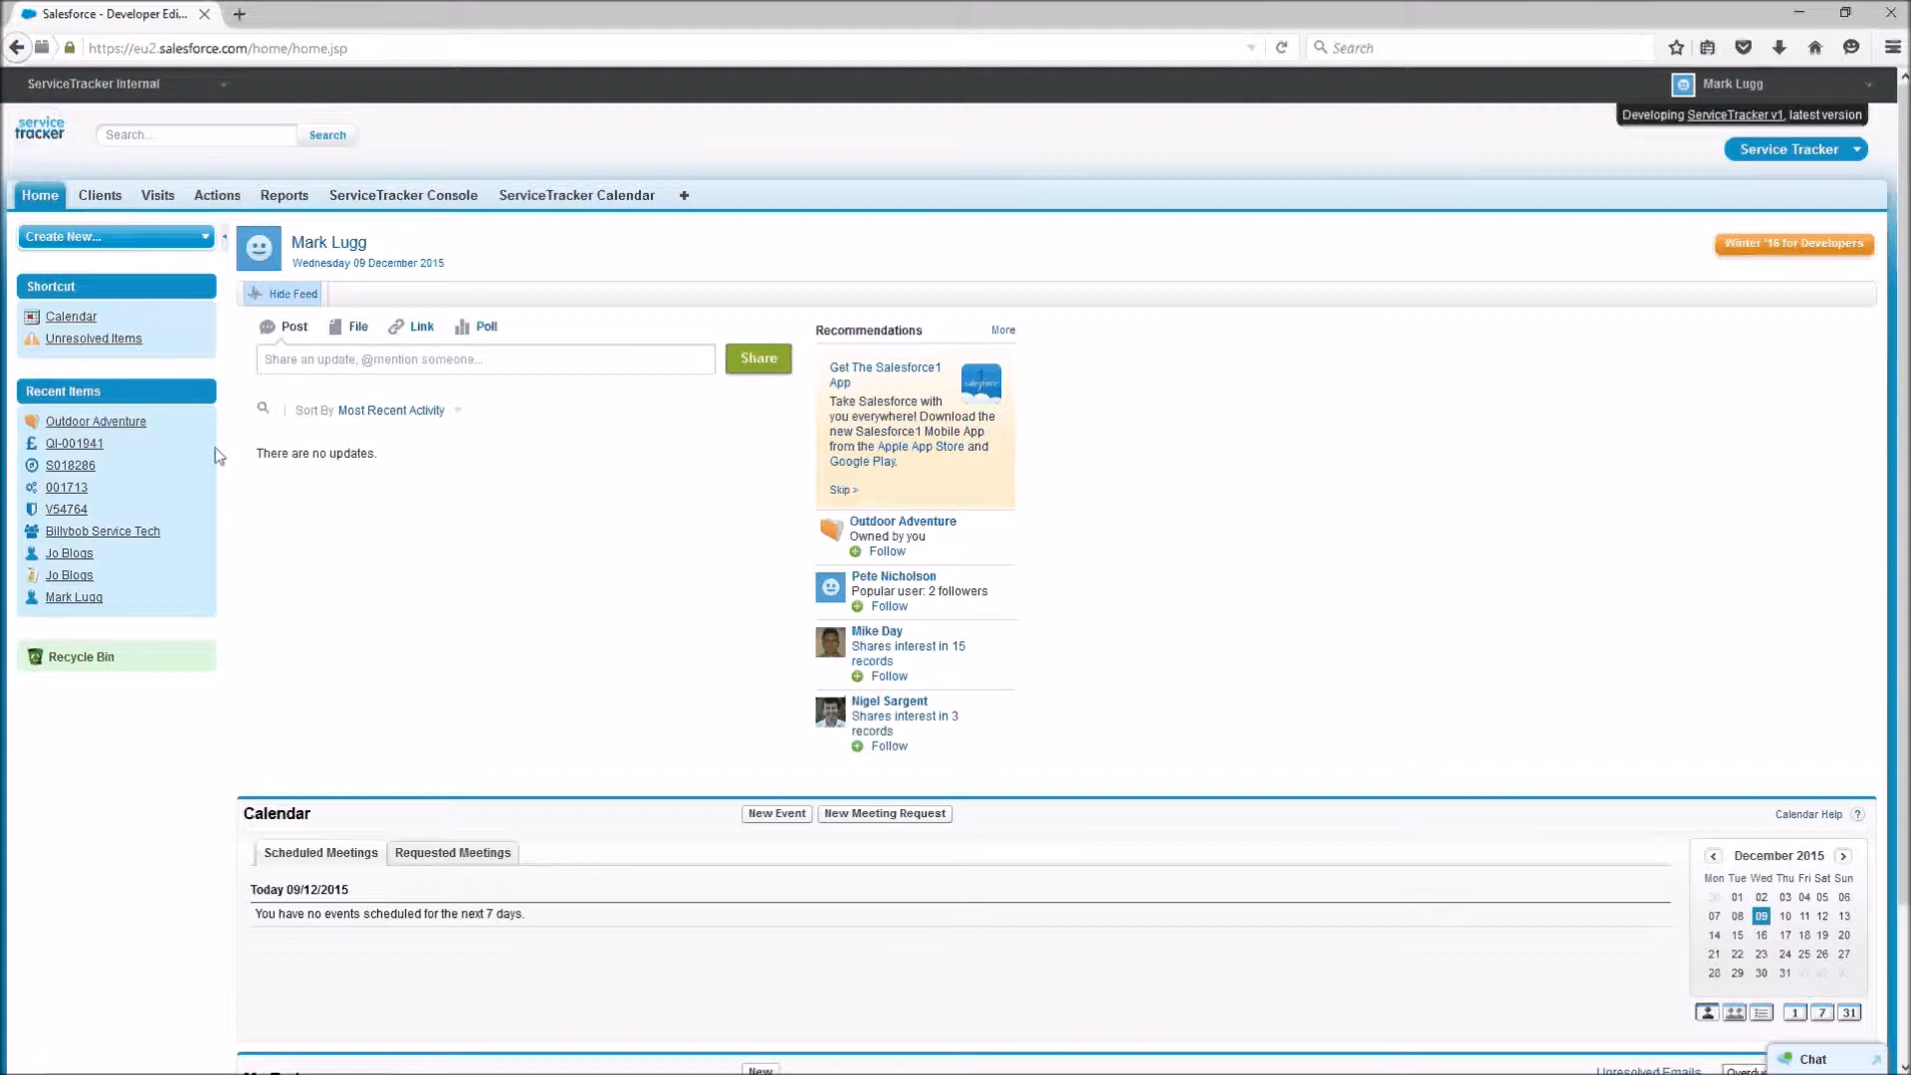
# Step: Open the Outdoor Adventure client record and go to its Contracts / Jobs list
pyautogui.moveTo(120, 426)
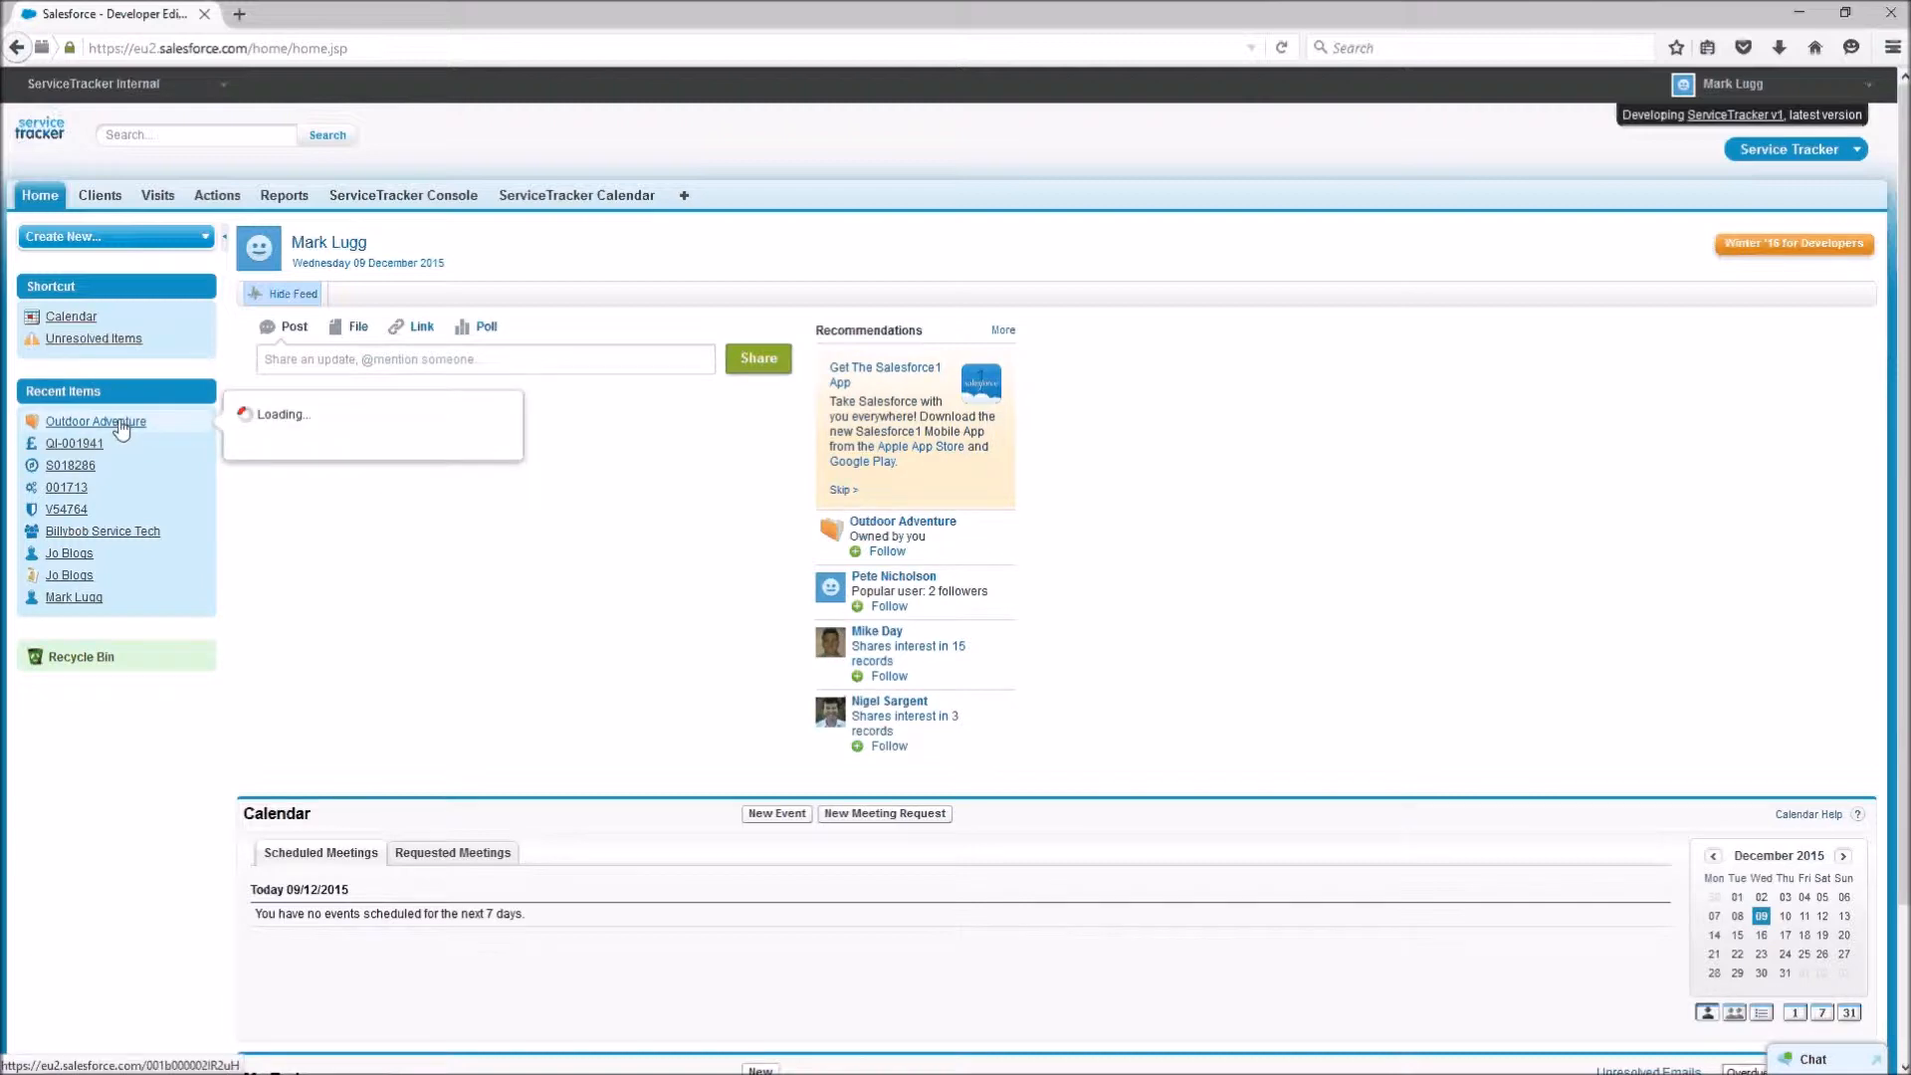
pyautogui.click(121, 426)
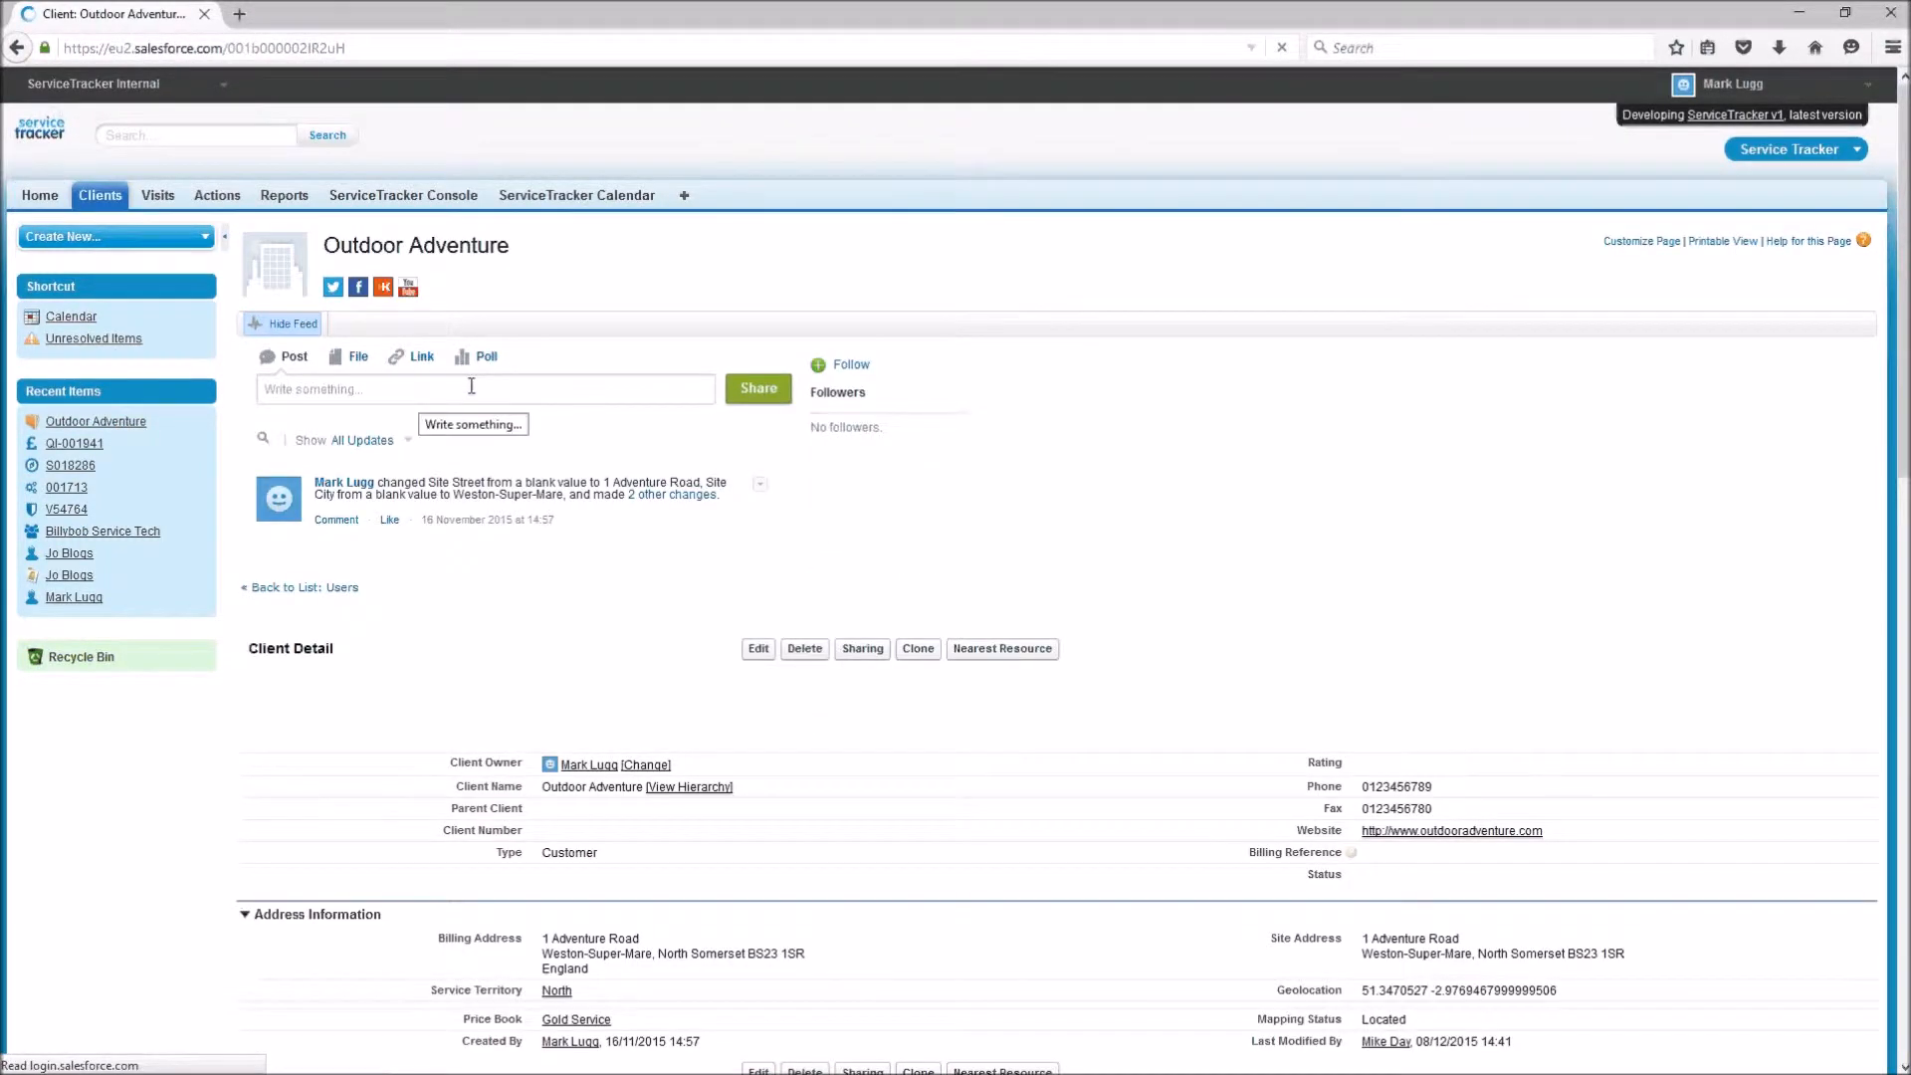
pyautogui.scroll(-2, 617, 408)
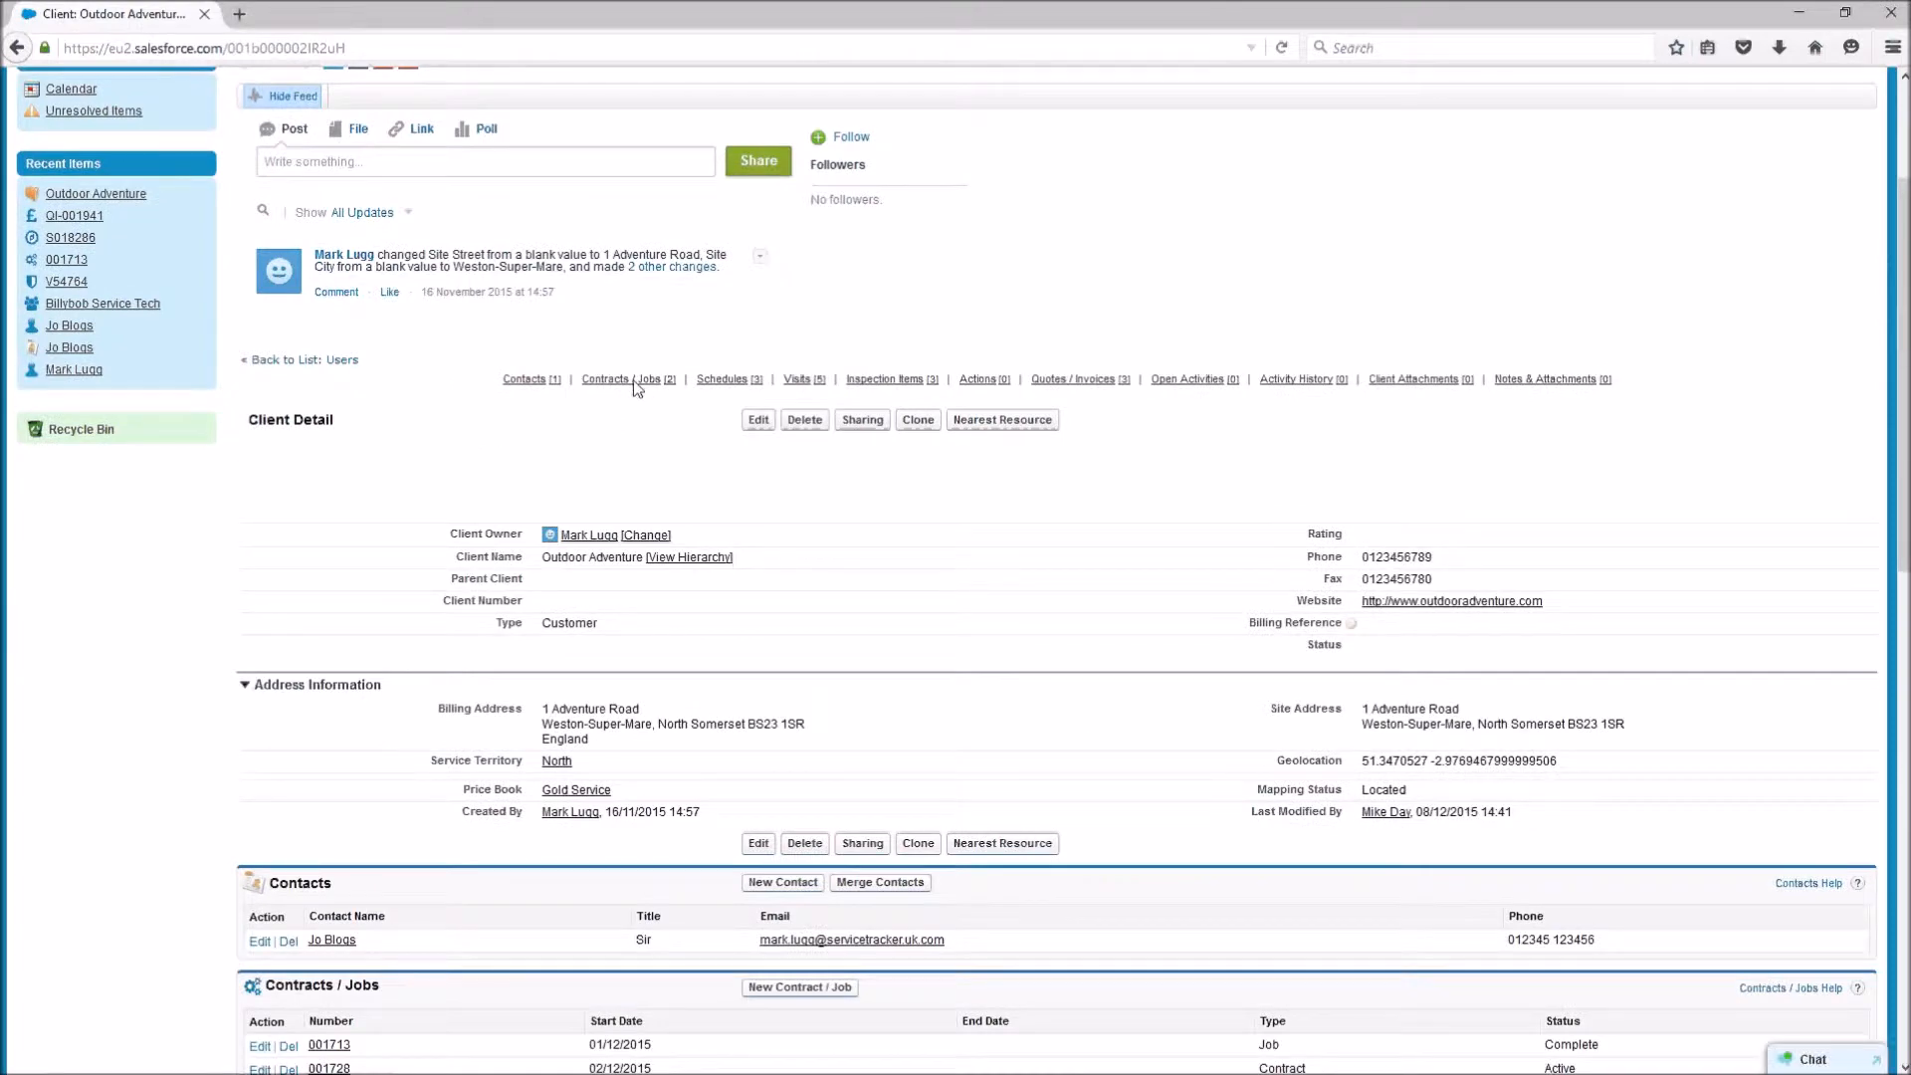
pyautogui.click(633, 380)
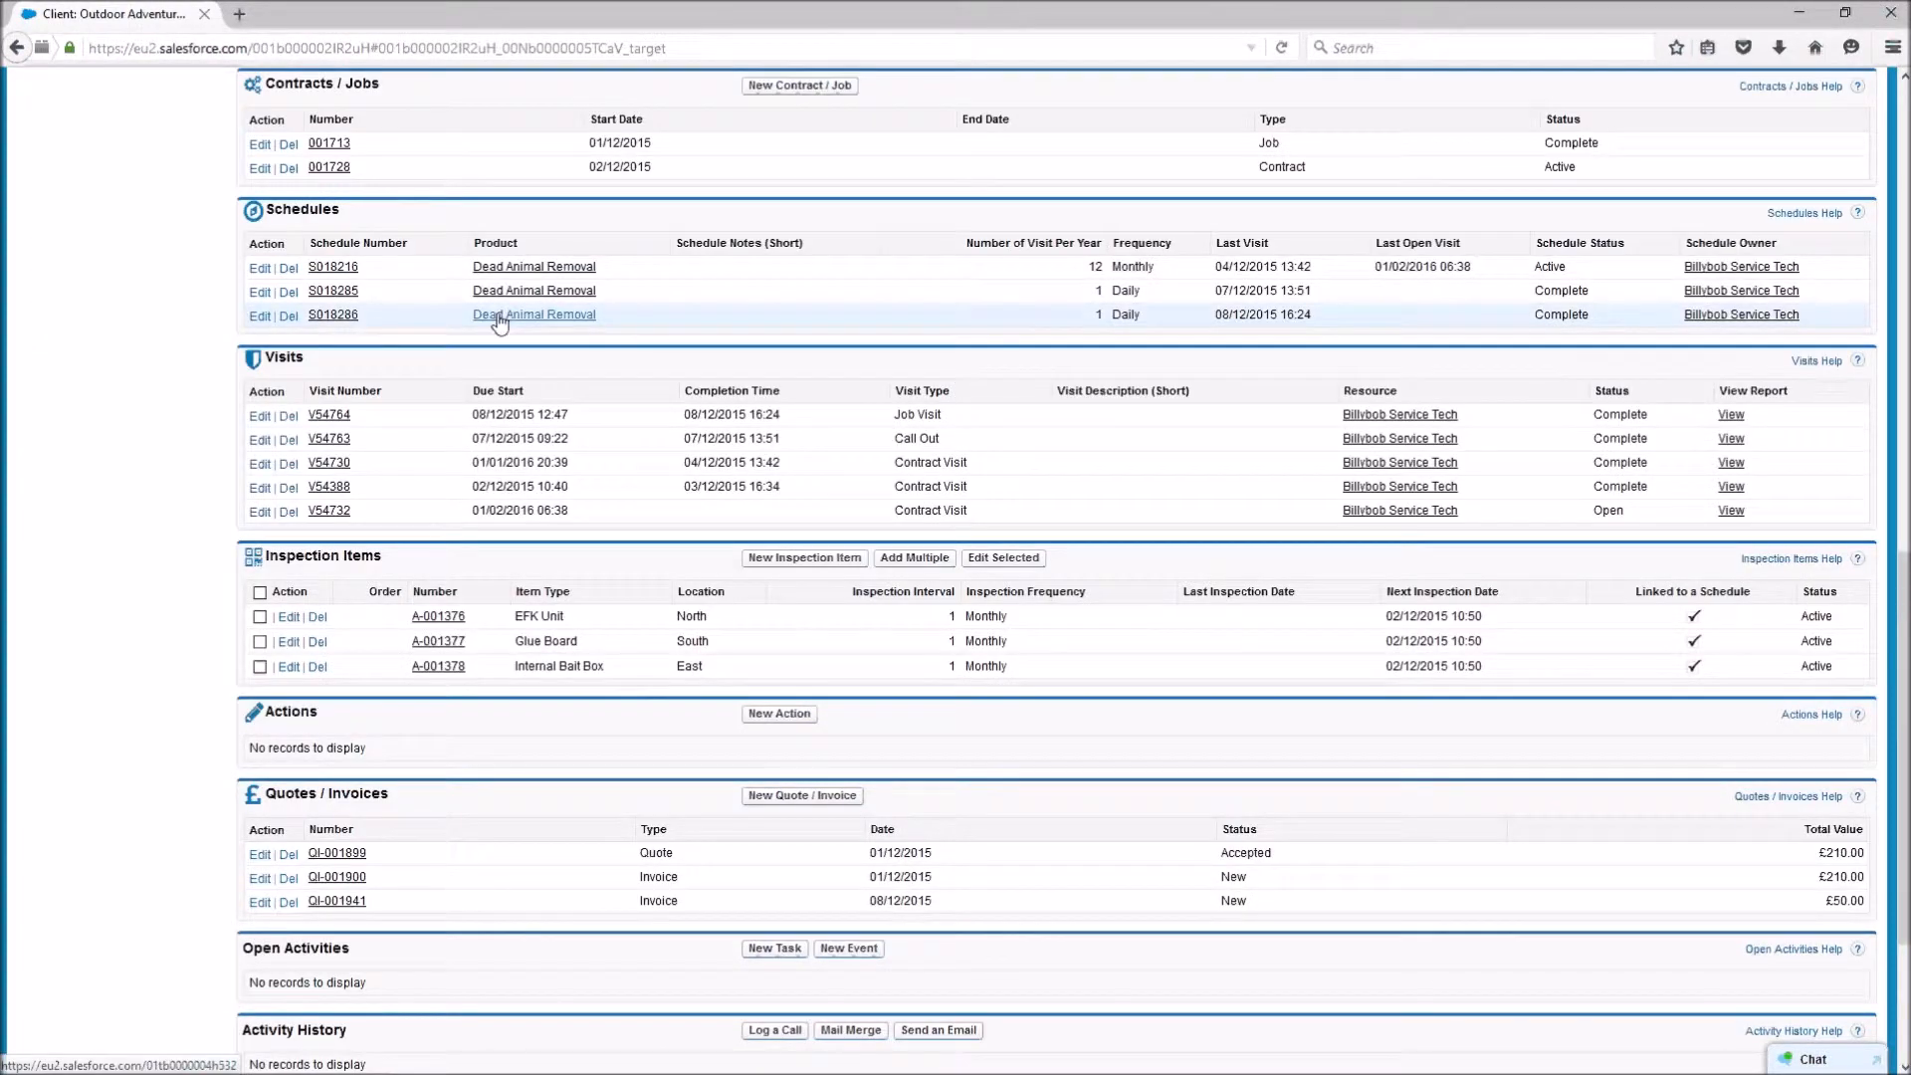
# Step: Start a new contract/job for the client with Job as its type
pyautogui.click(748, 86)
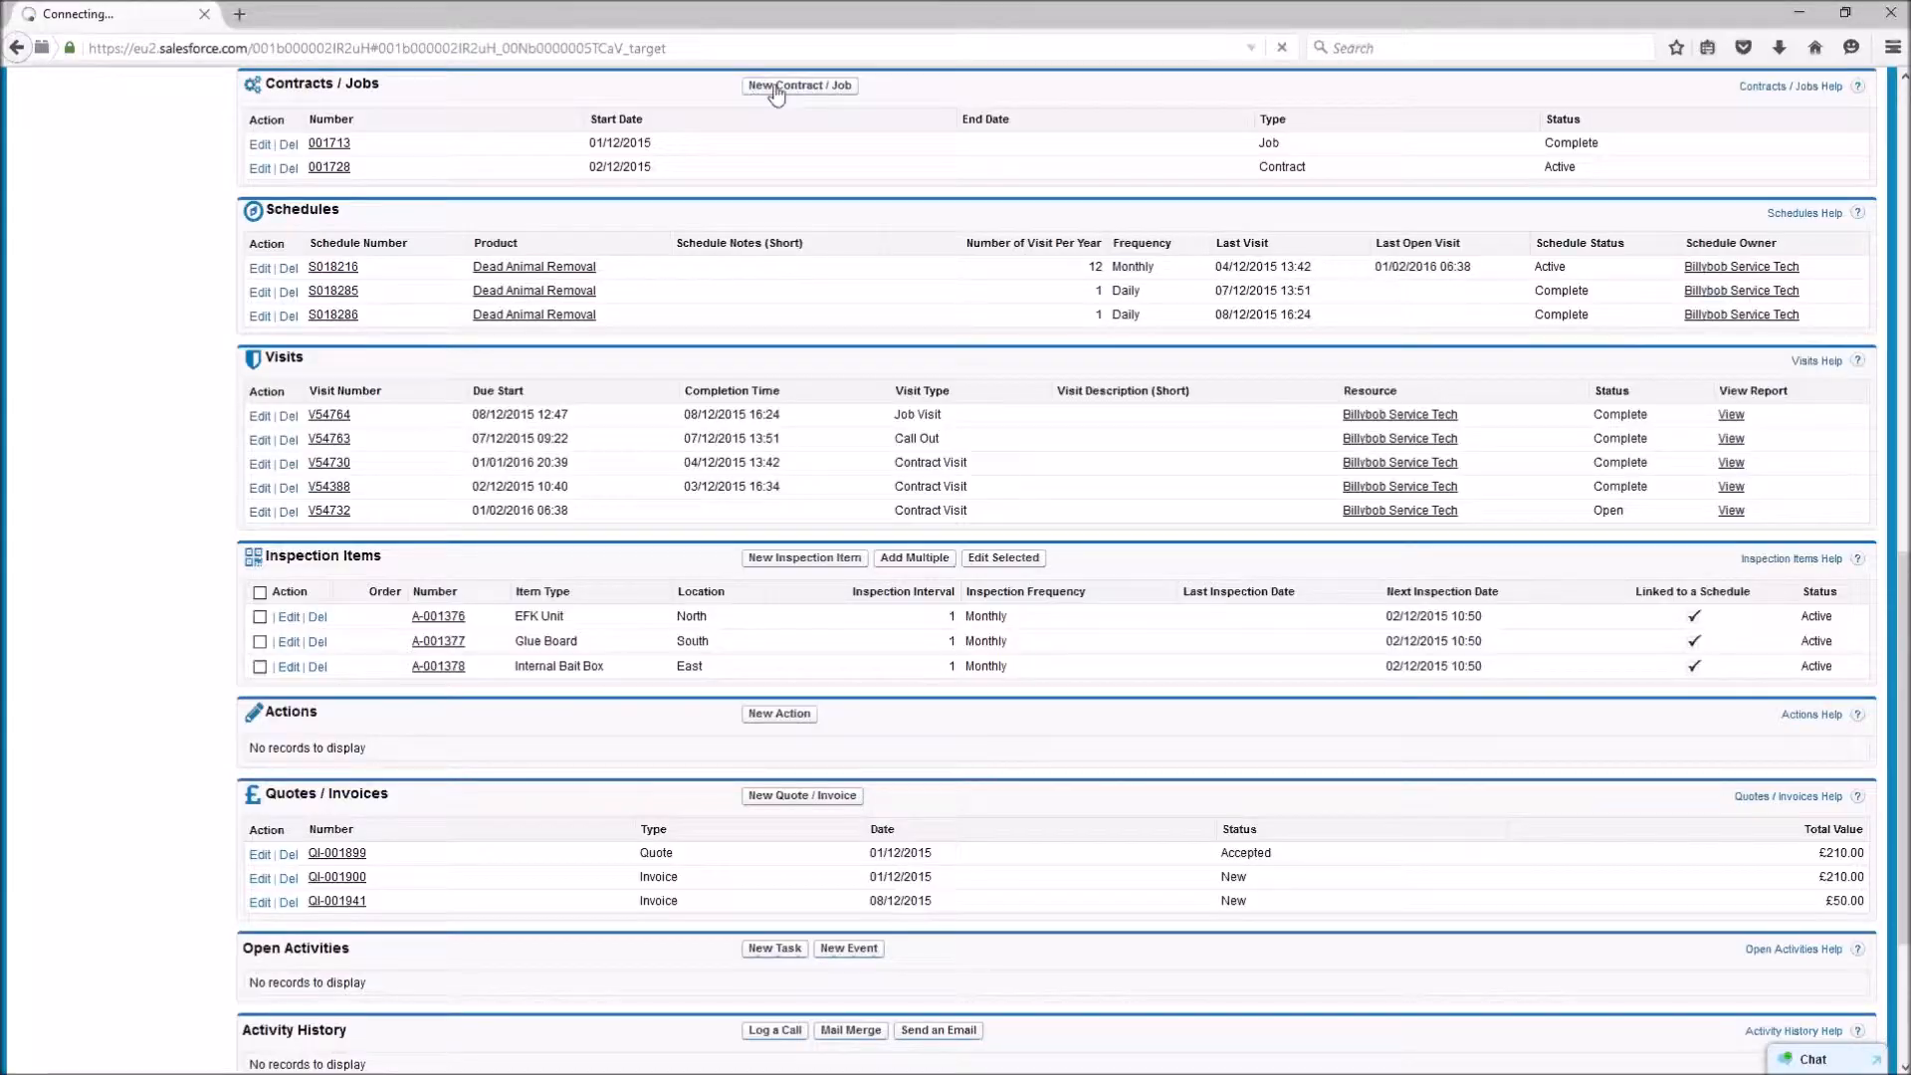
pyautogui.click(611, 381)
pyautogui.click(597, 395)
pyautogui.click(779, 431)
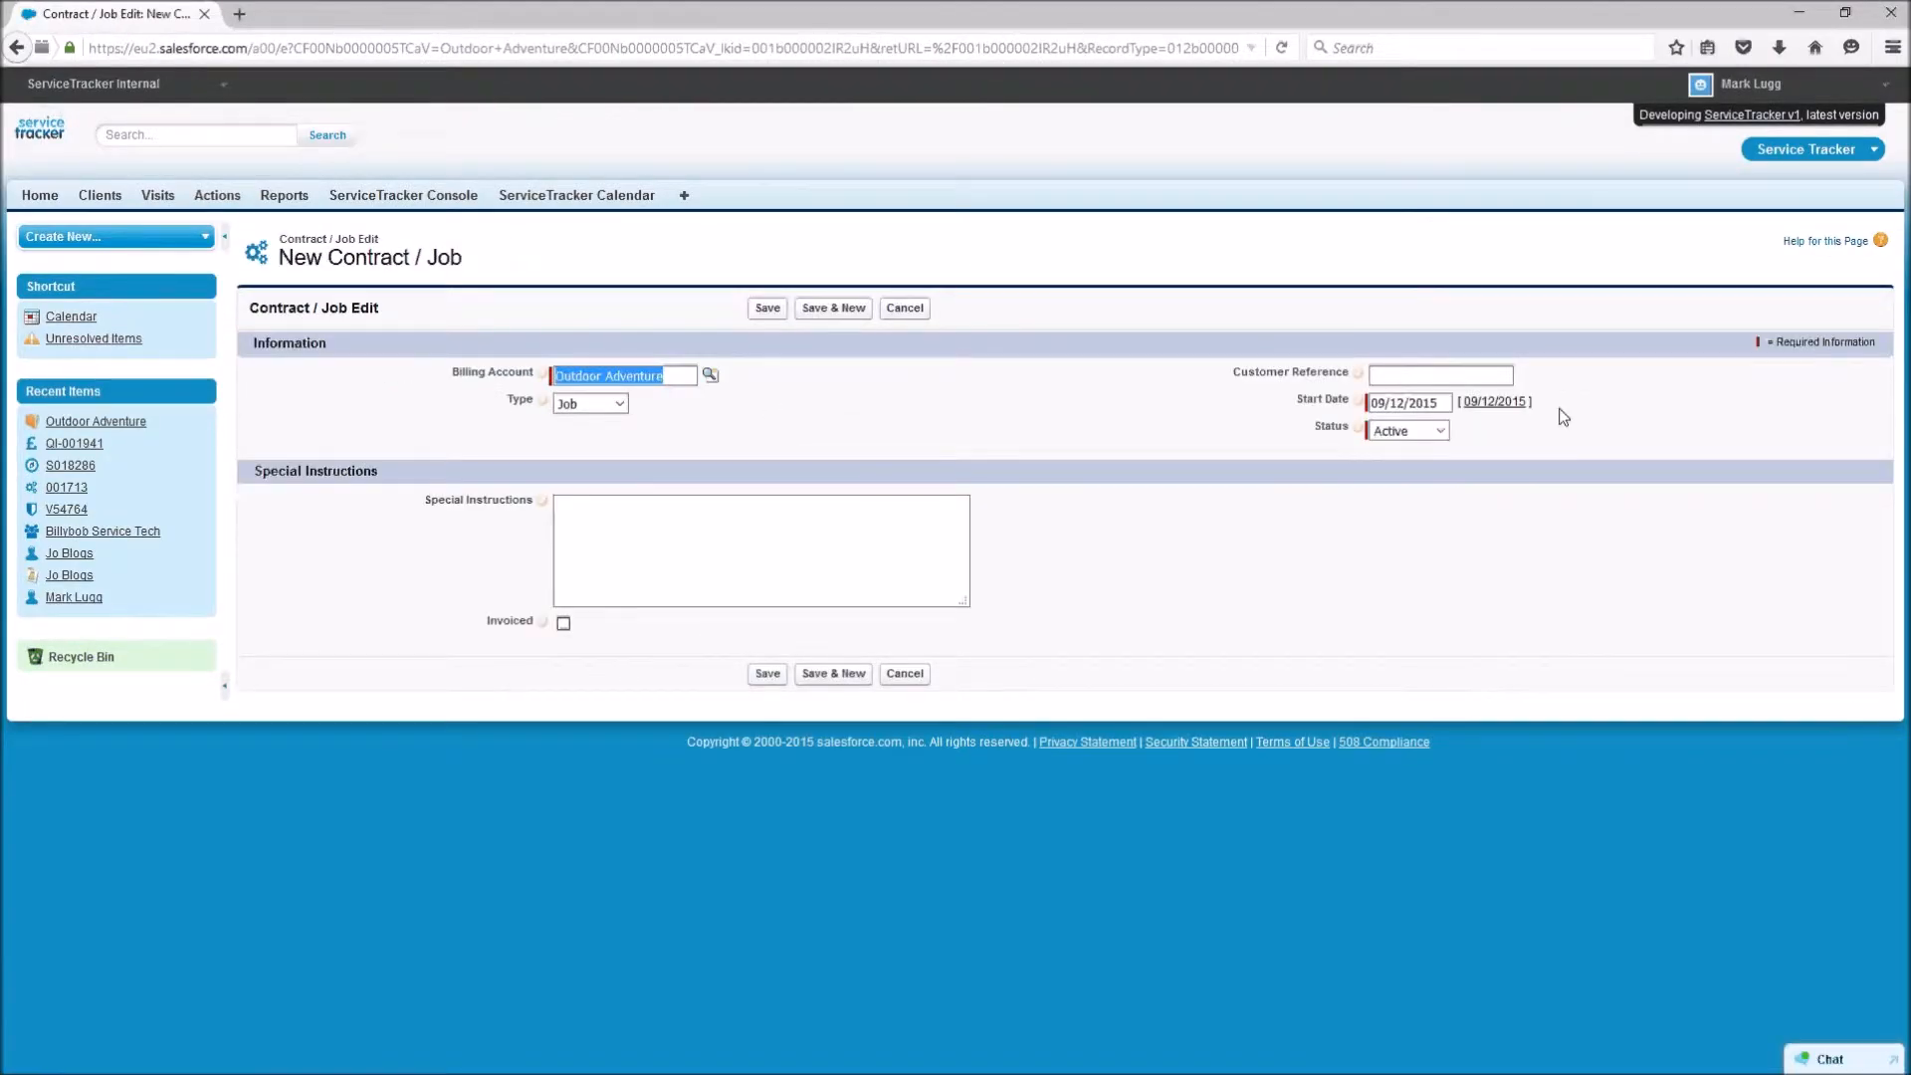
# Step: Fill in the job's customer reference and the special instructions "Auto Invoice Job", and save the job
pyautogui.click(1439, 377)
pyautogui.write('123456')
pyautogui.click(801, 555)
pyautogui.write('Auto Invoice Job')
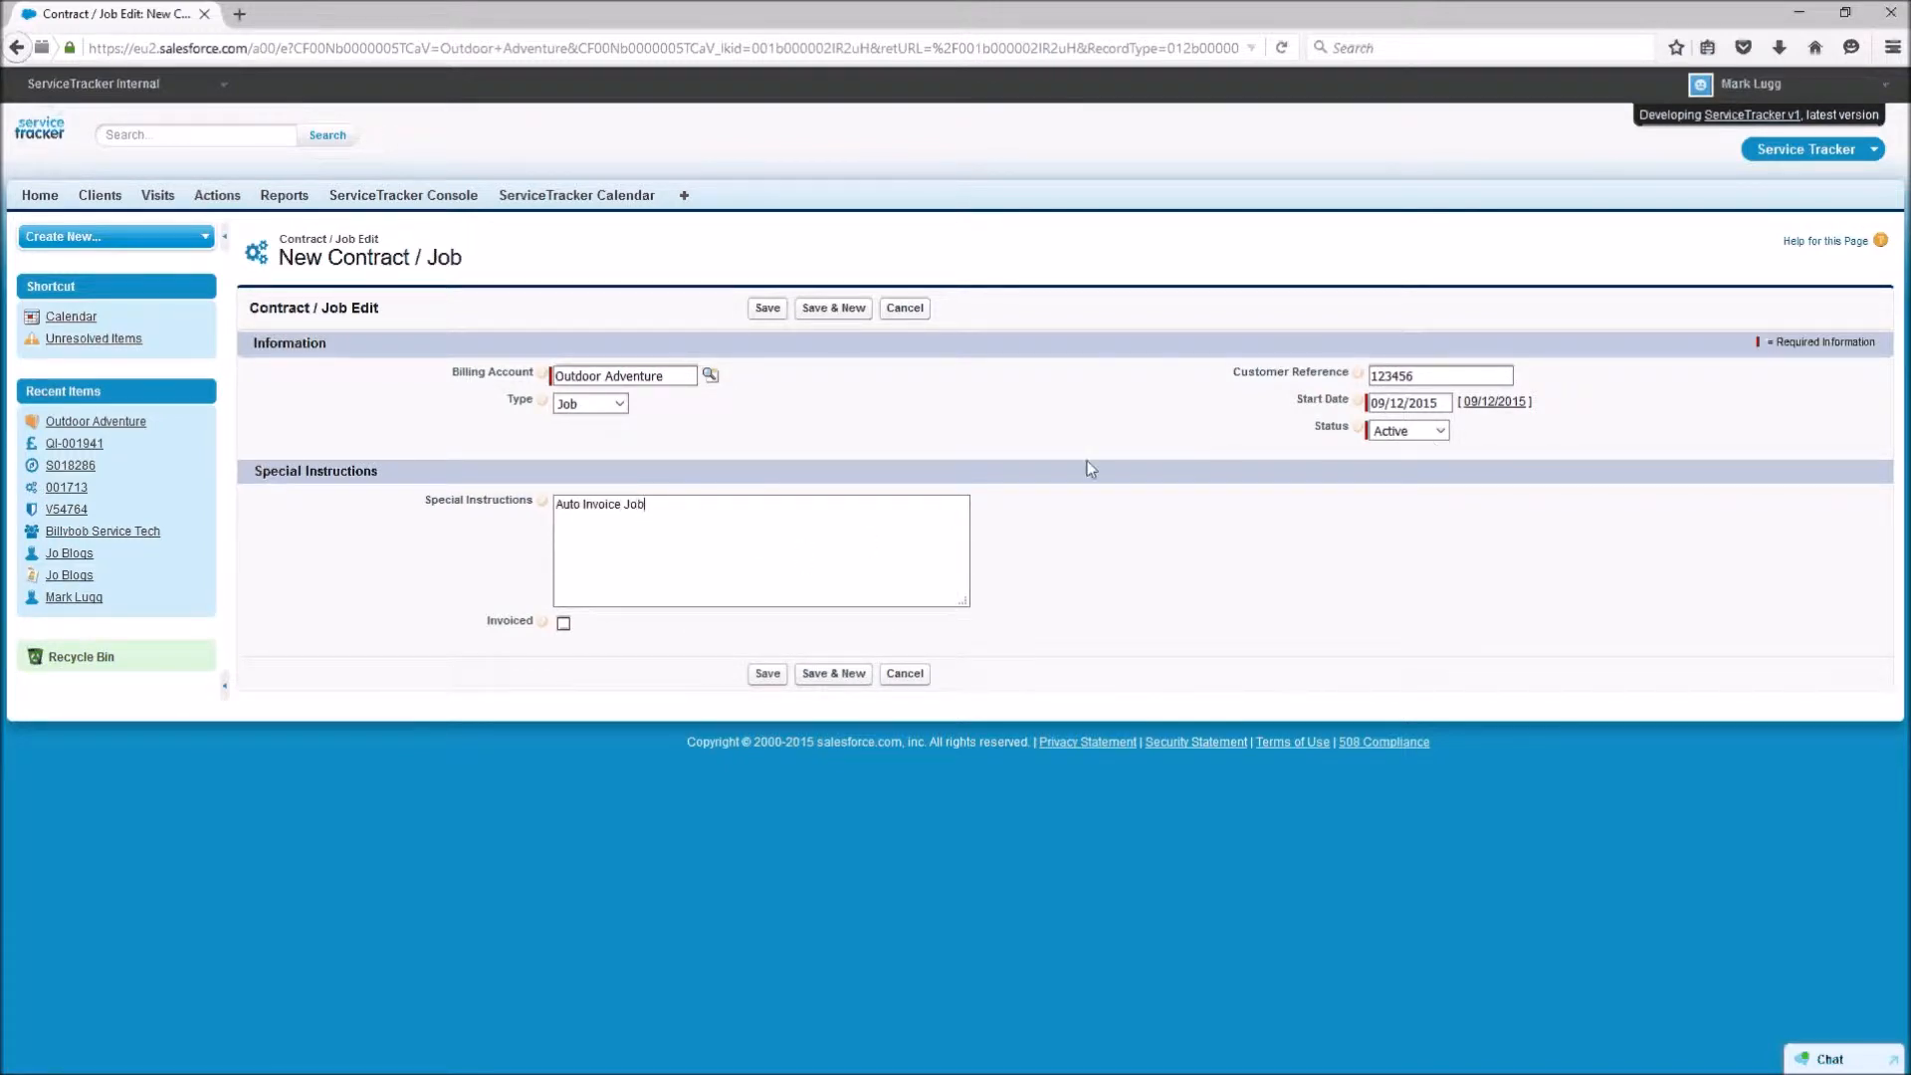
pyautogui.click(764, 676)
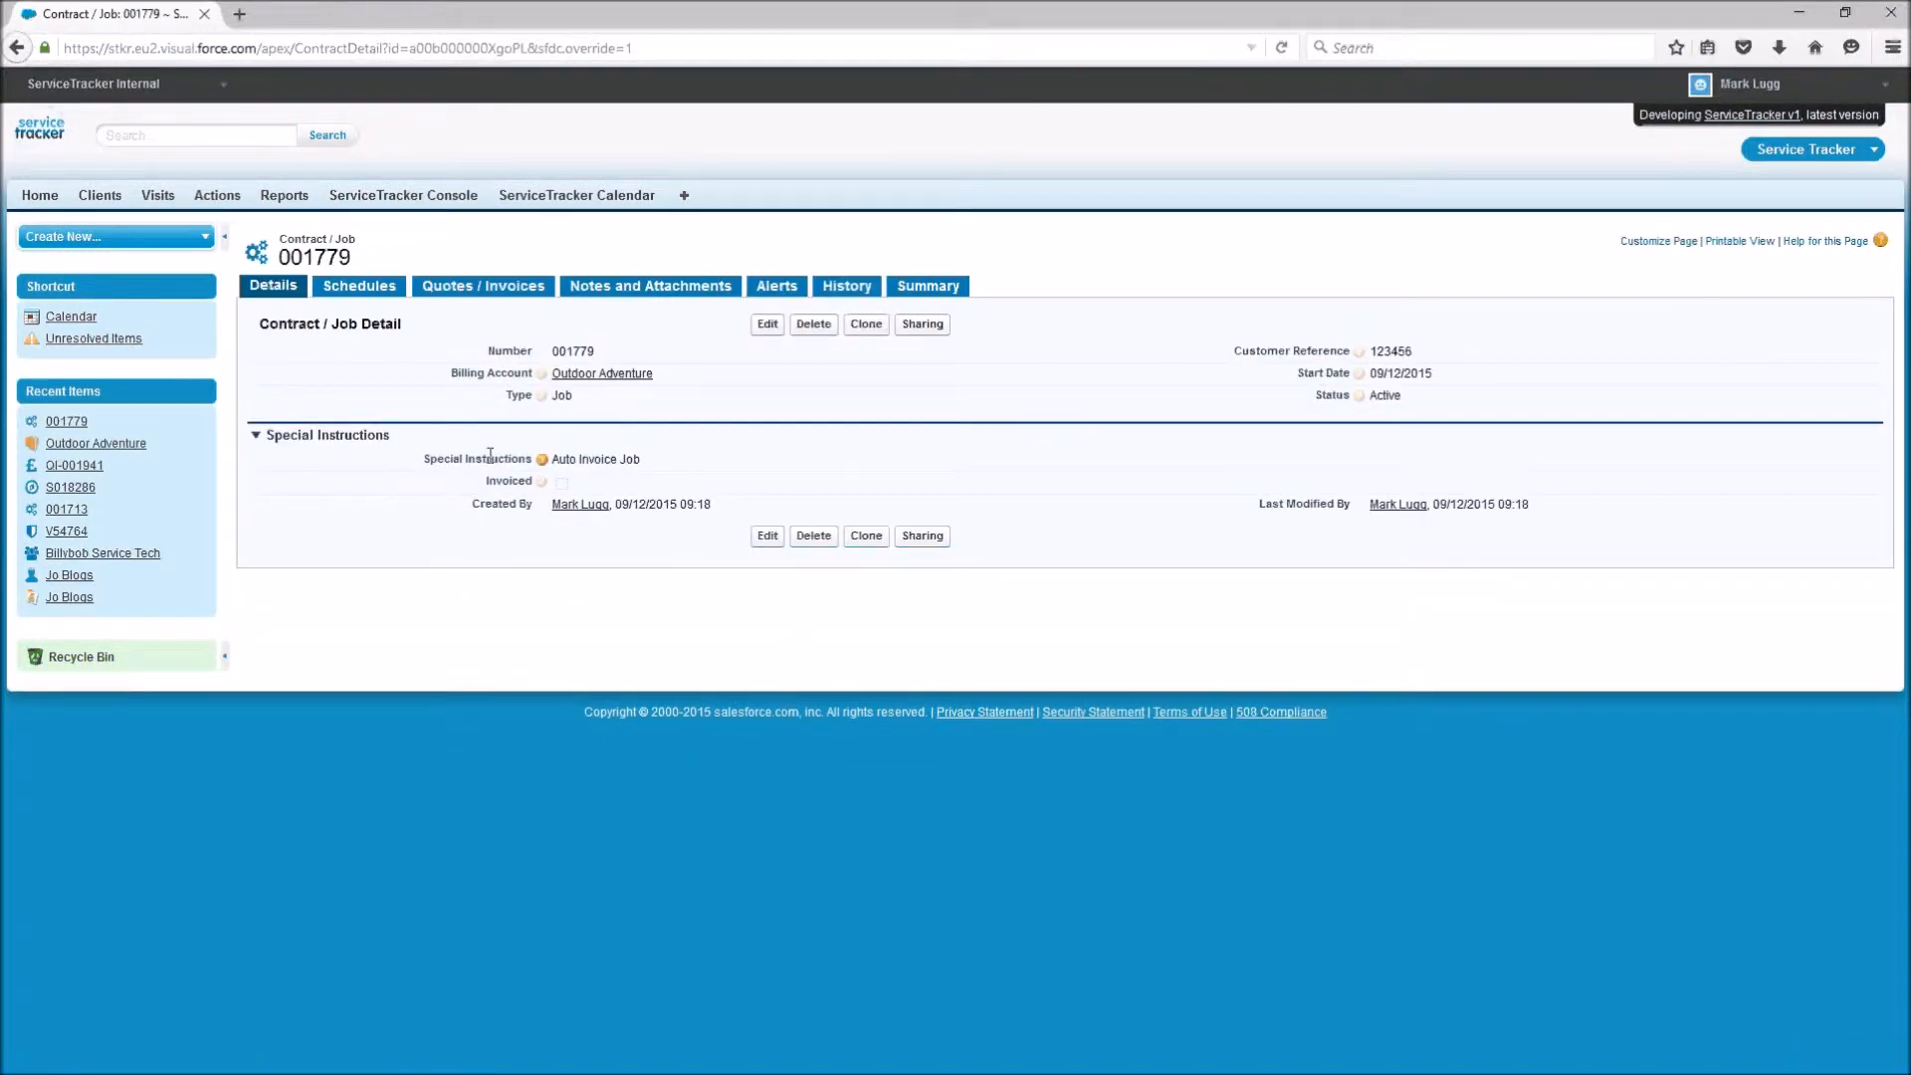
# Step: Create a new job schedule for the job and assign the Service Tech resource as the schedule owner
pyautogui.click(351, 289)
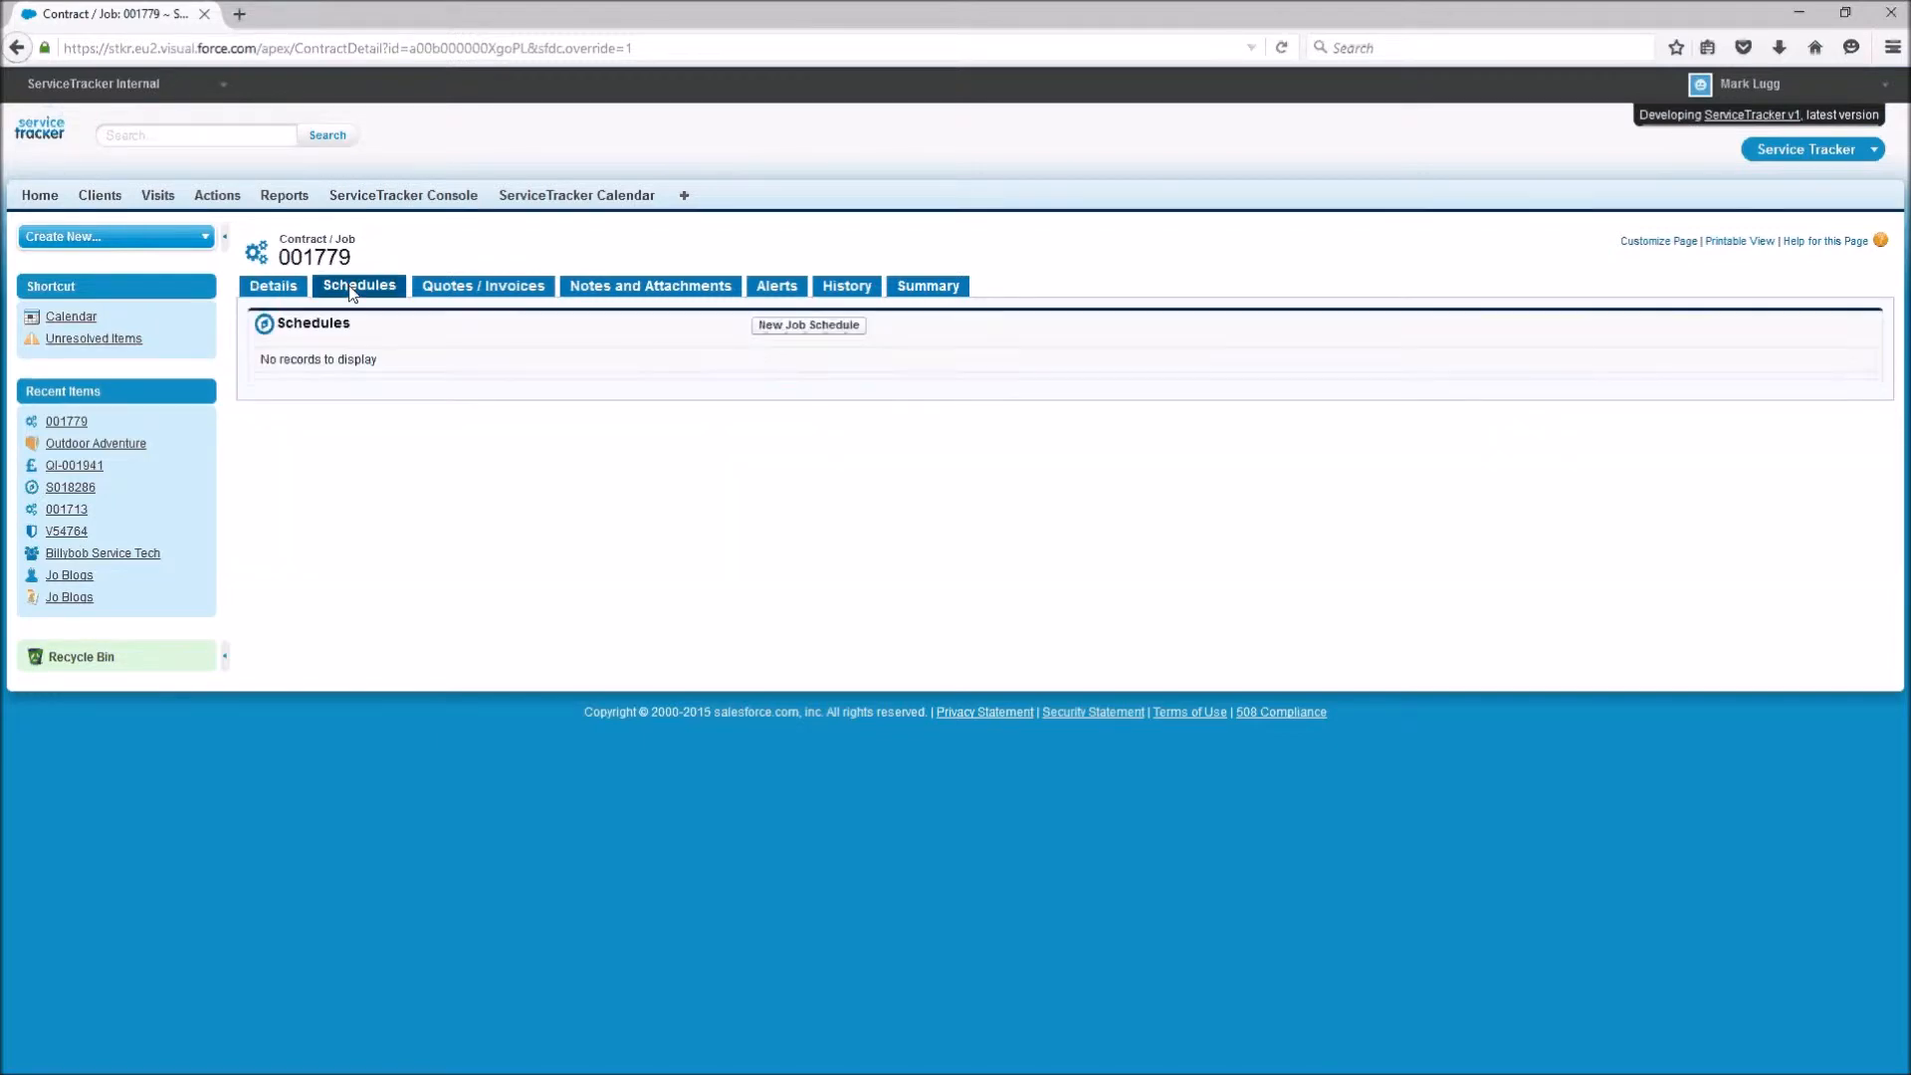
pyautogui.click(813, 328)
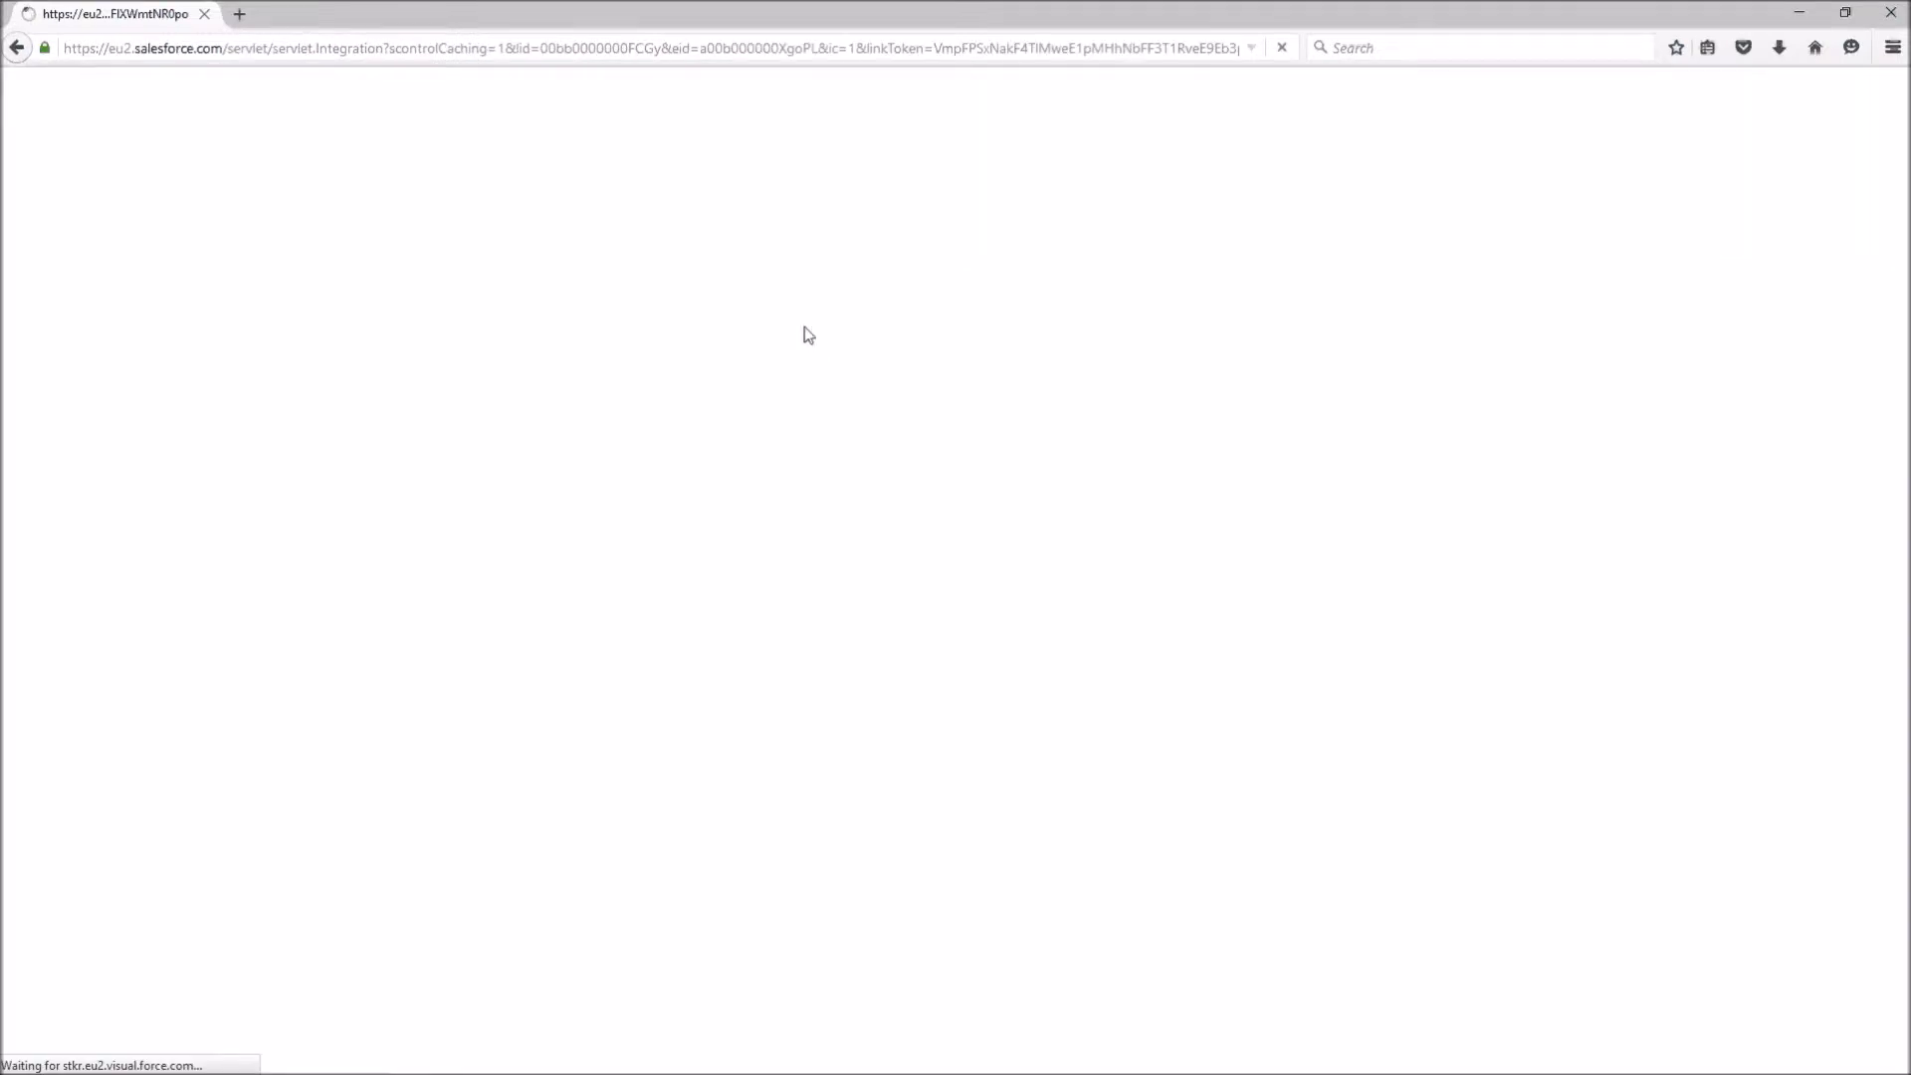
pyautogui.click(1510, 306)
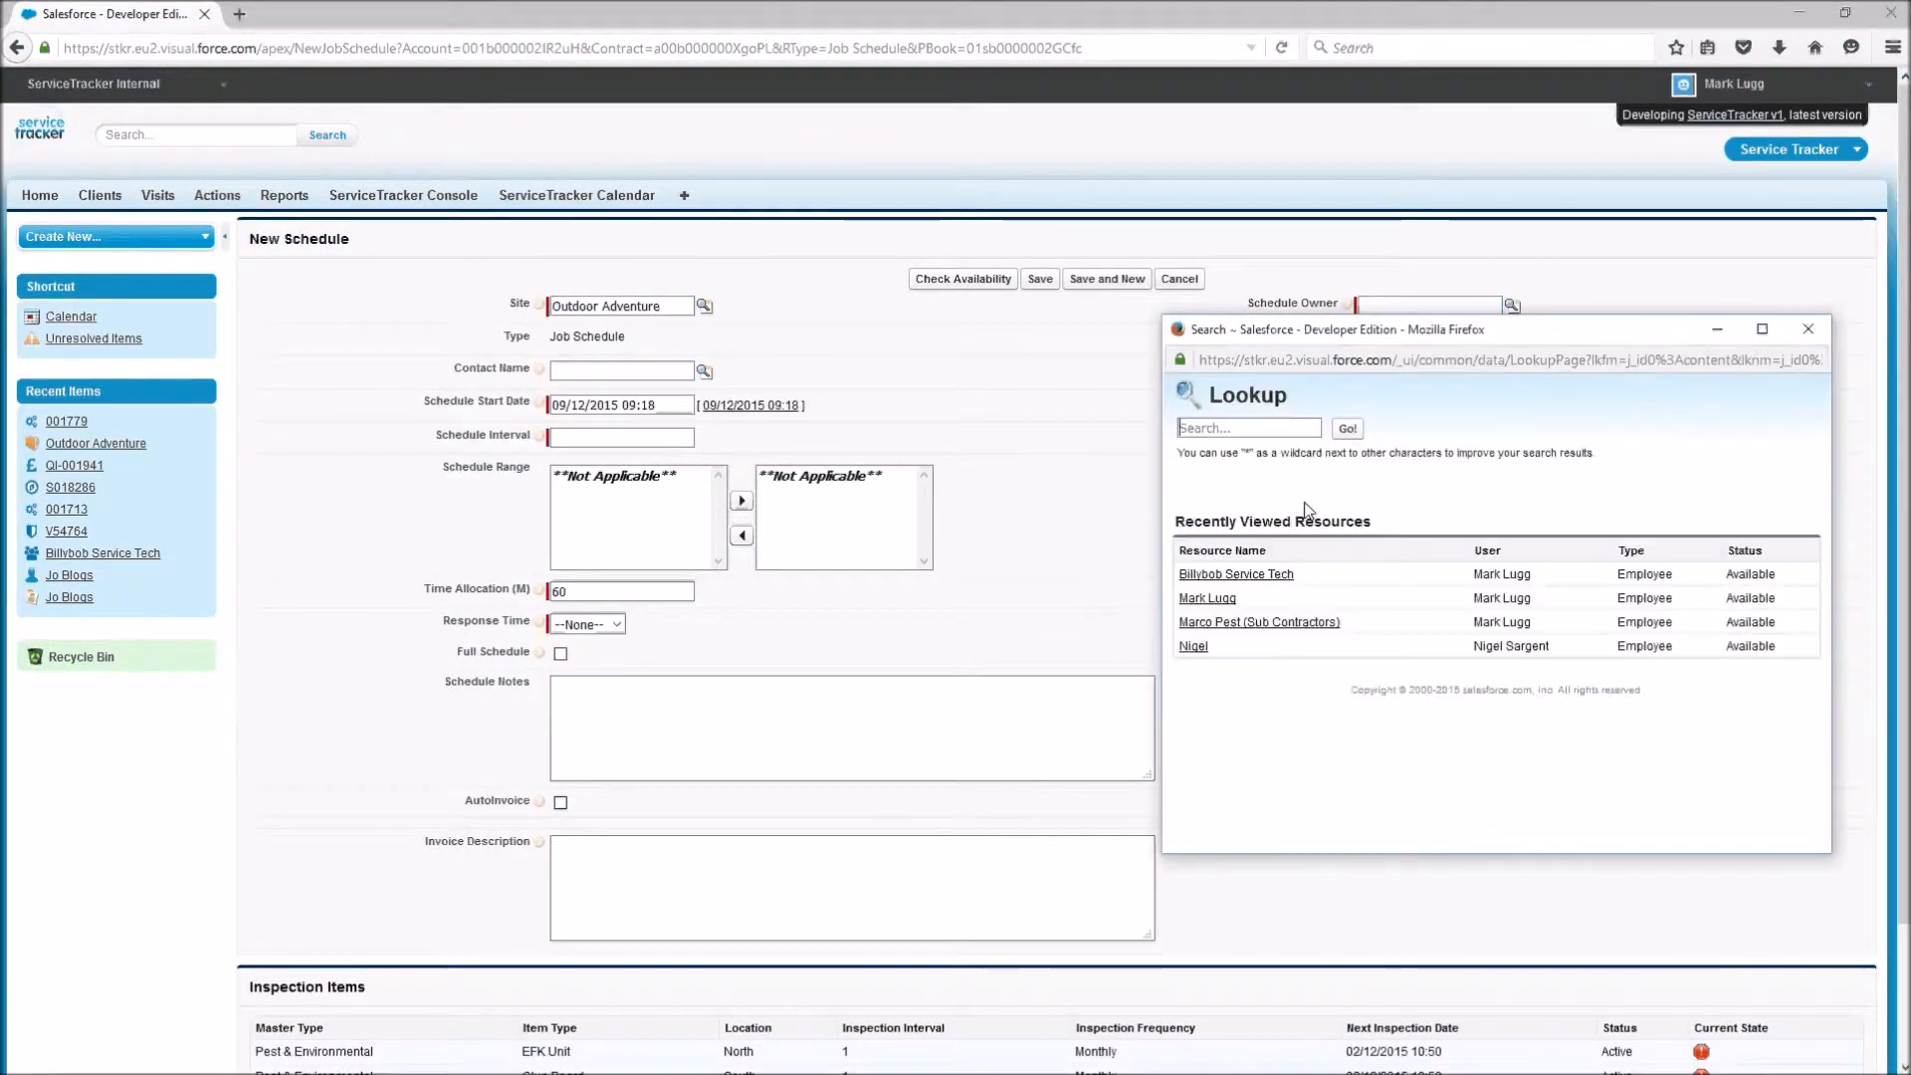
pyautogui.click(1281, 575)
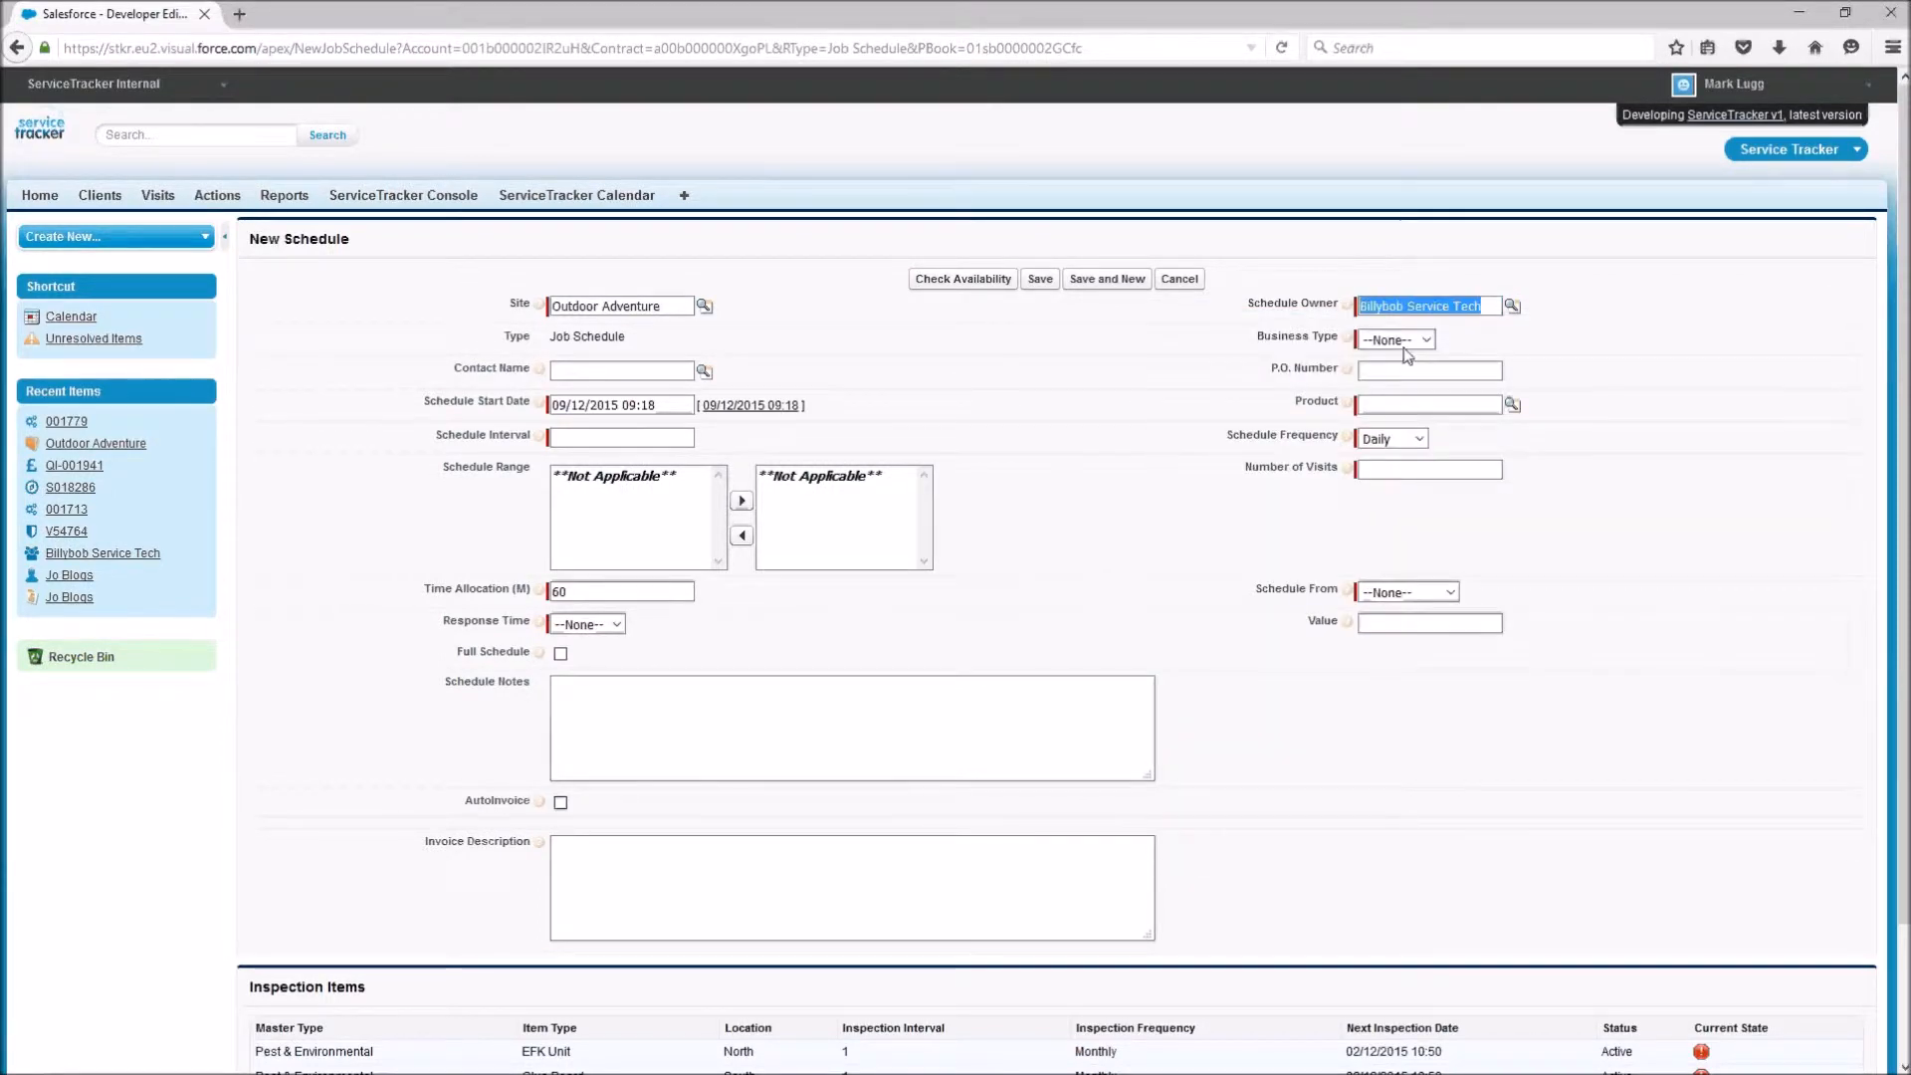
# Step: Set the schedule's business type to Pest and enter the P.O. number
pyautogui.click(1398, 340)
pyautogui.click(1379, 447)
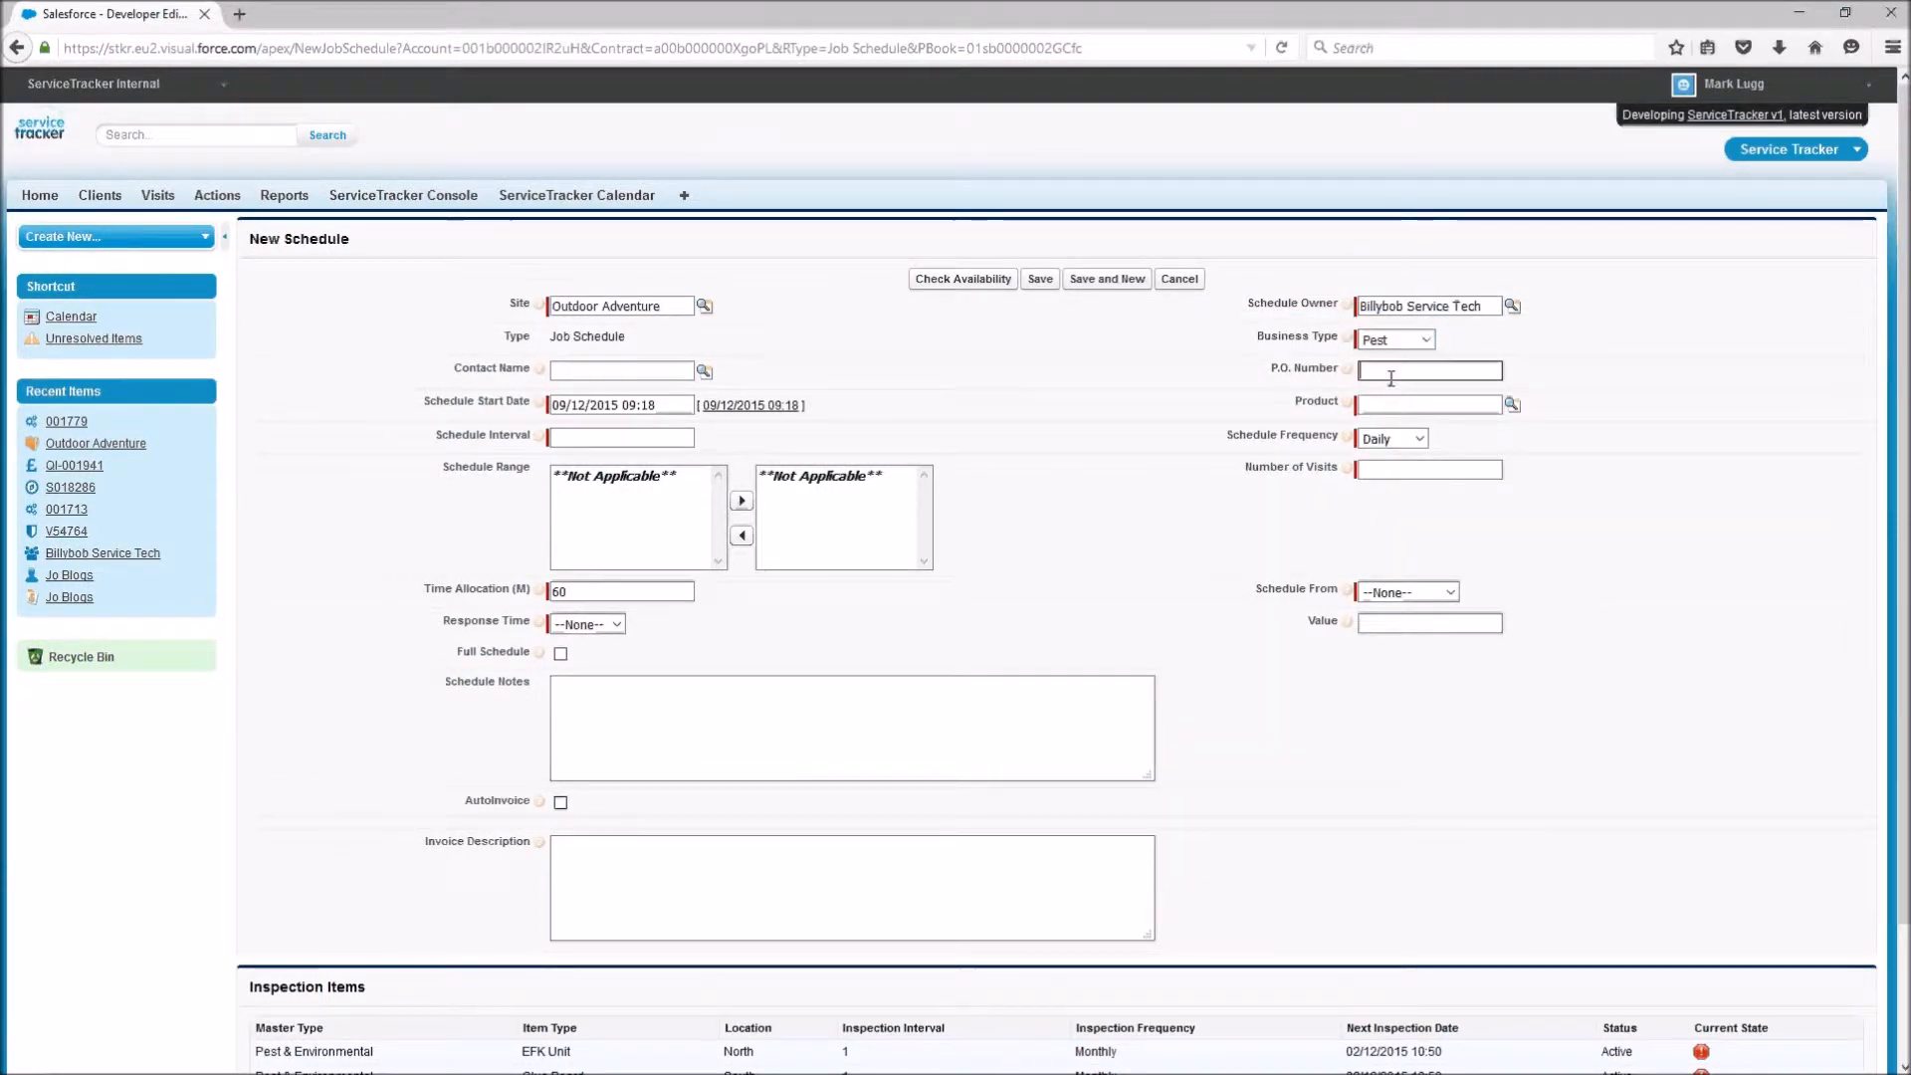
pyautogui.click(1390, 374)
pyautogui.write('1234567')
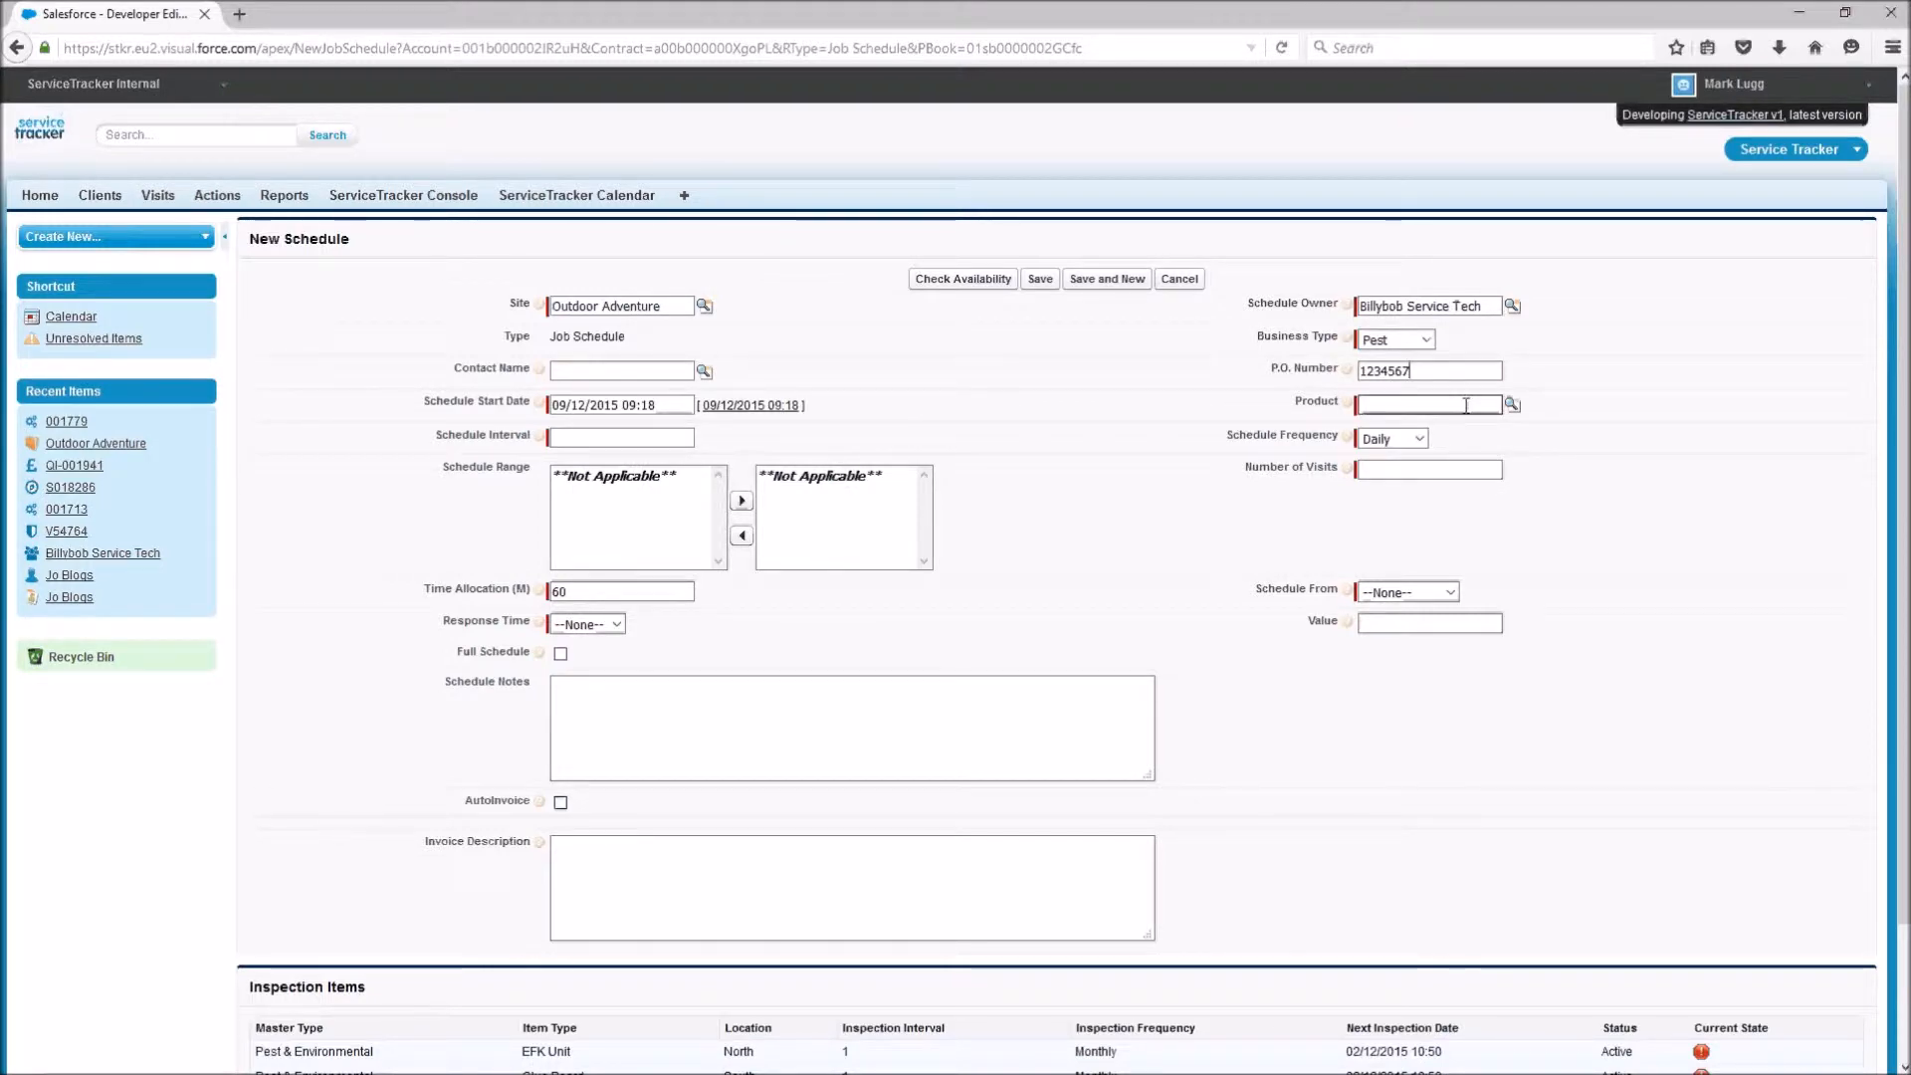
# Step: Look up and select Dead Animal Removal as the schedule's product
pyautogui.click(1512, 404)
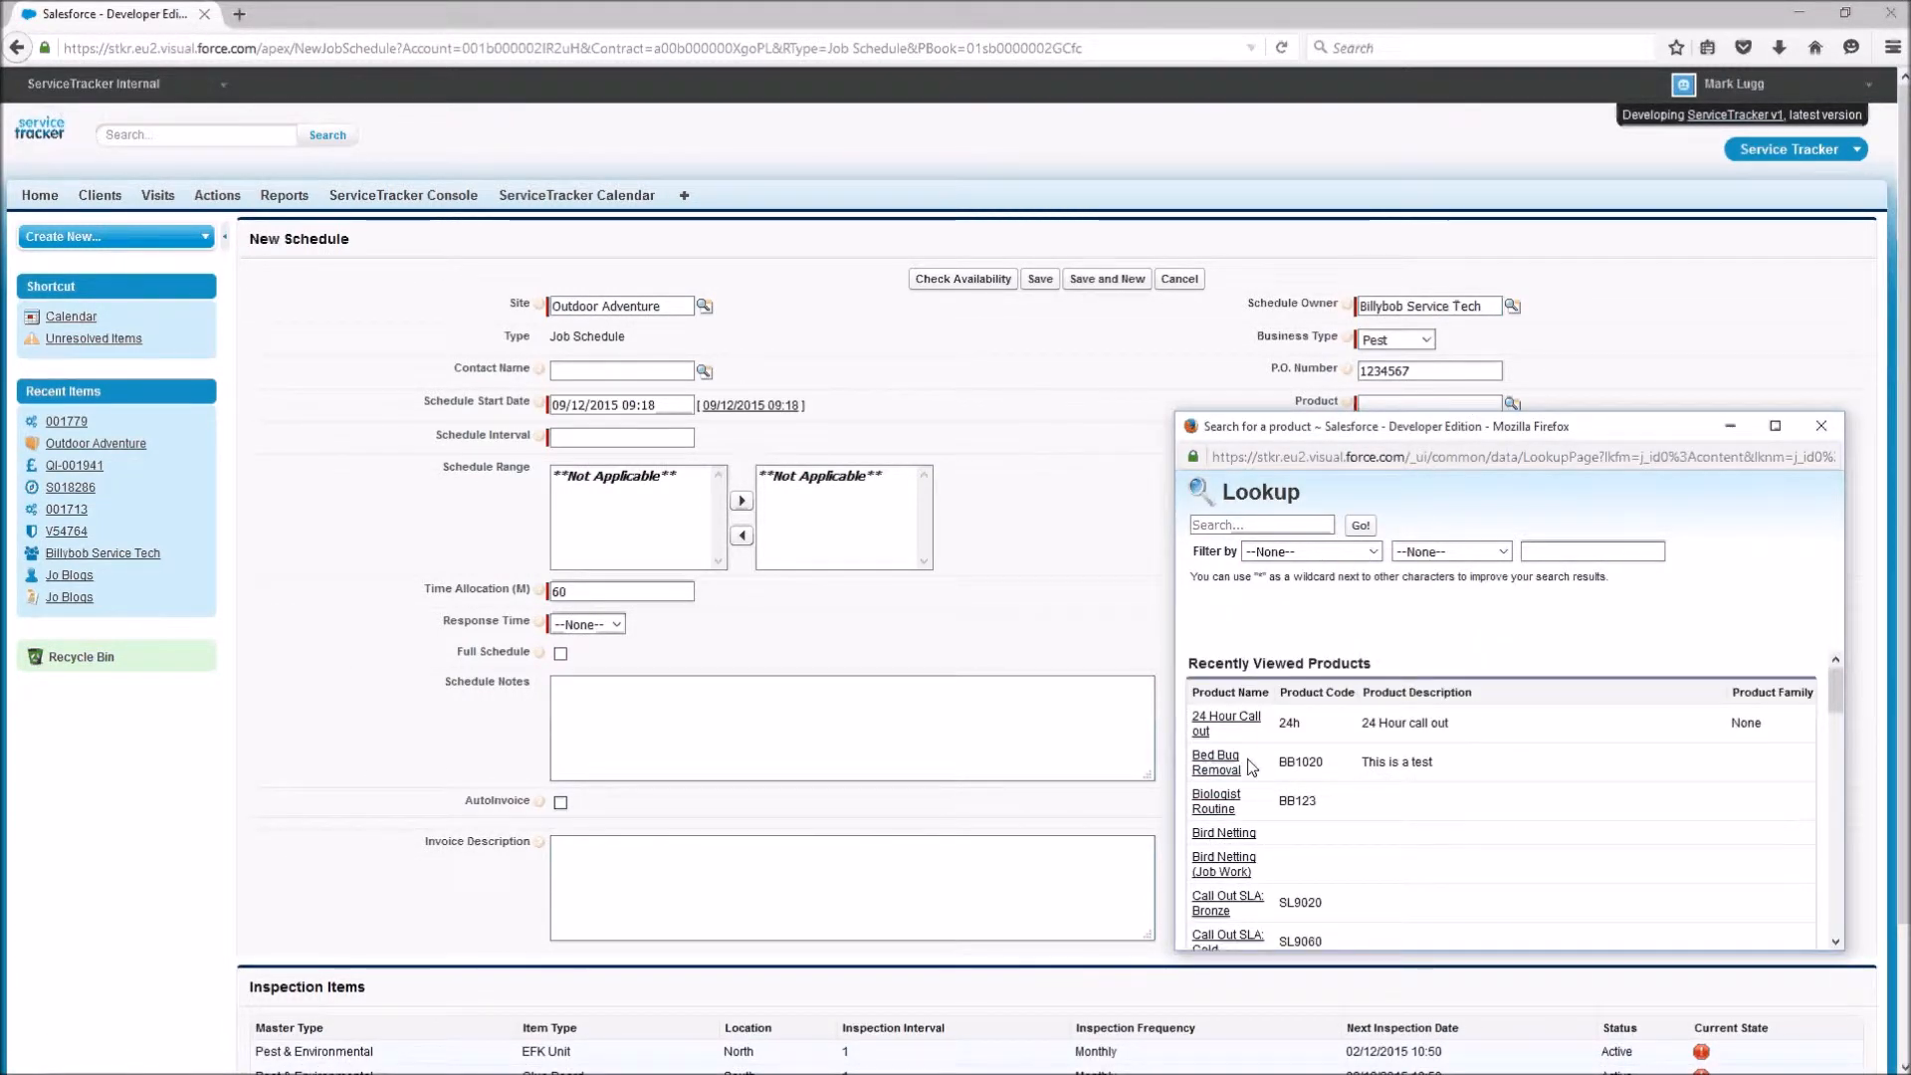
pyautogui.scroll(-3, 1234, 761)
pyautogui.scroll(2, 1234, 787)
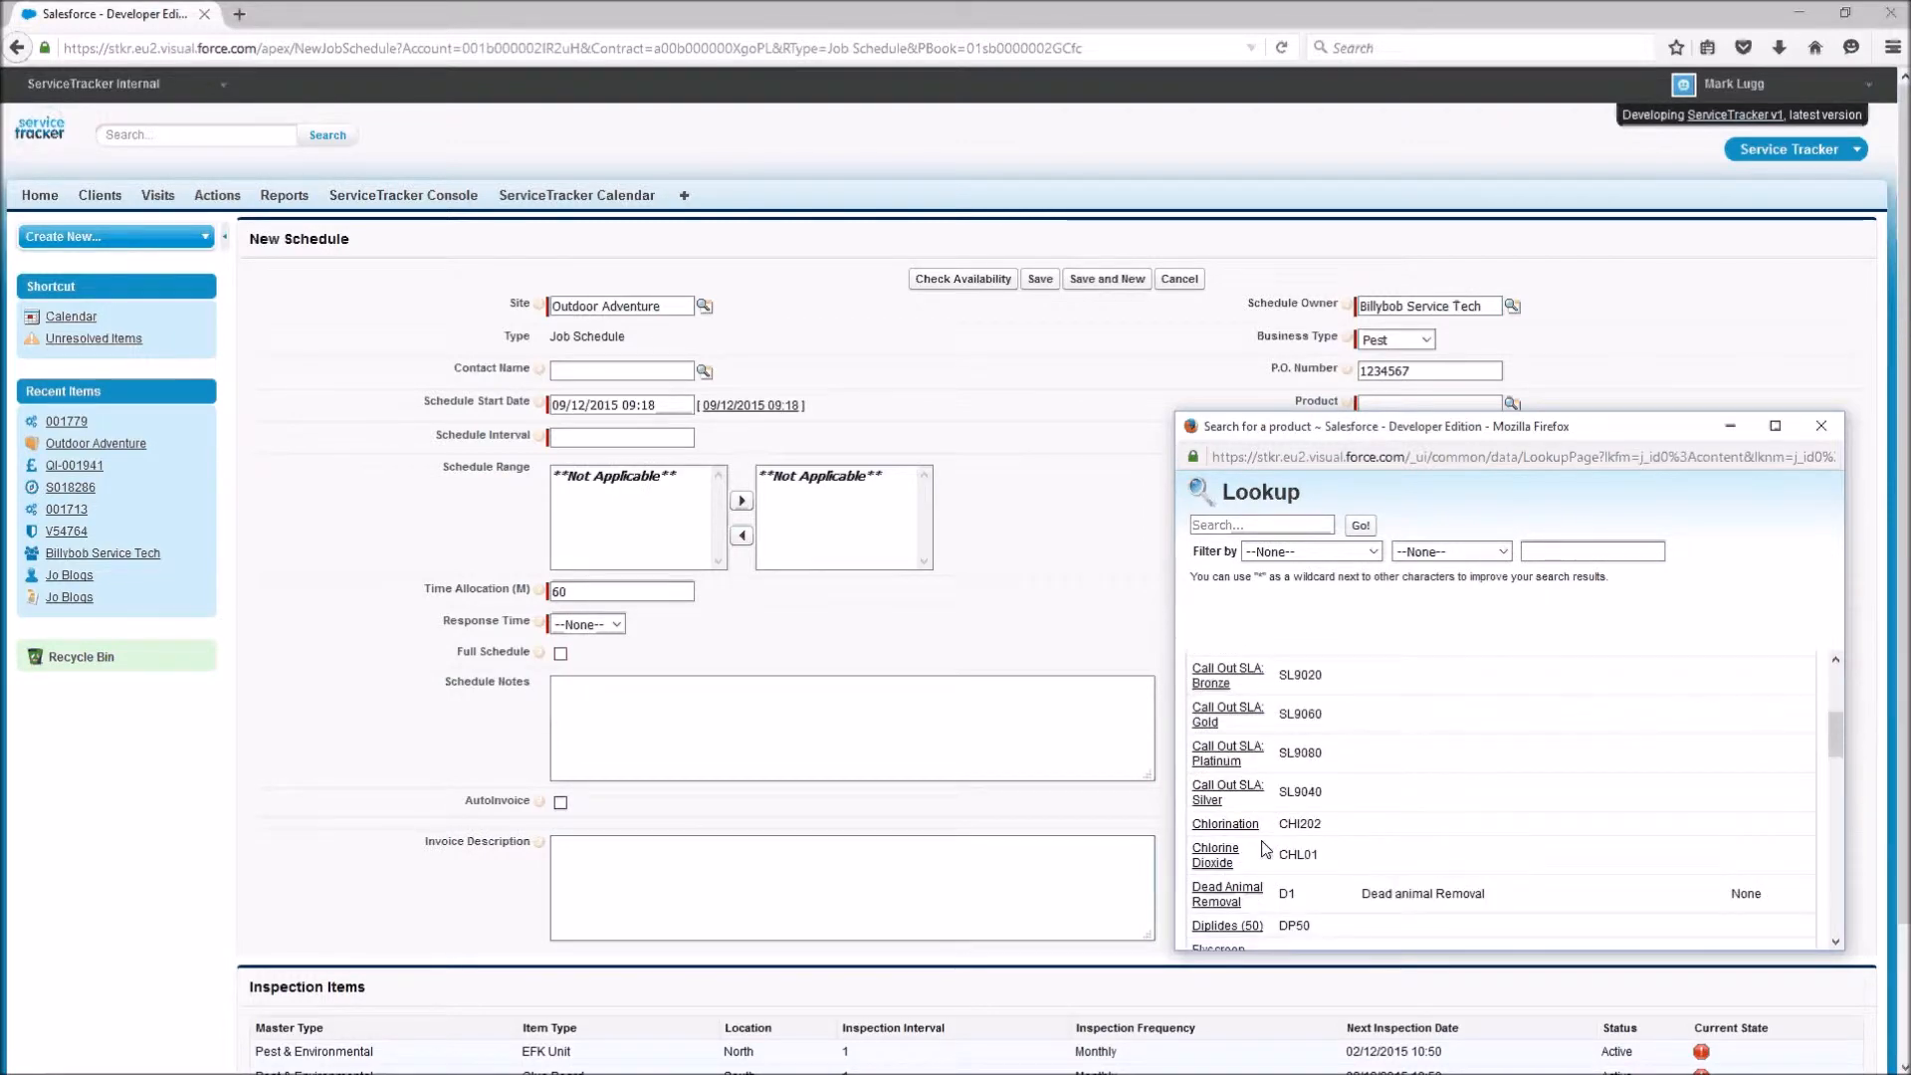
pyautogui.click(1221, 899)
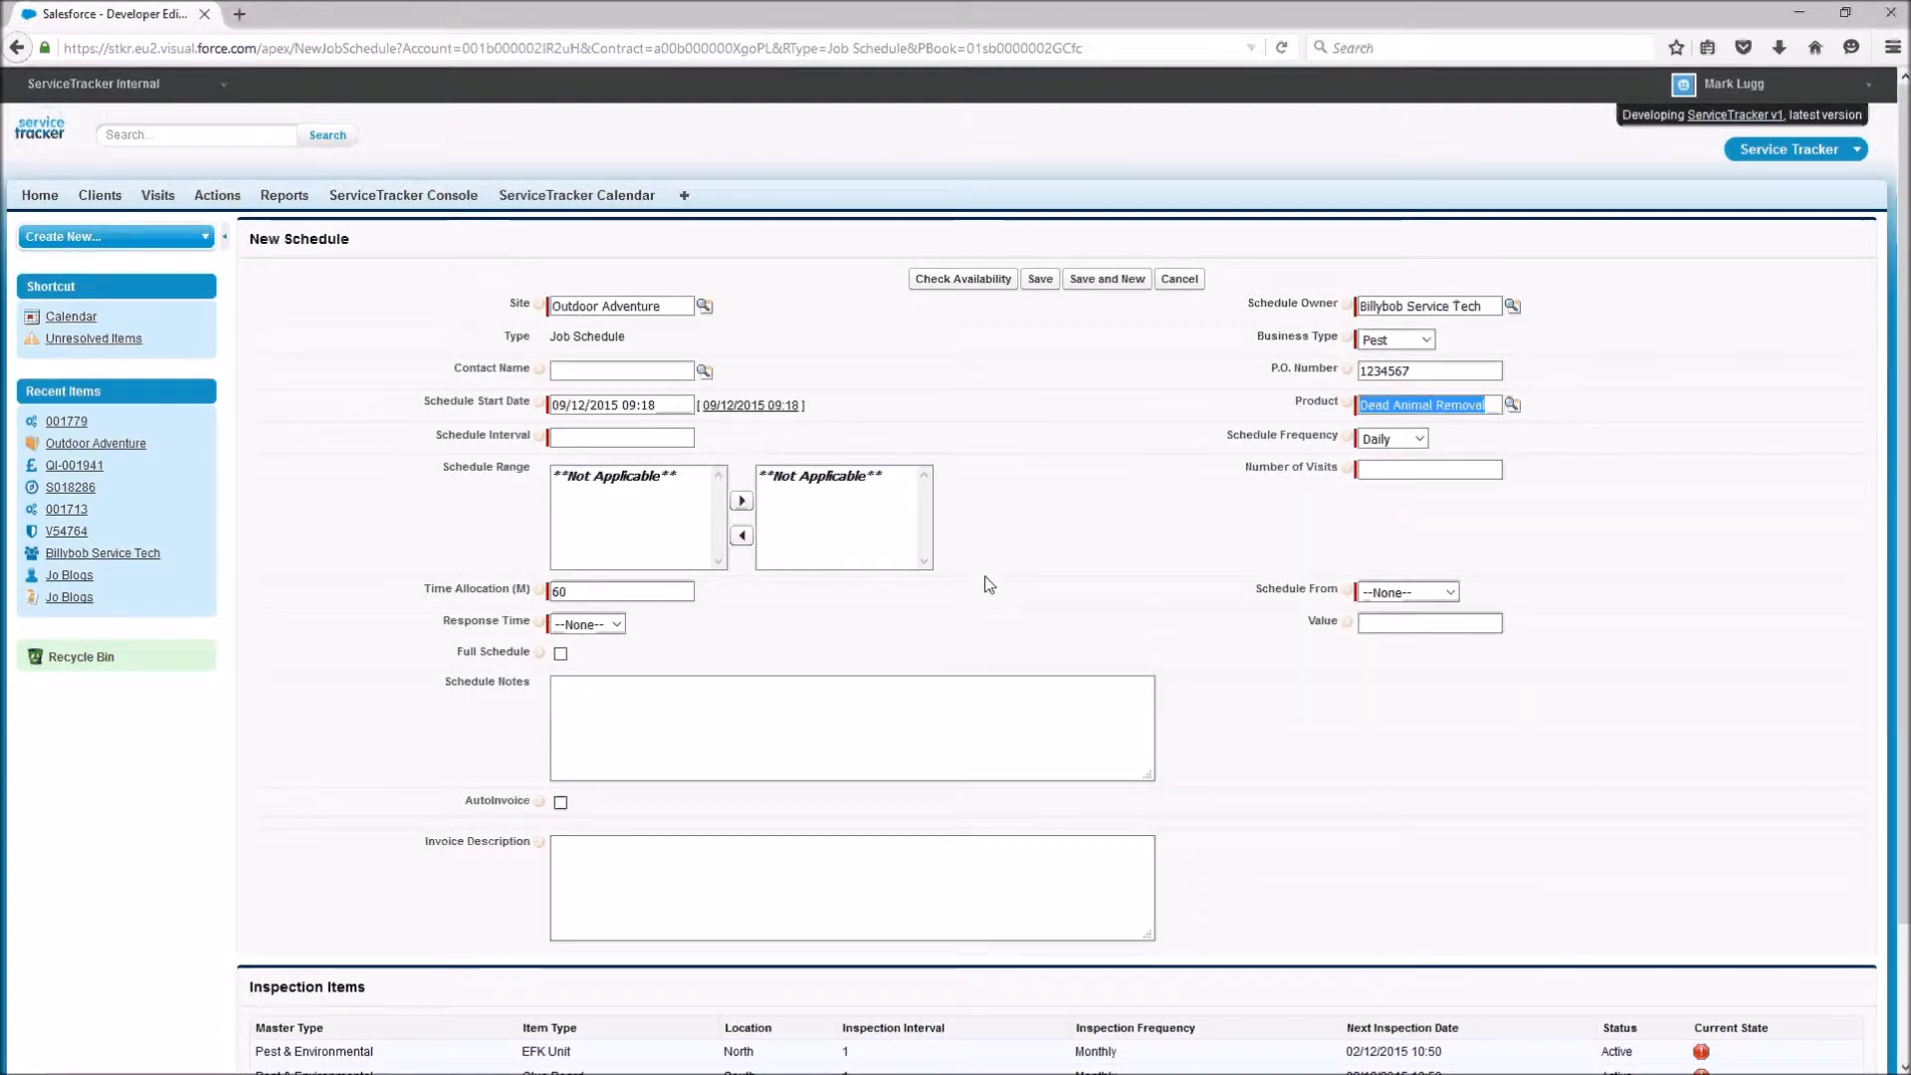
# Step: Set the schedule interval to 1 and the number of visits to 1
pyautogui.click(618, 438)
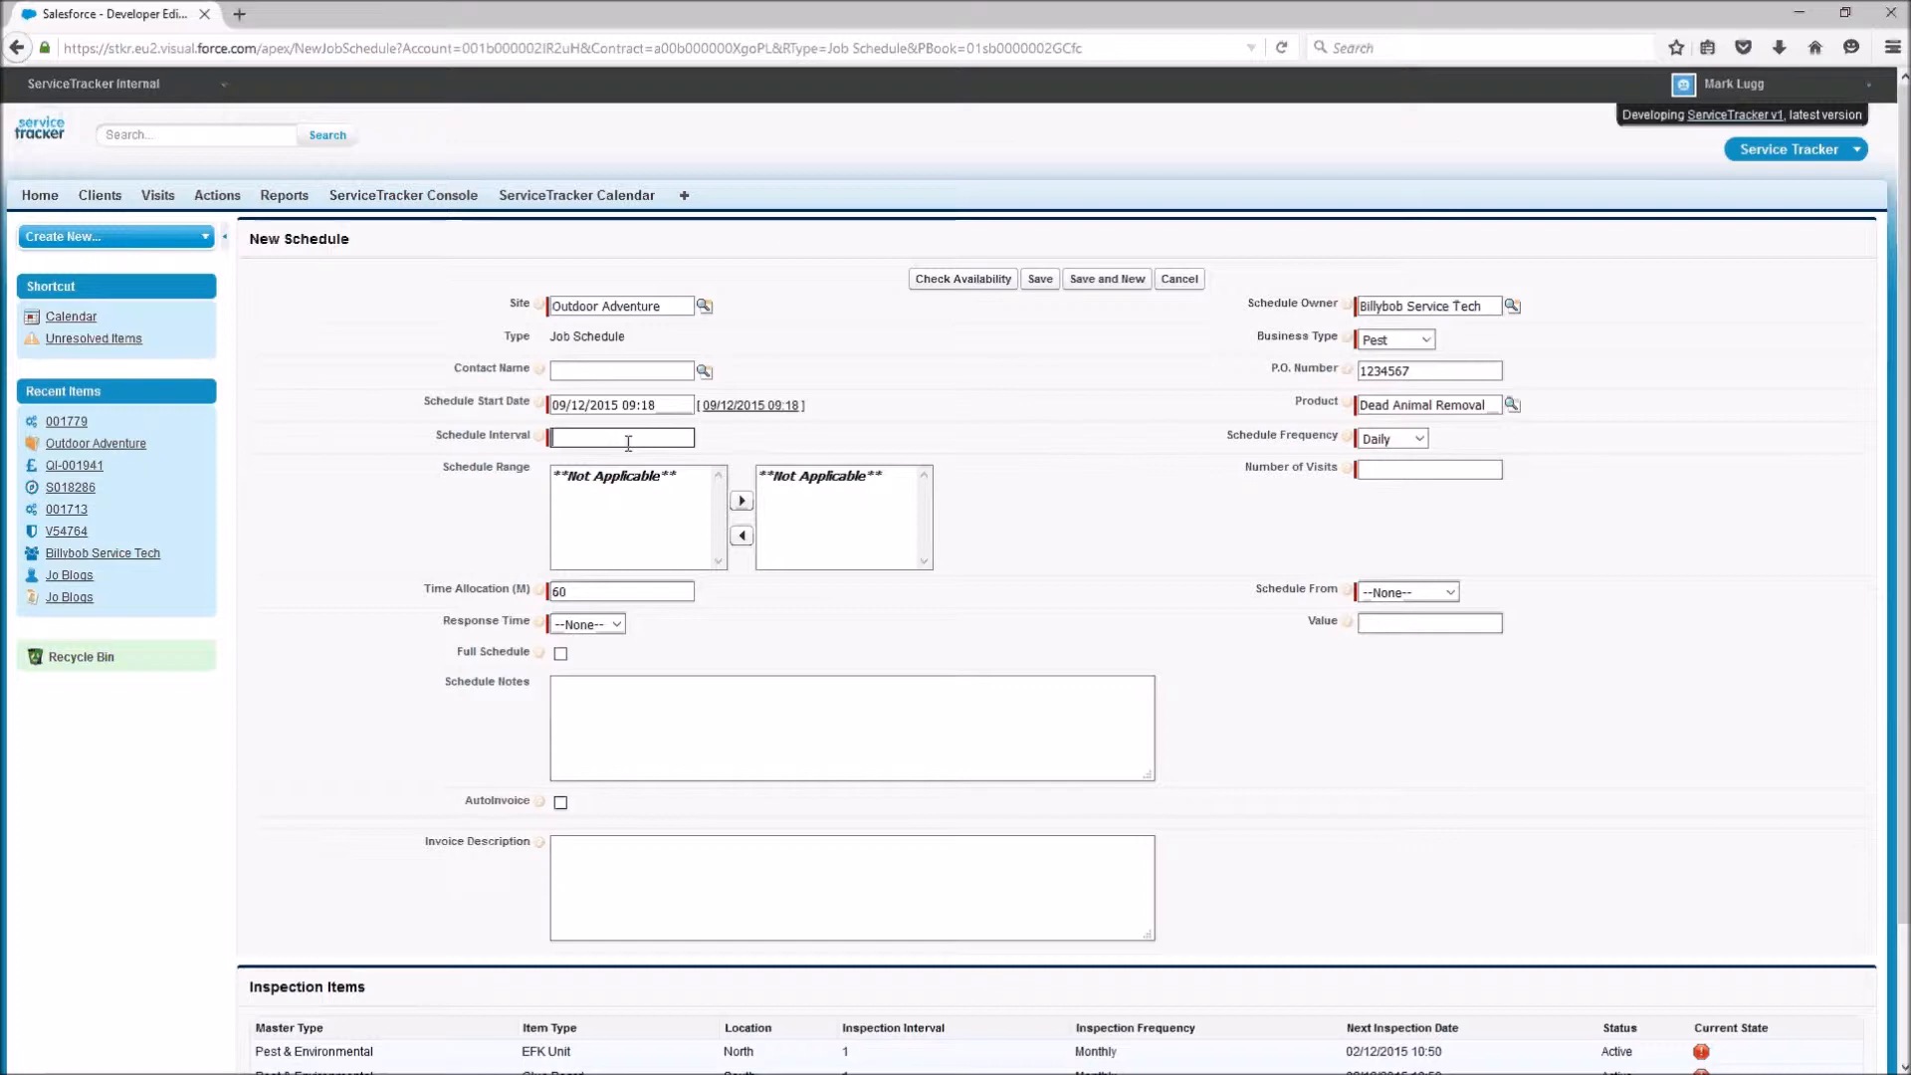
pyautogui.write('1')
pyautogui.click(640, 459)
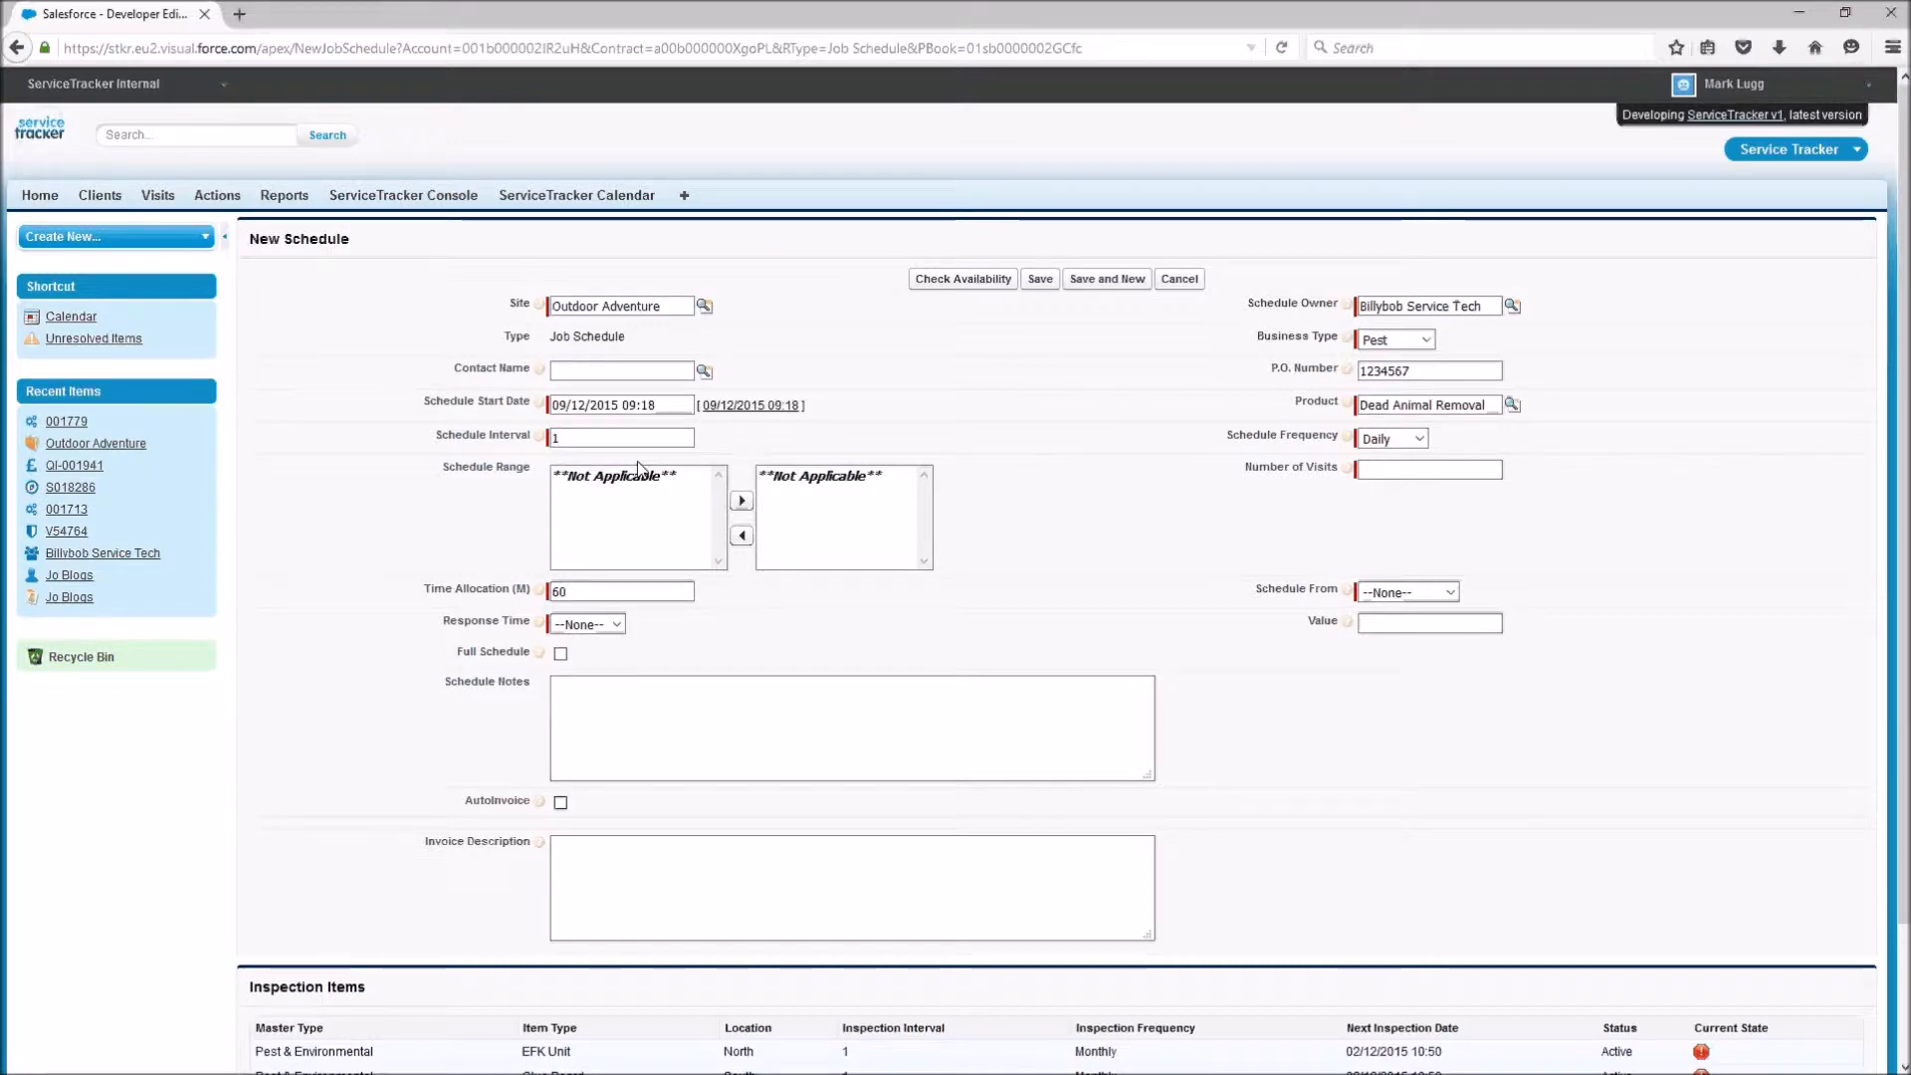
pyautogui.click(1399, 471)
pyautogui.write('1')
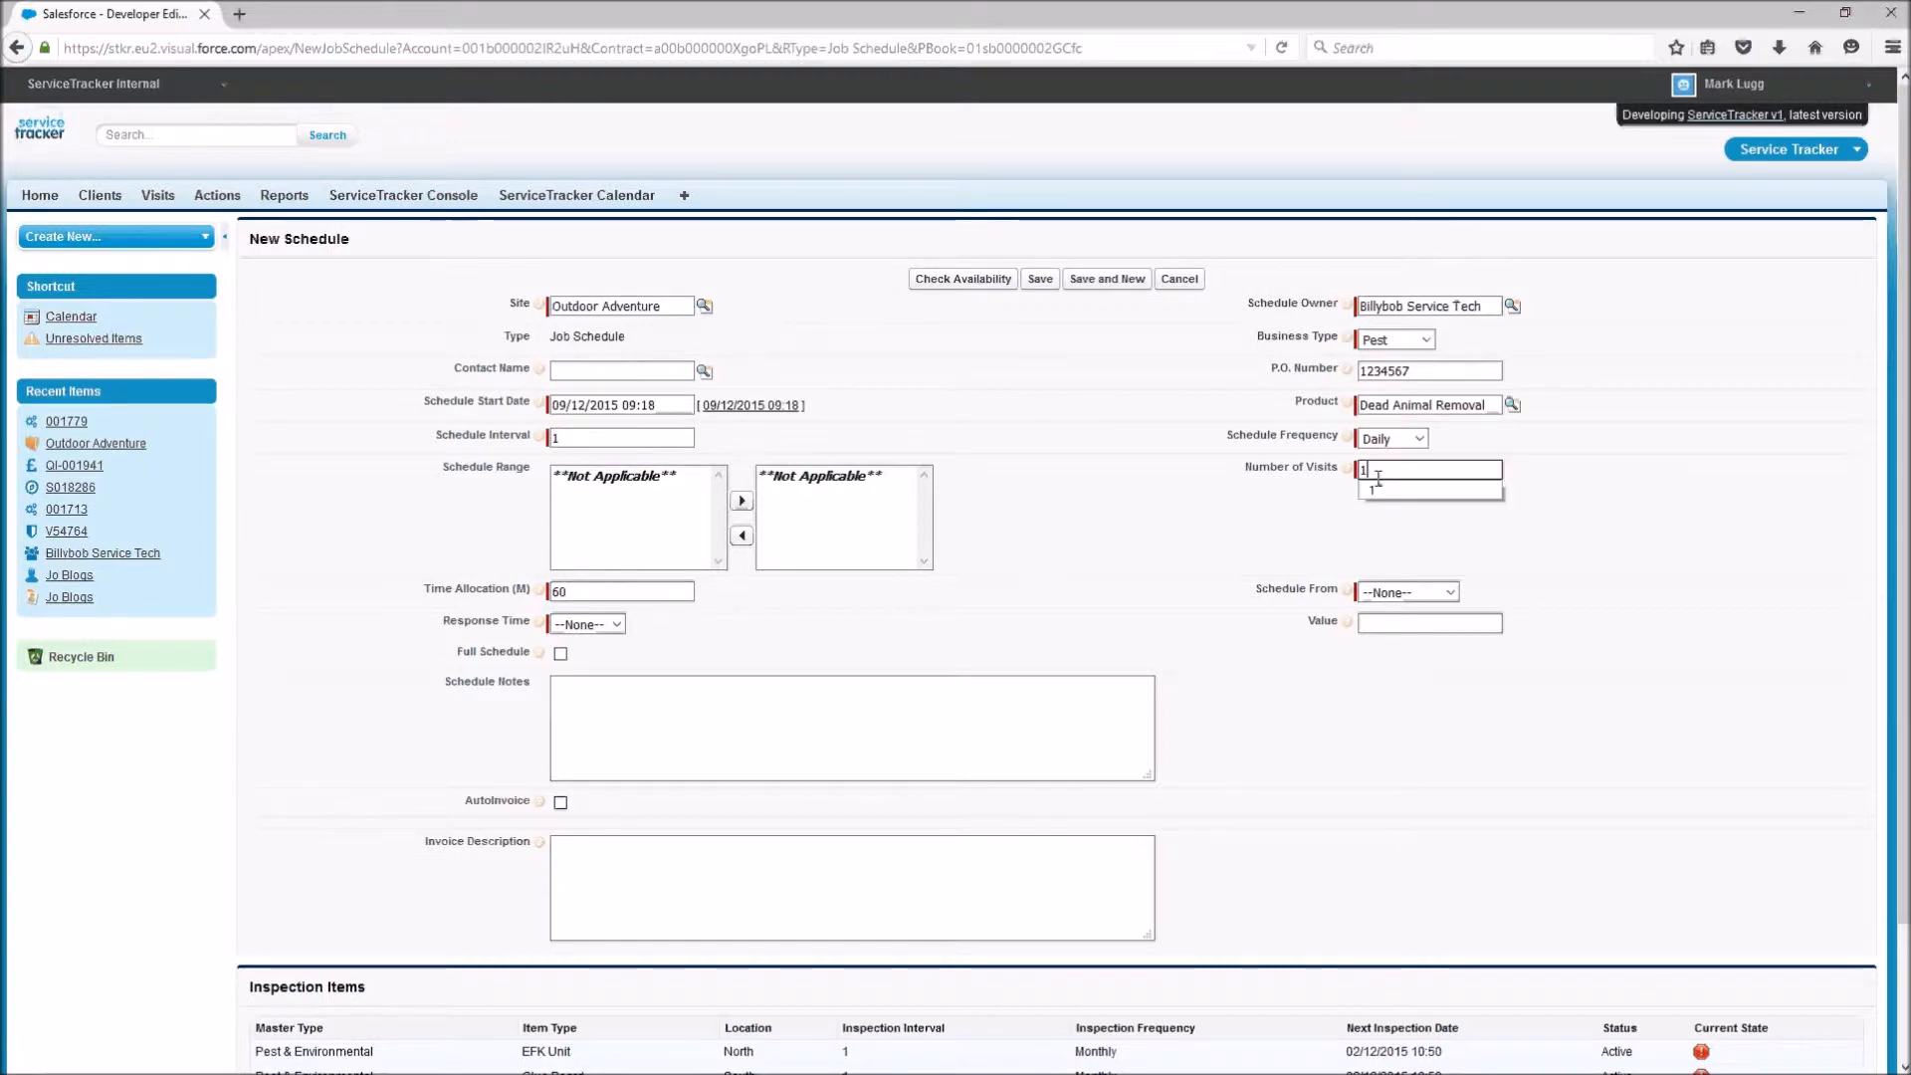
# Step: Set the schedule's response time to N/A and Schedule From to Completed
pyautogui.click(587, 624)
pyautogui.click(578, 653)
pyautogui.click(1404, 592)
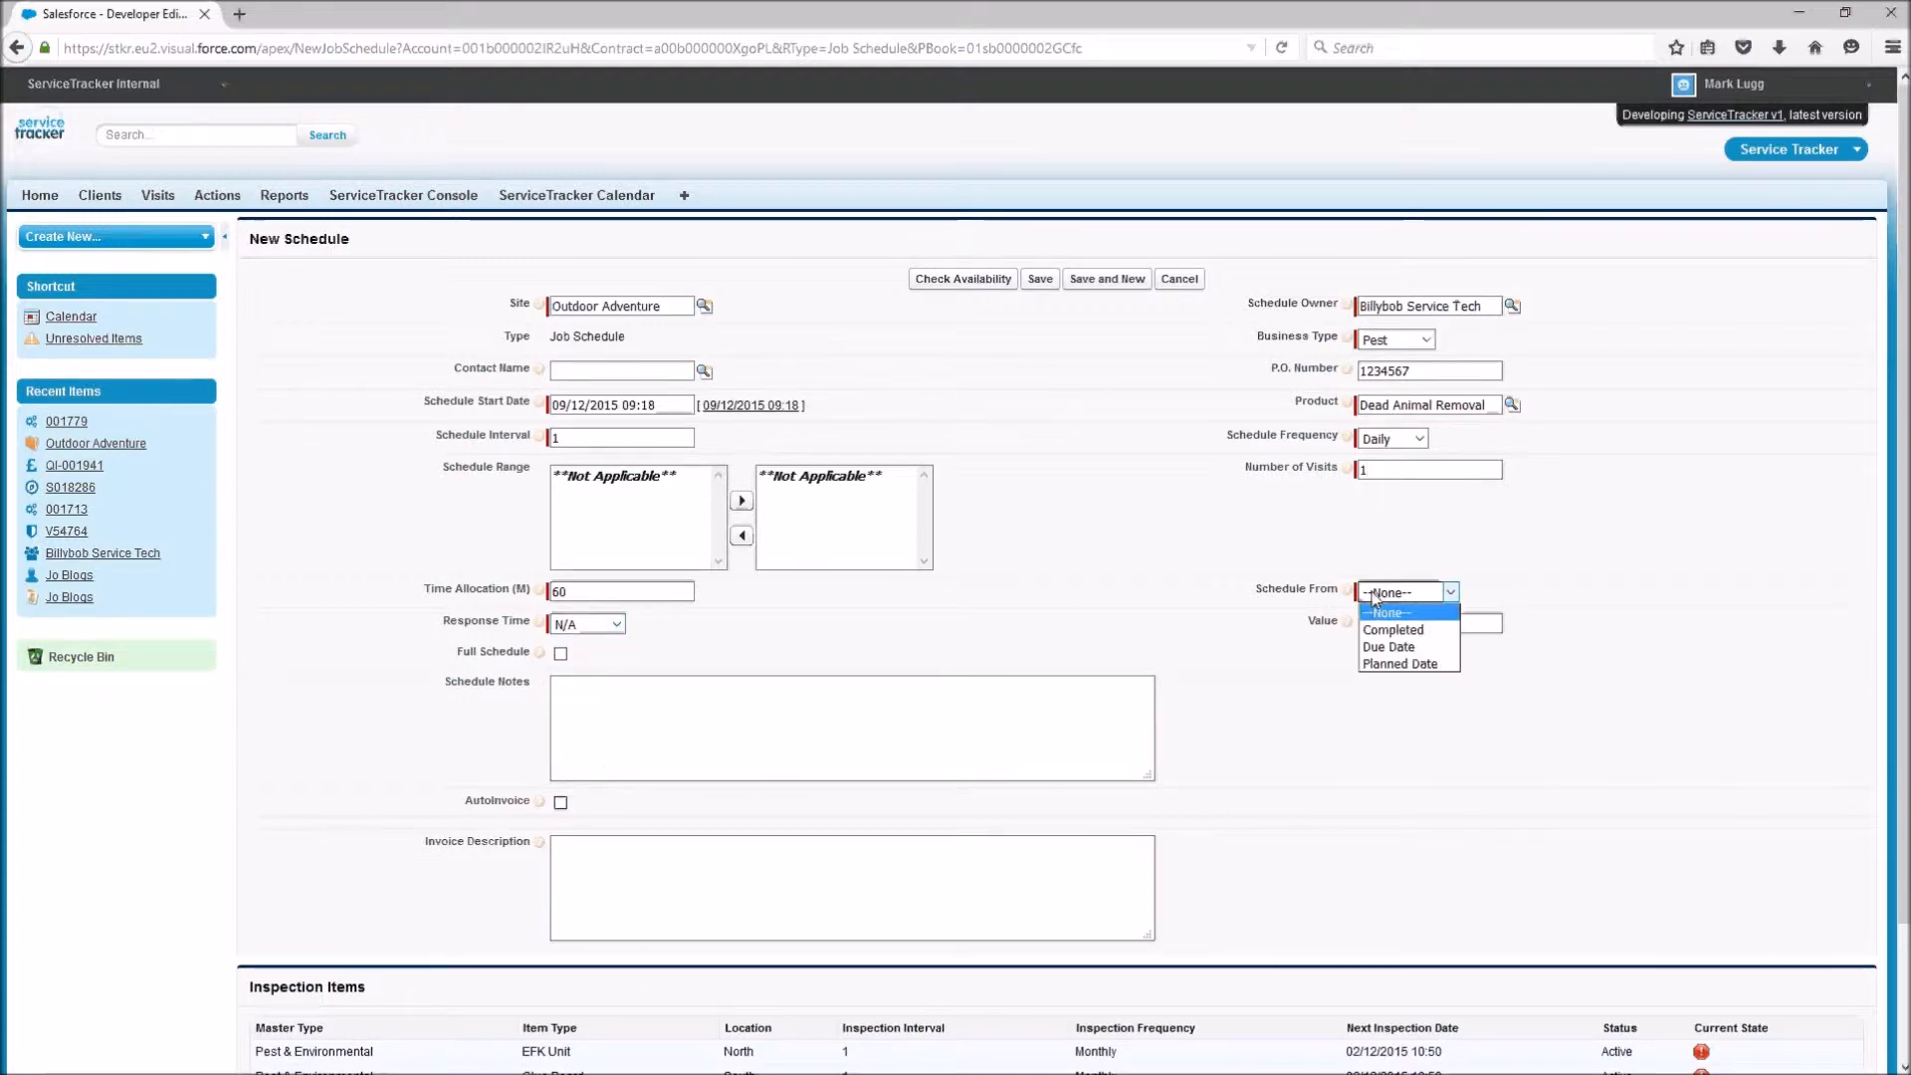
pyautogui.click(1395, 633)
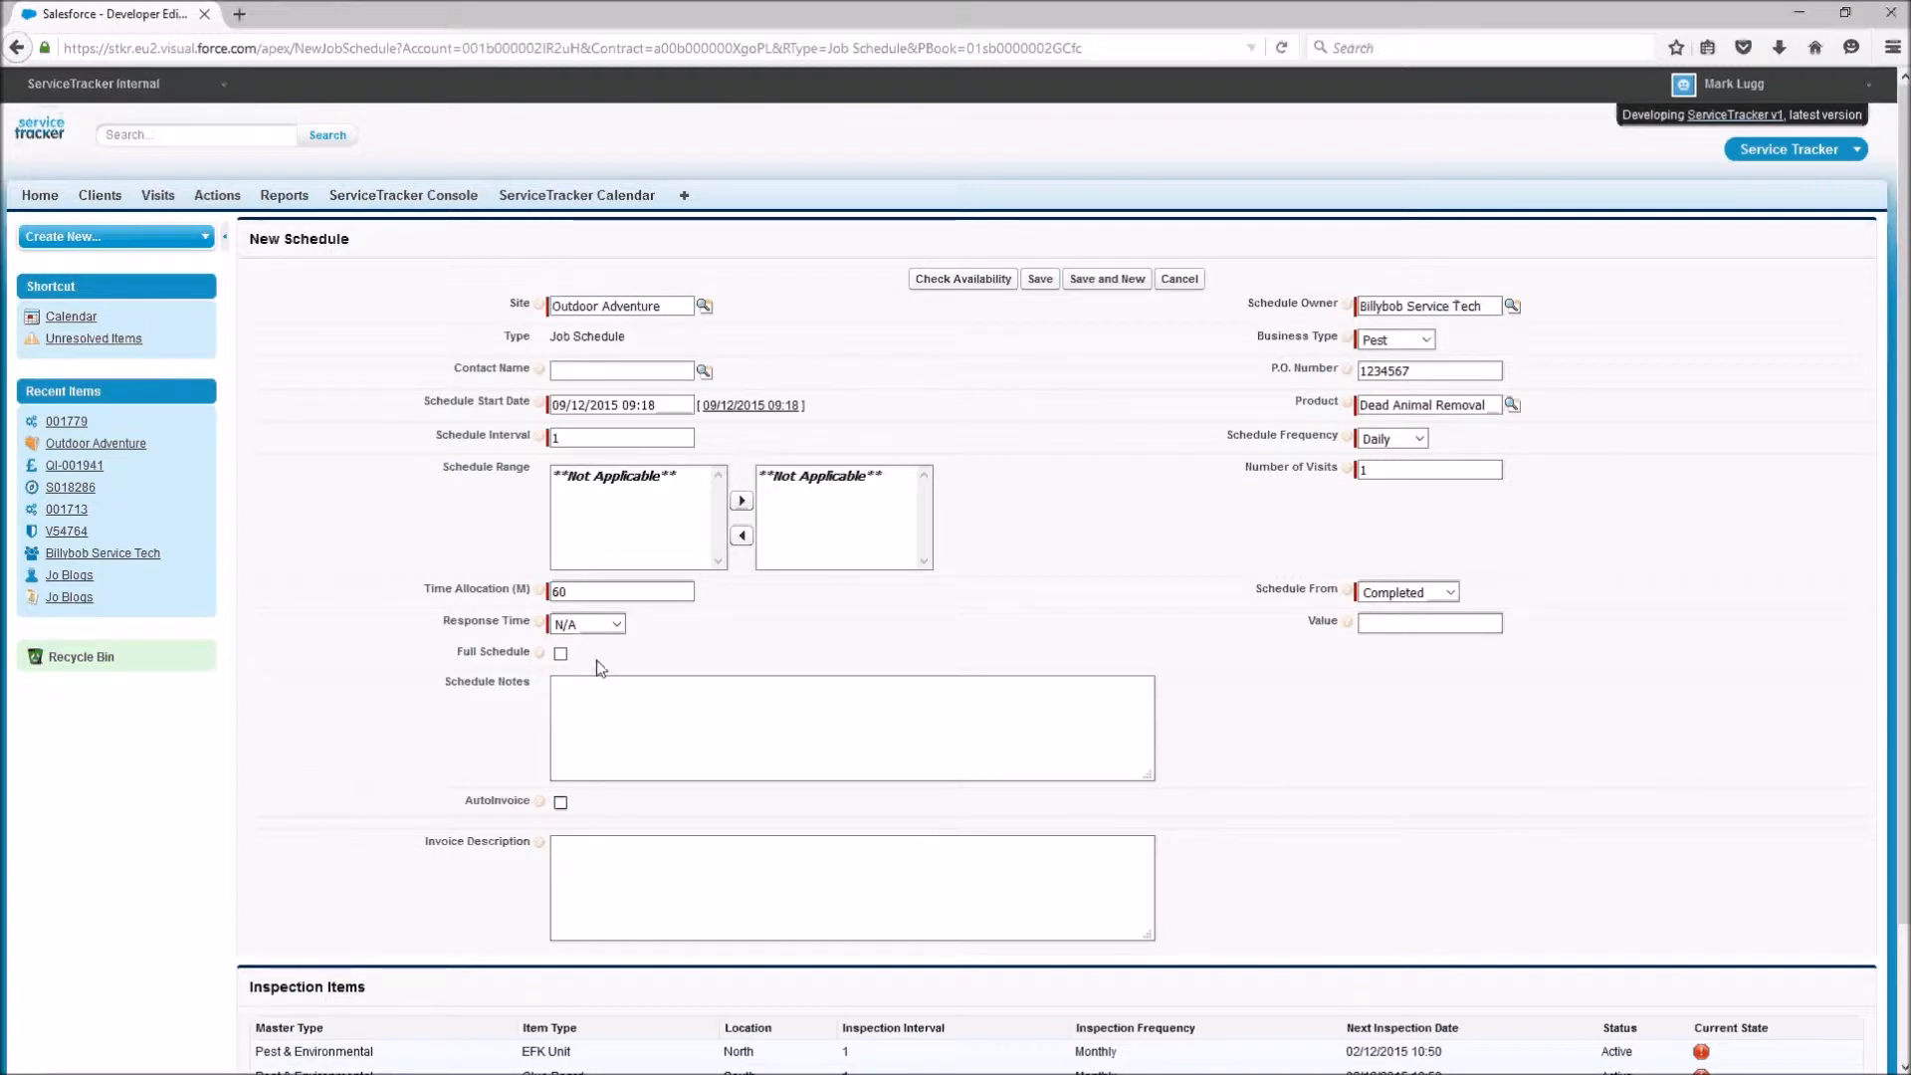
# Step: Enable AutoInvoice for the schedule and enter "Dead Animal Removal" as the invoice description
pyautogui.click(601, 697)
pyautogui.moveTo(540, 803)
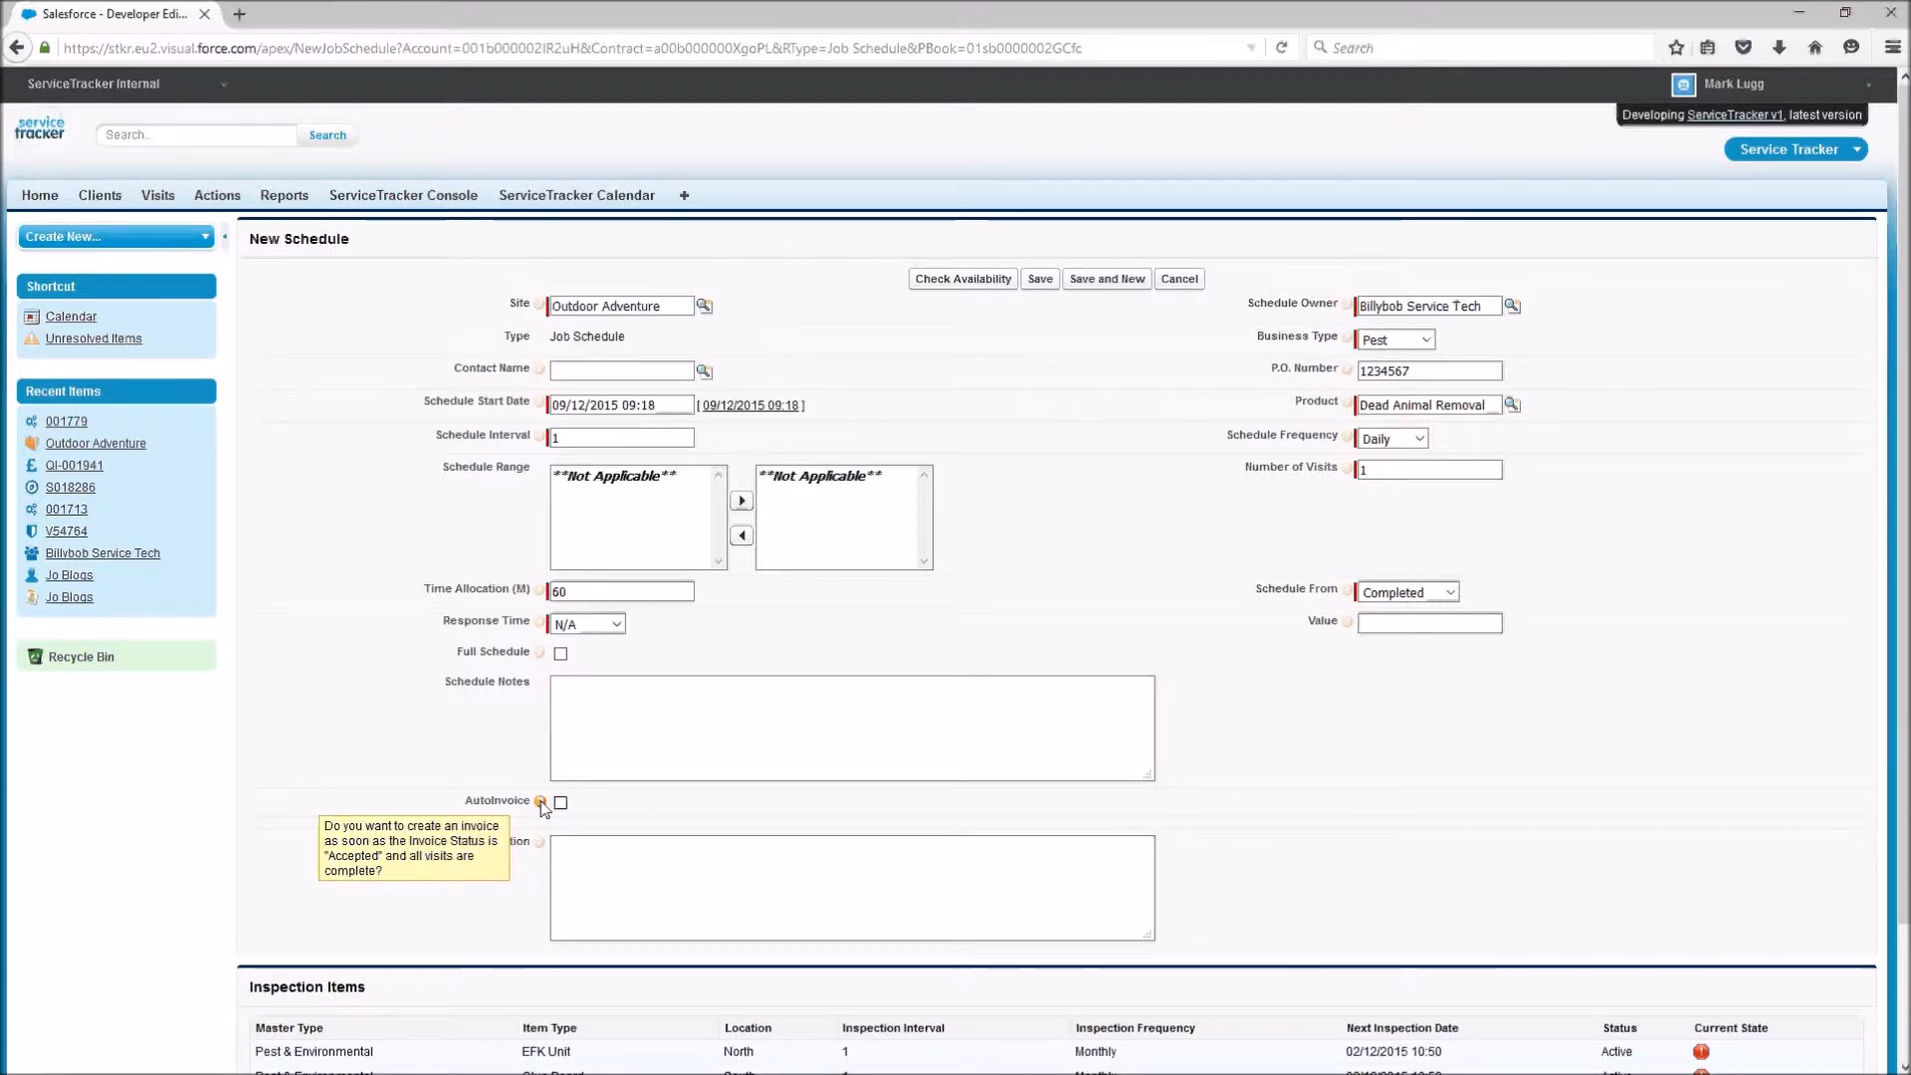
pyautogui.click(562, 804)
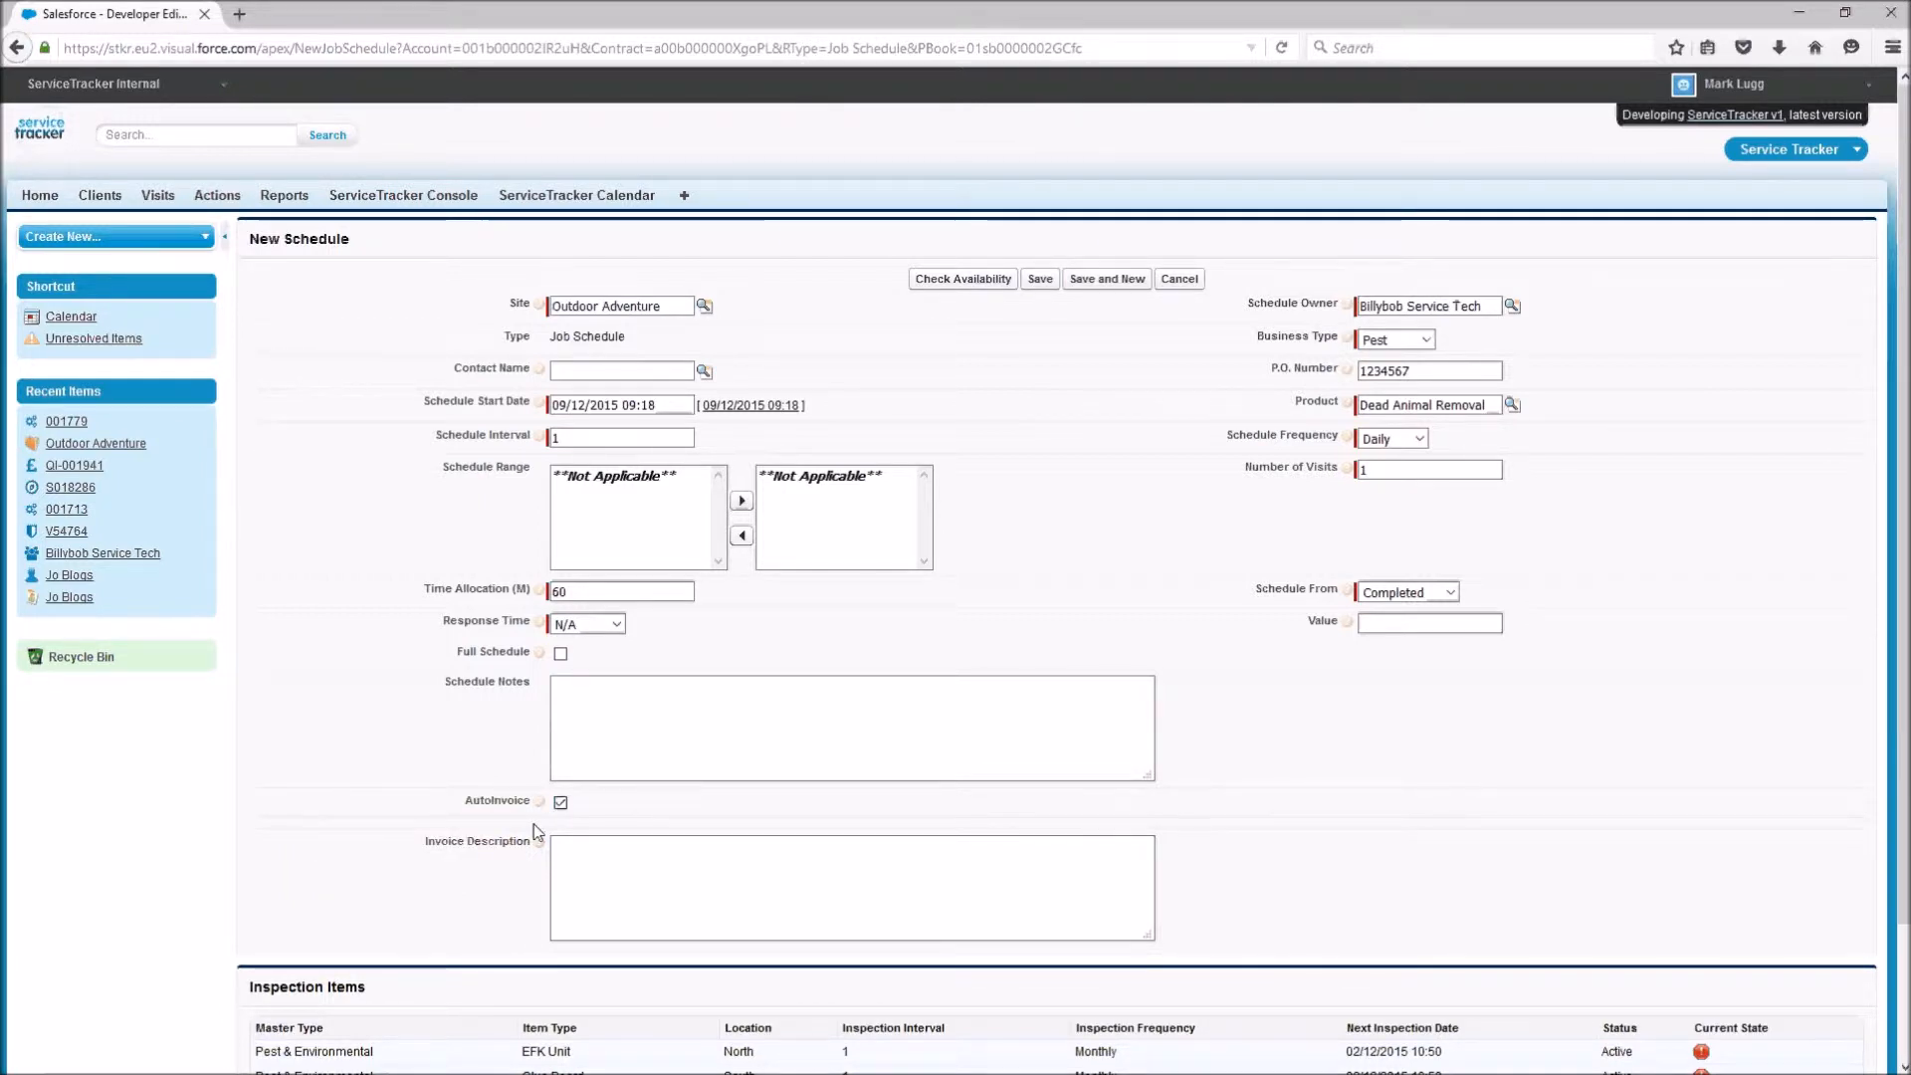
pyautogui.moveTo(539, 844)
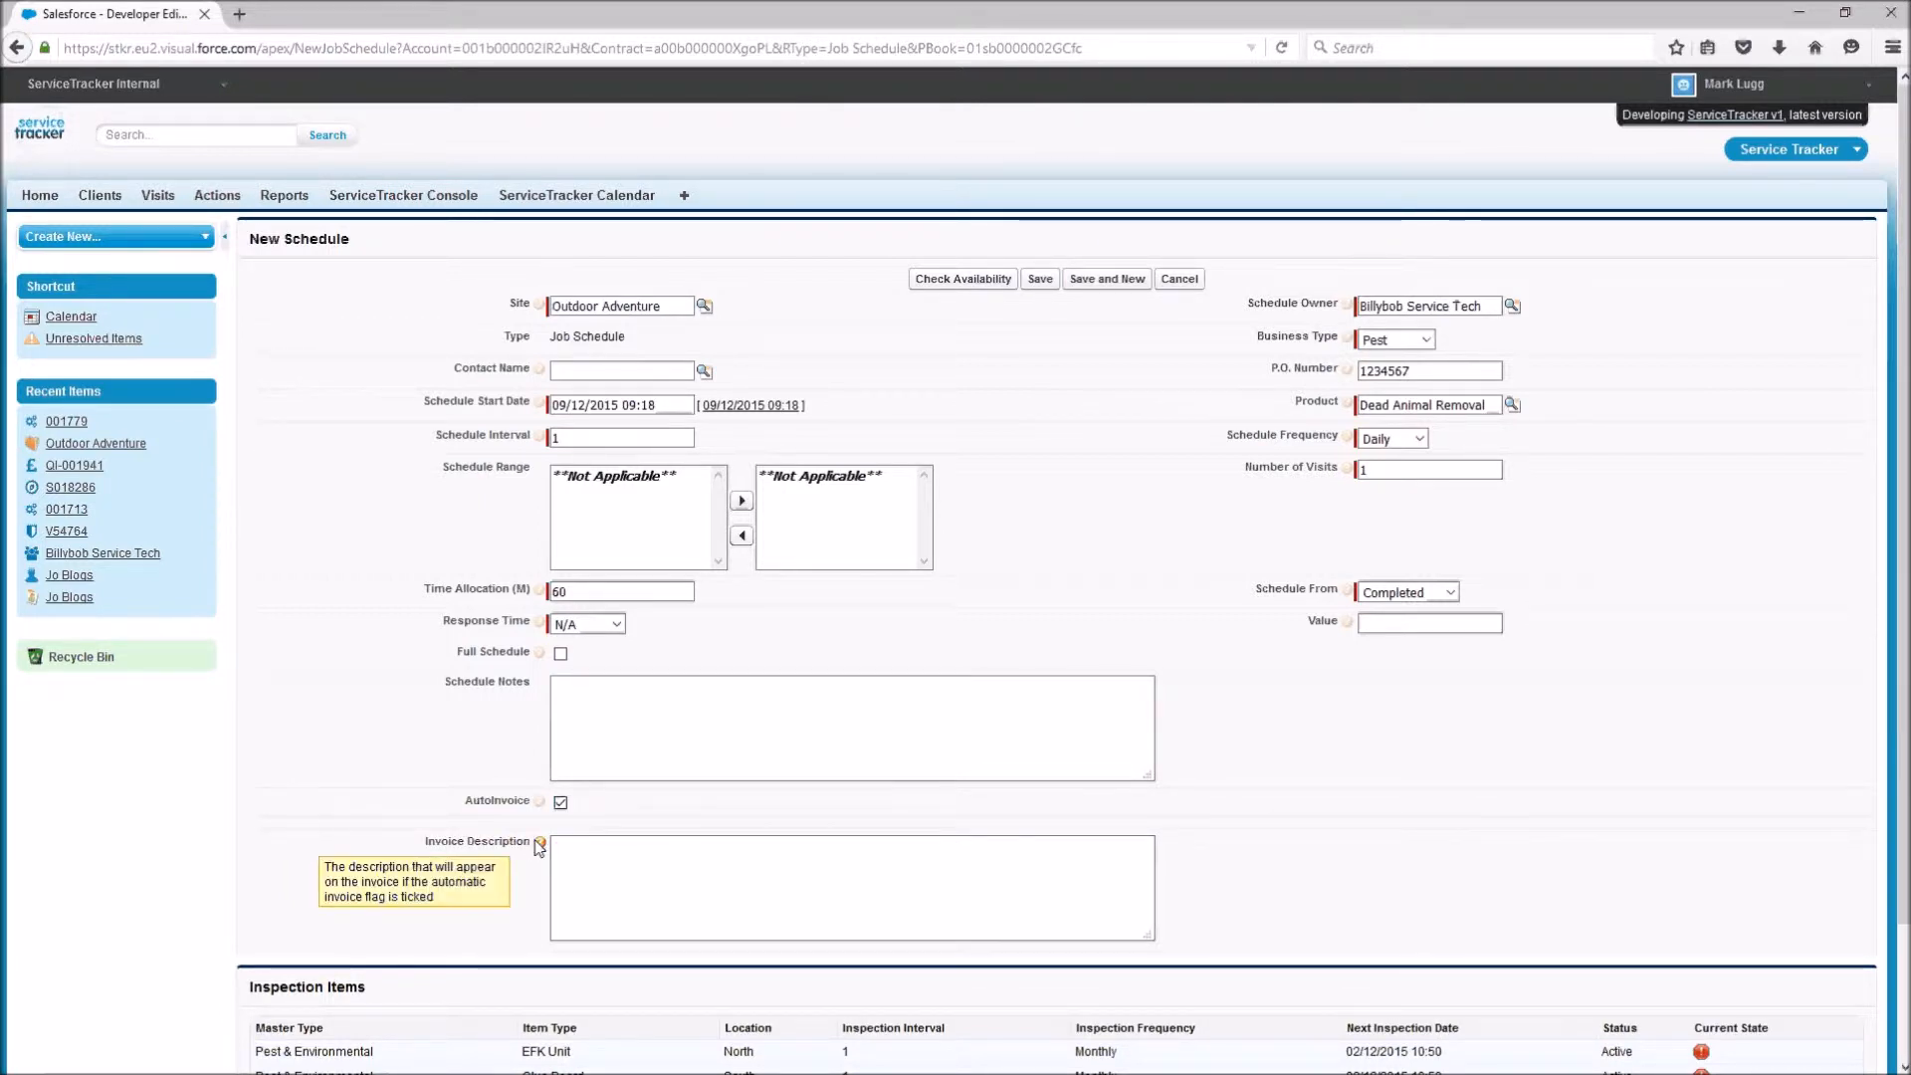
pyautogui.click(579, 850)
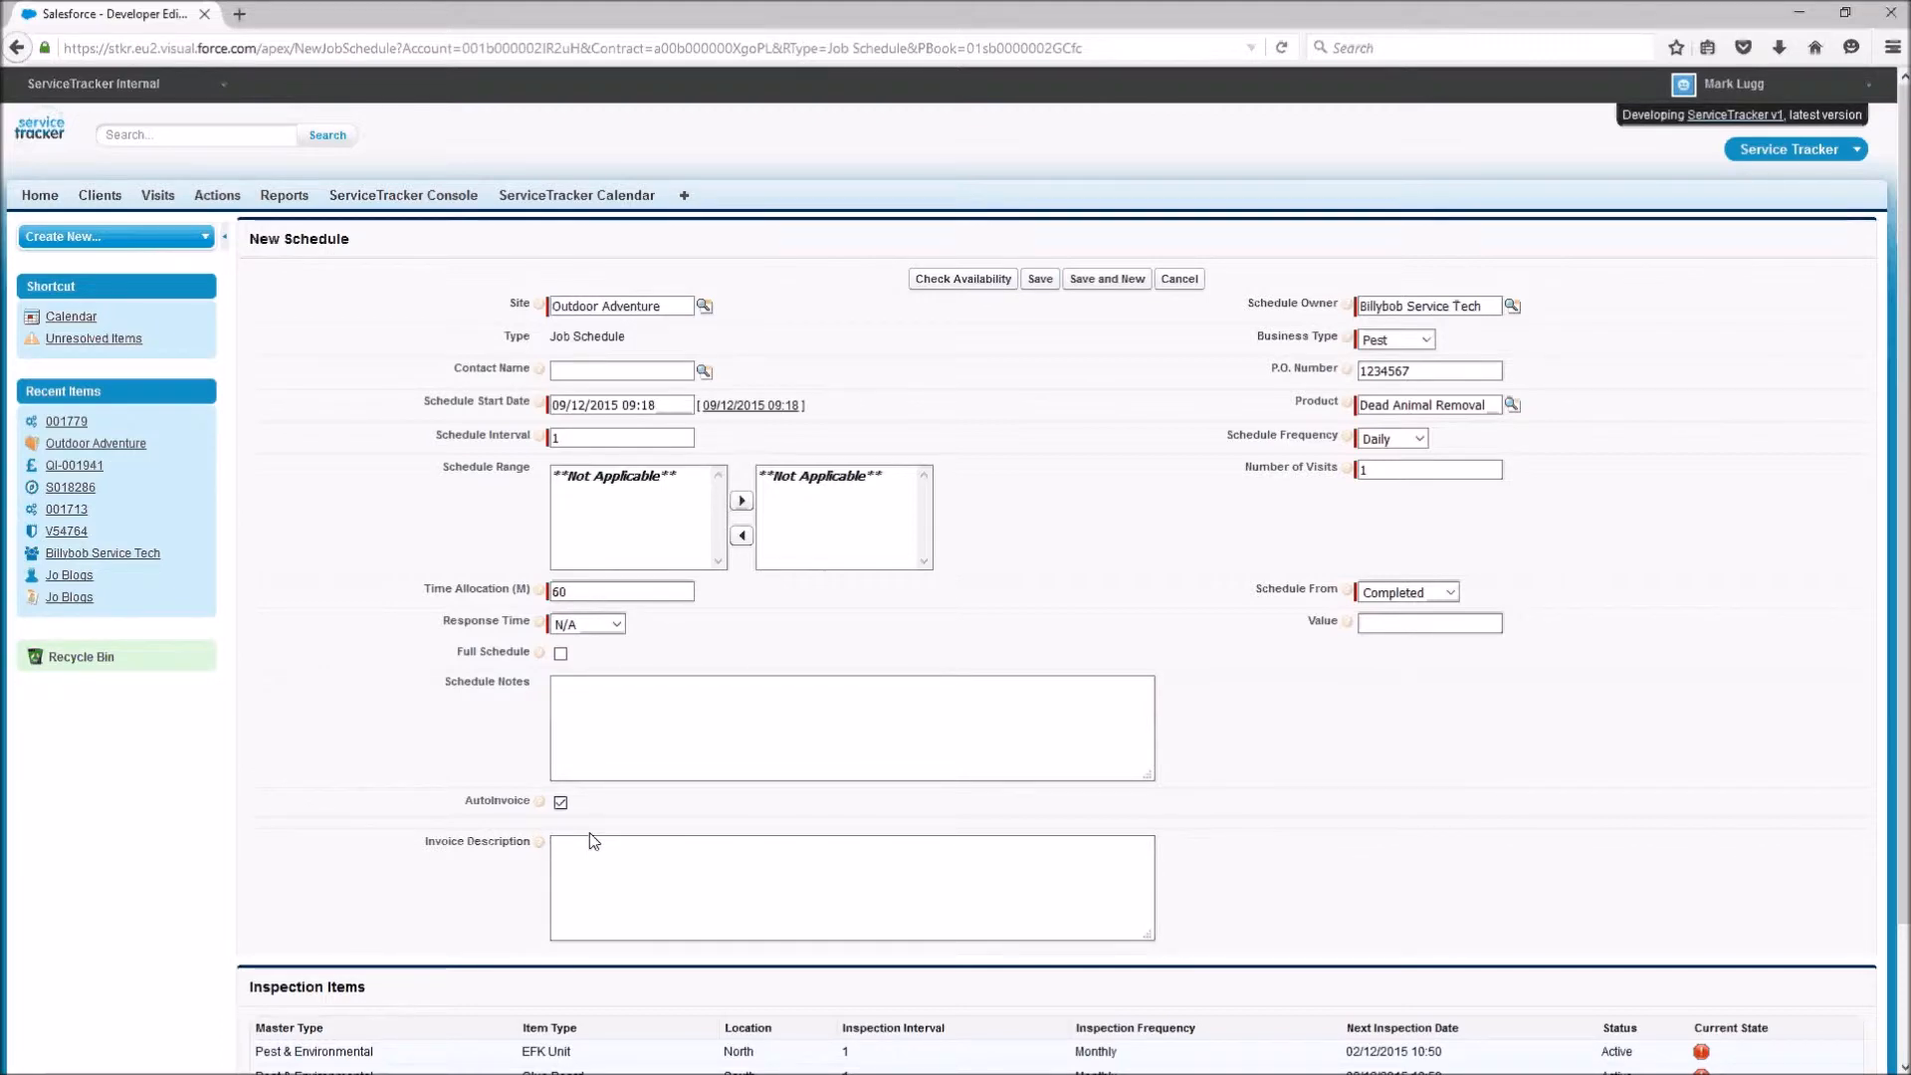
pyautogui.write('Dead Animal Removal')
# Step: Look over the completed entries in the schedule form and save the new job schedule
pyautogui.scroll(-2, 569, 831)
pyautogui.scroll(-1, 566, 791)
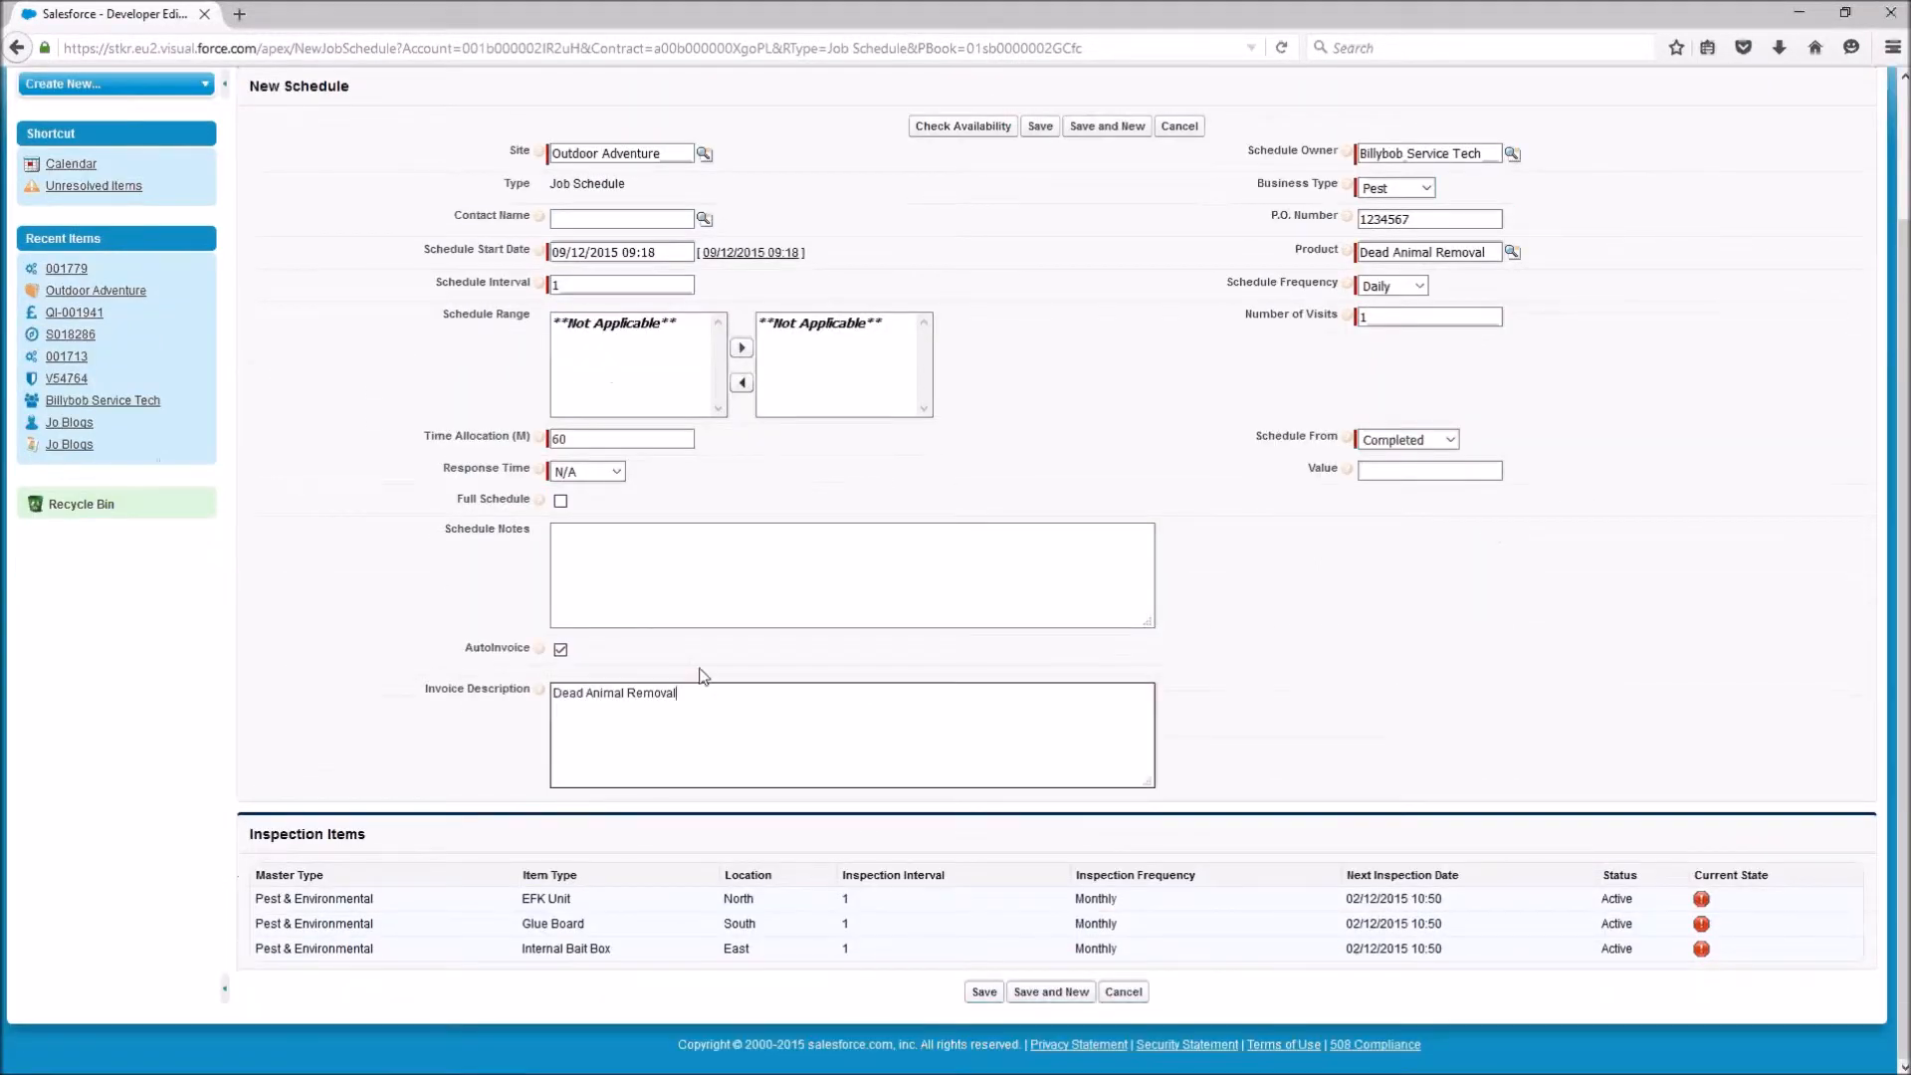
pyautogui.scroll(3, 712, 645)
pyautogui.scroll(-2, 976, 892)
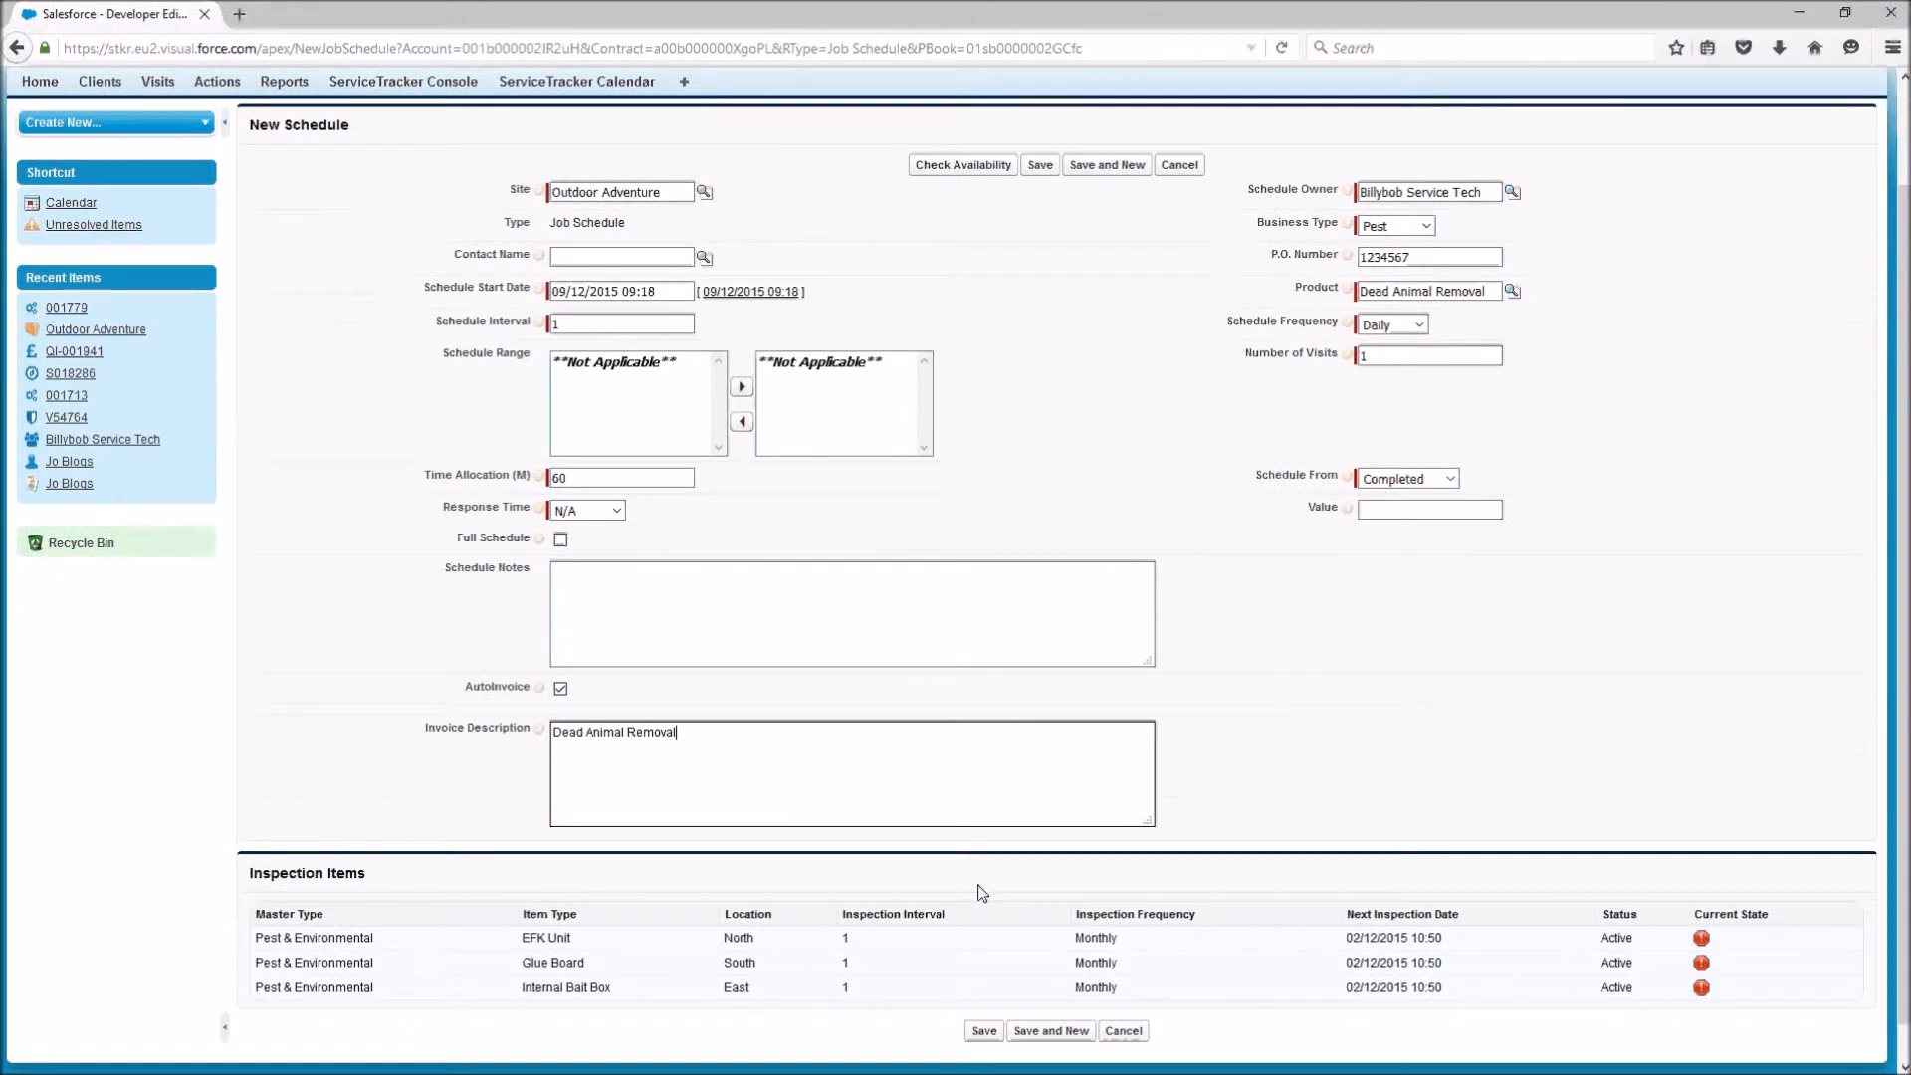
pyautogui.click(986, 1028)
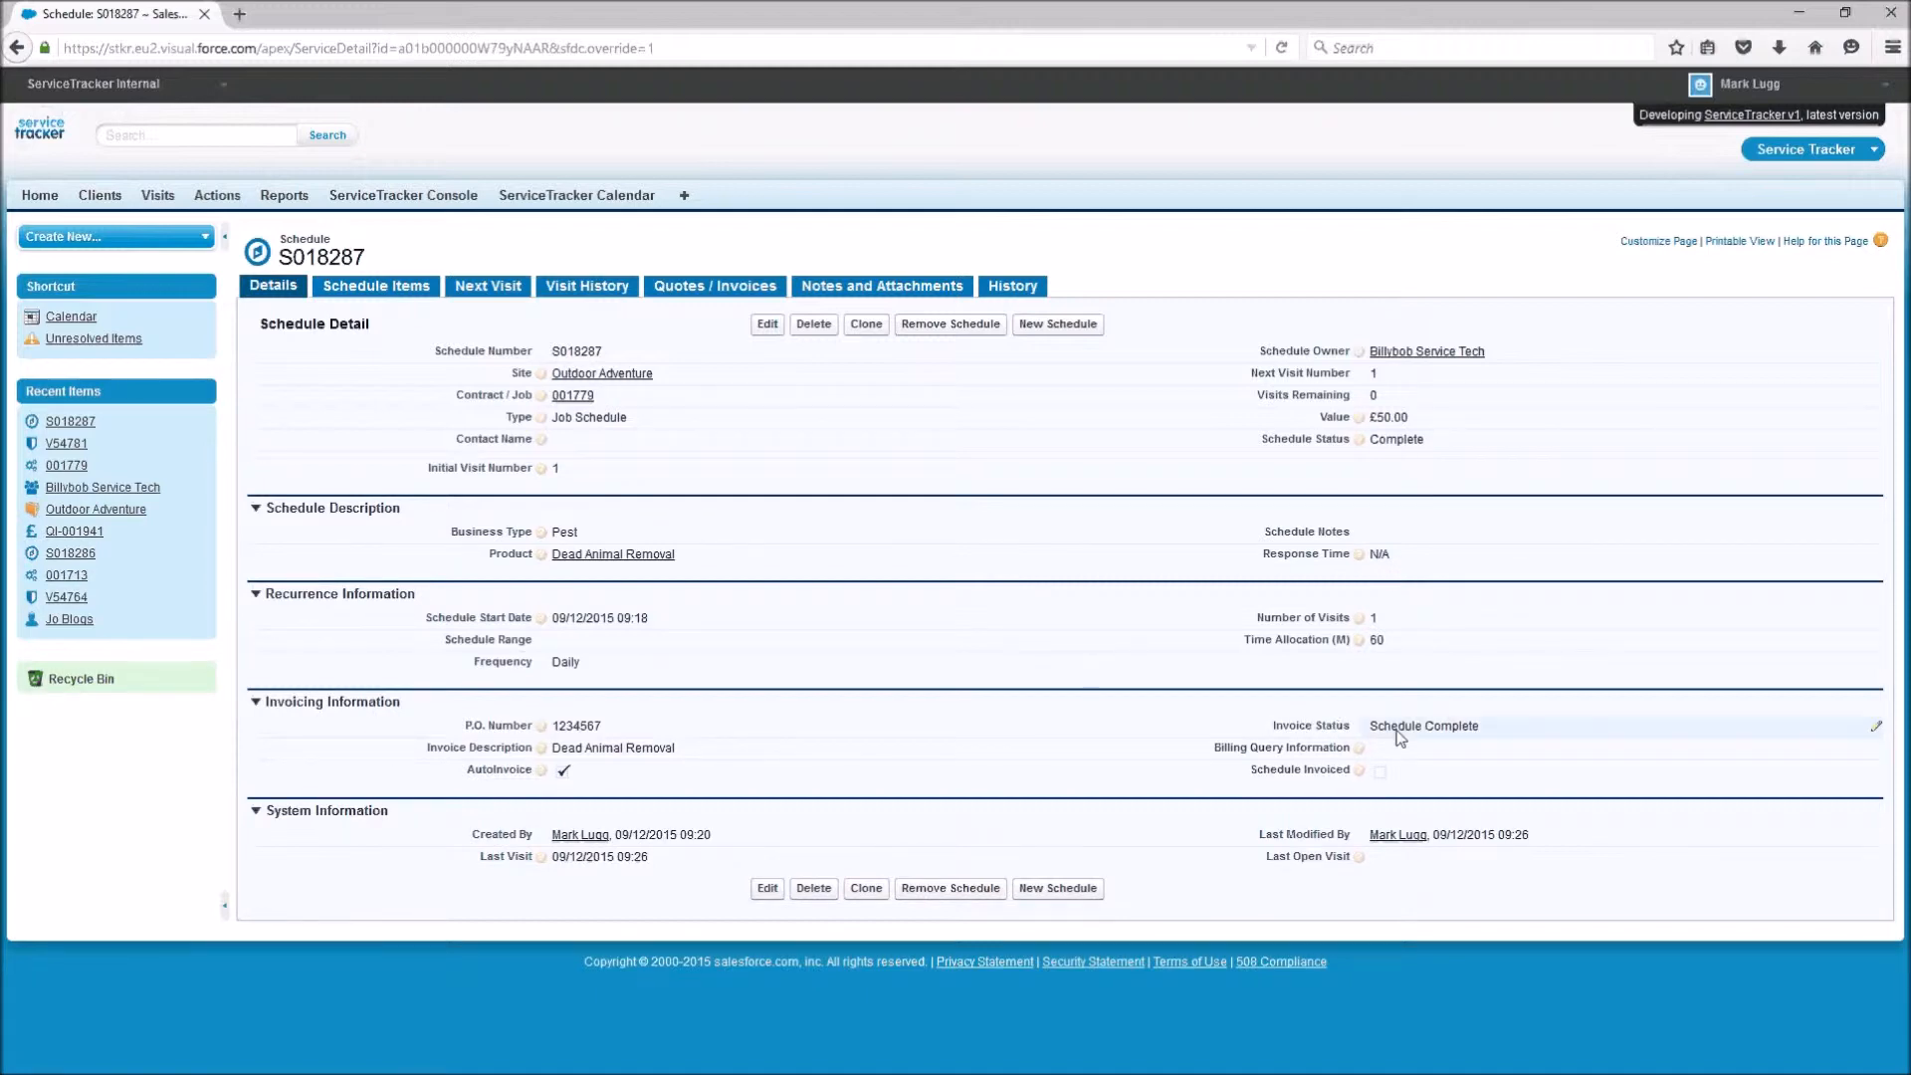
# Step: Check the completed schedule's quotes and invoices, and set its Invoice Status to Billing Query
pyautogui.click(683, 288)
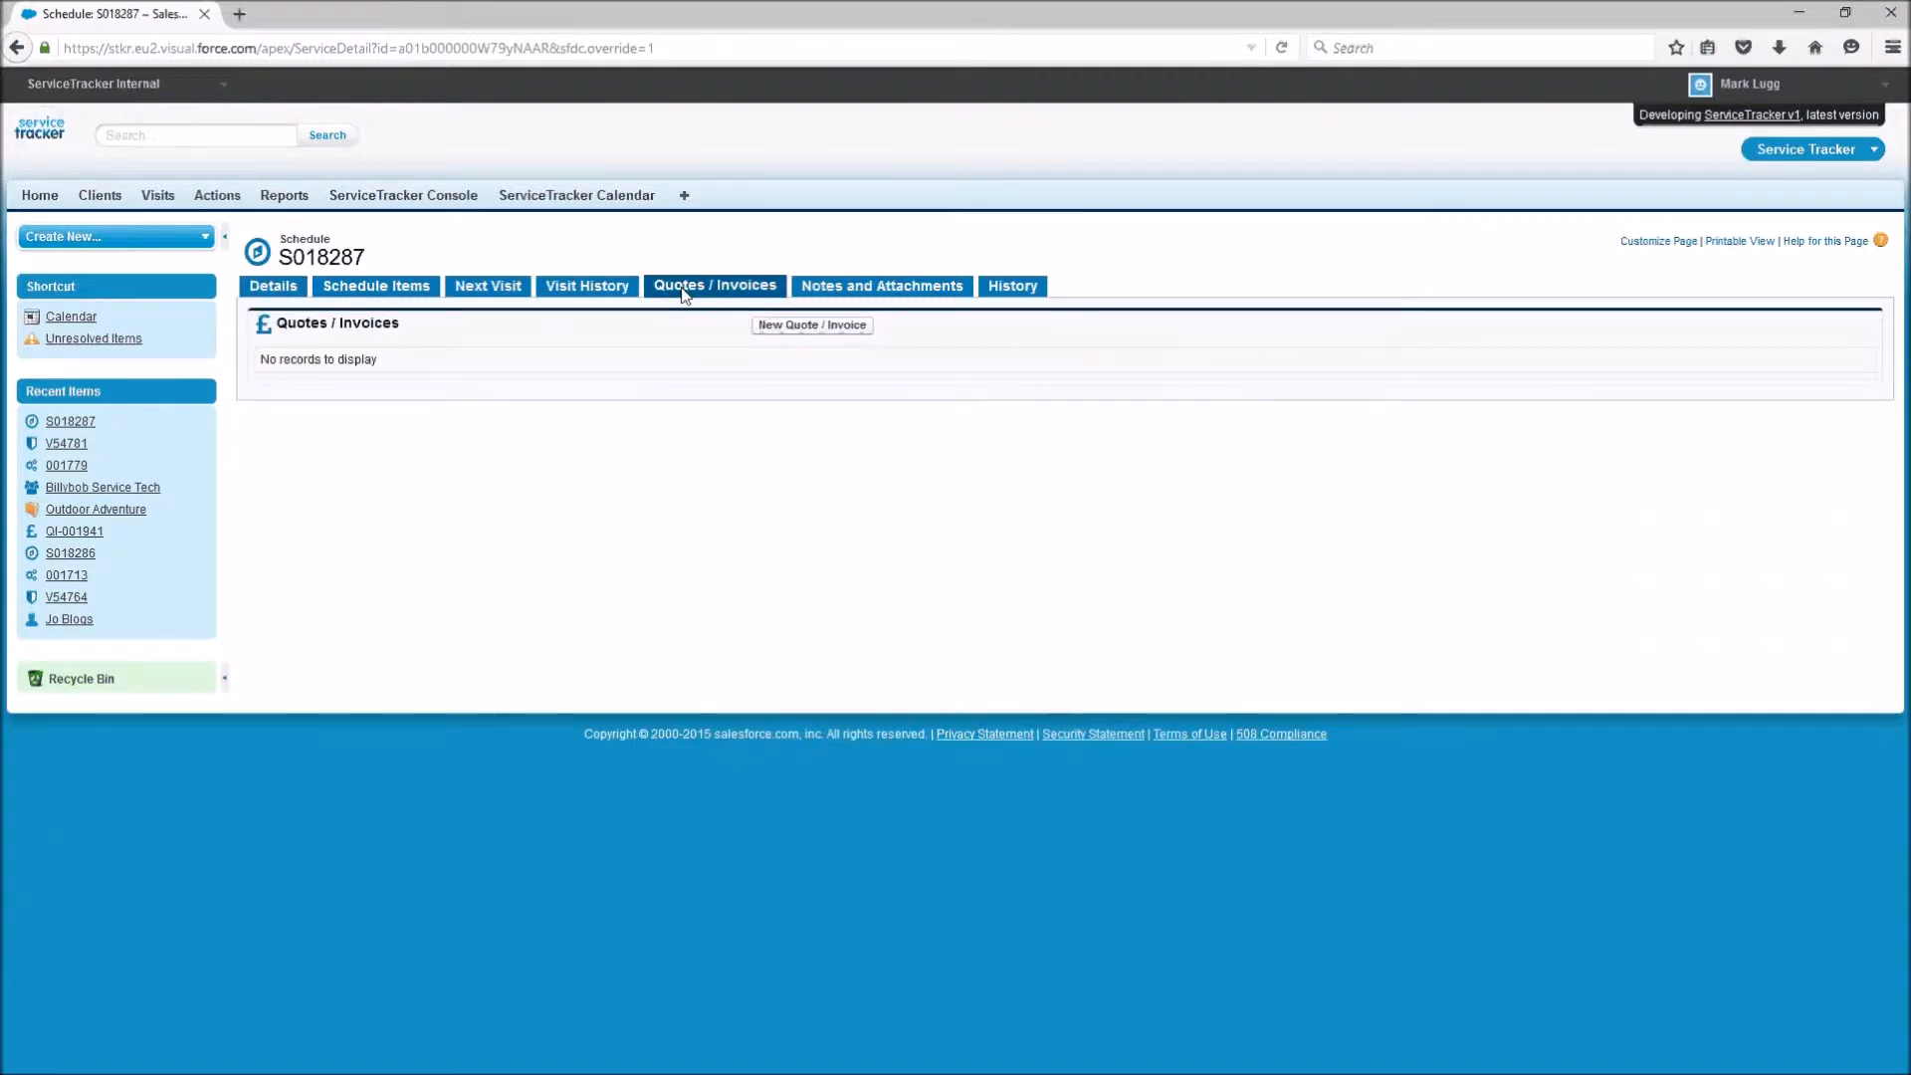
pyautogui.click(278, 299)
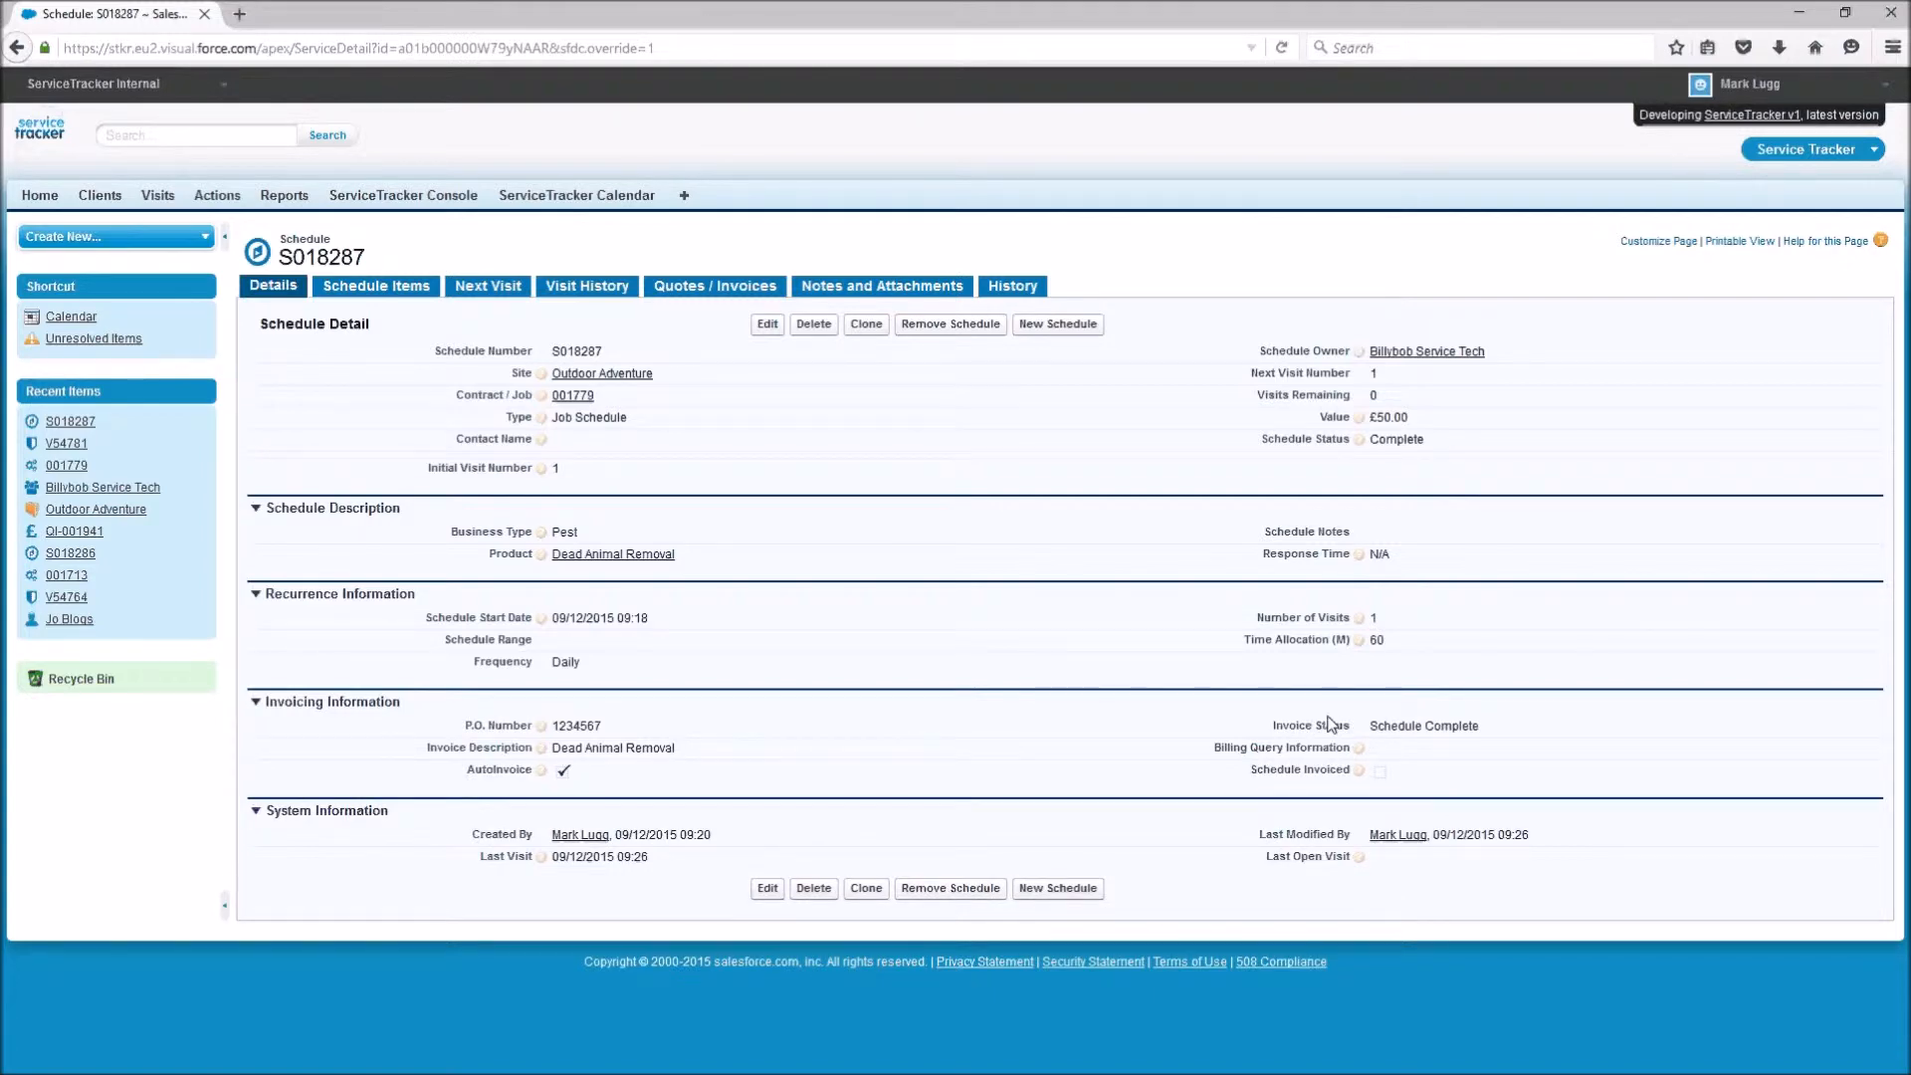
pyautogui.doubleClick(1444, 726)
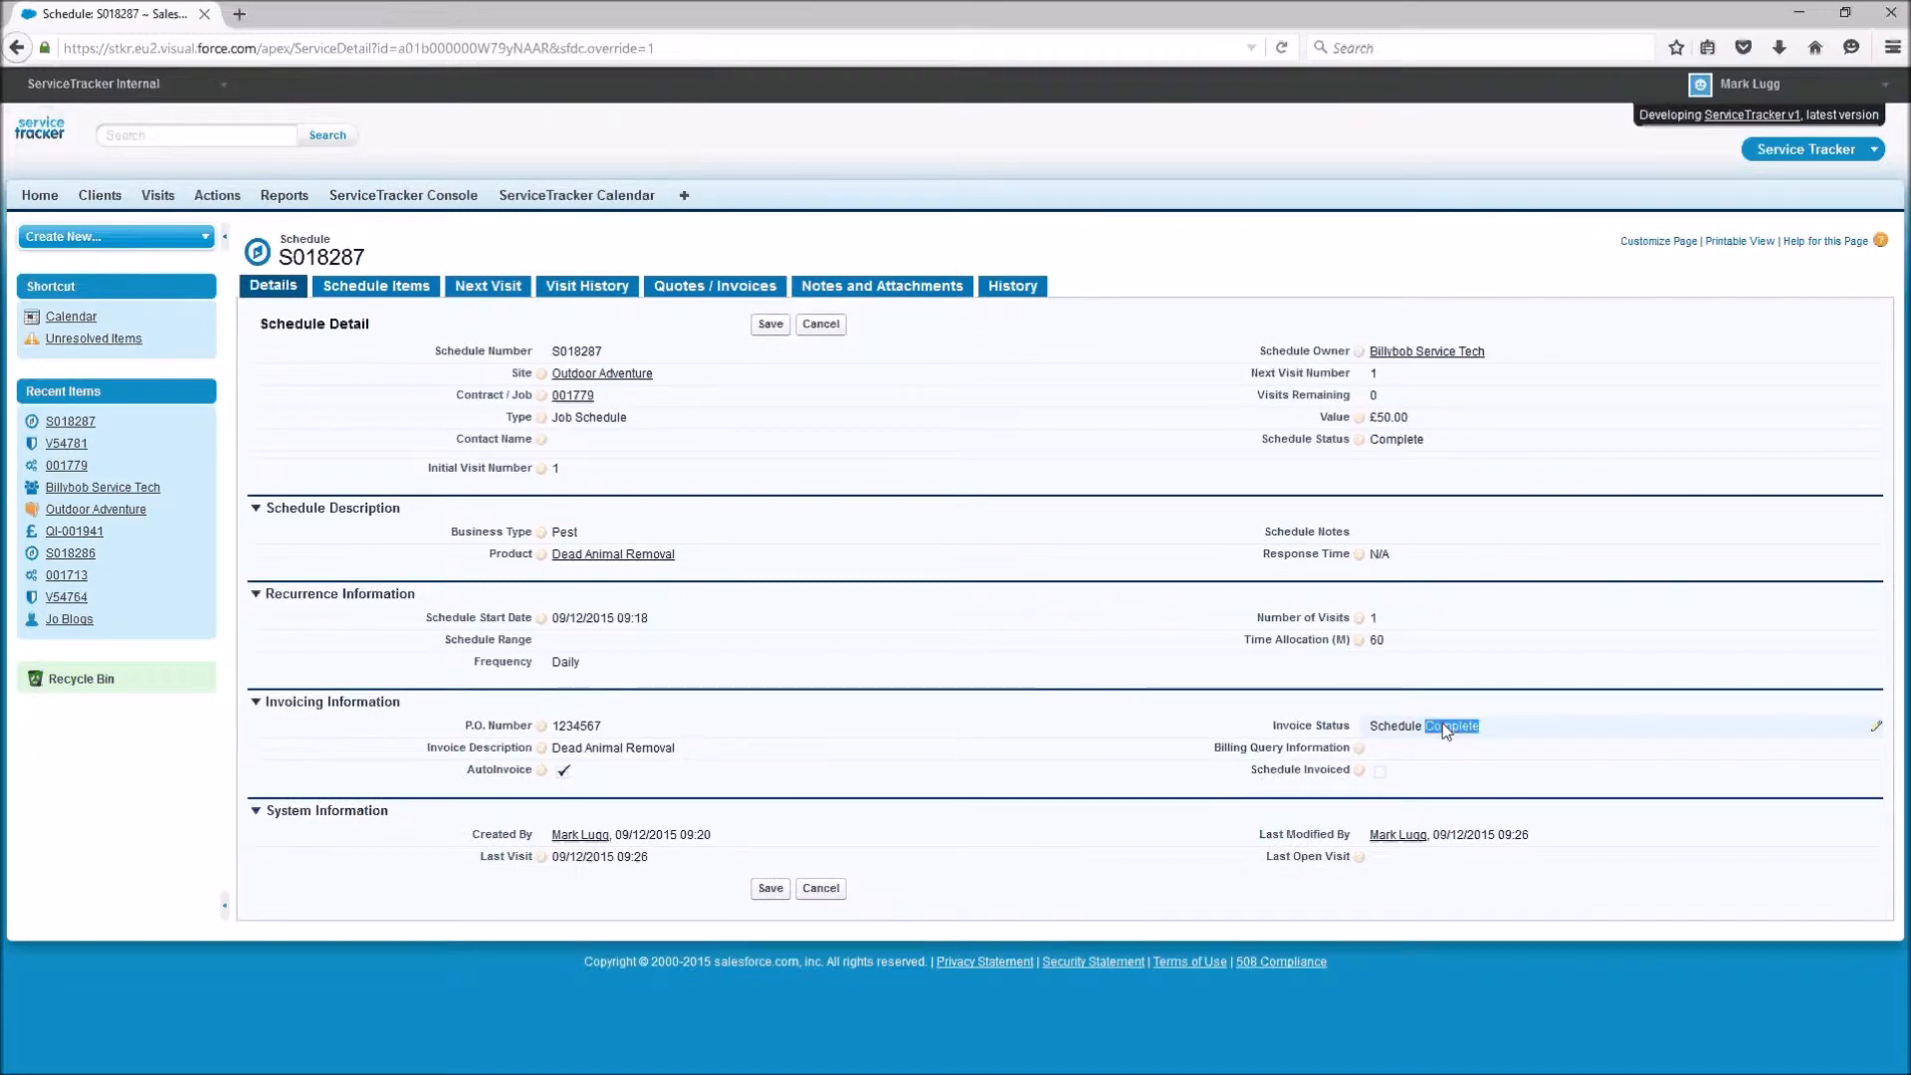
pyautogui.click(1490, 733)
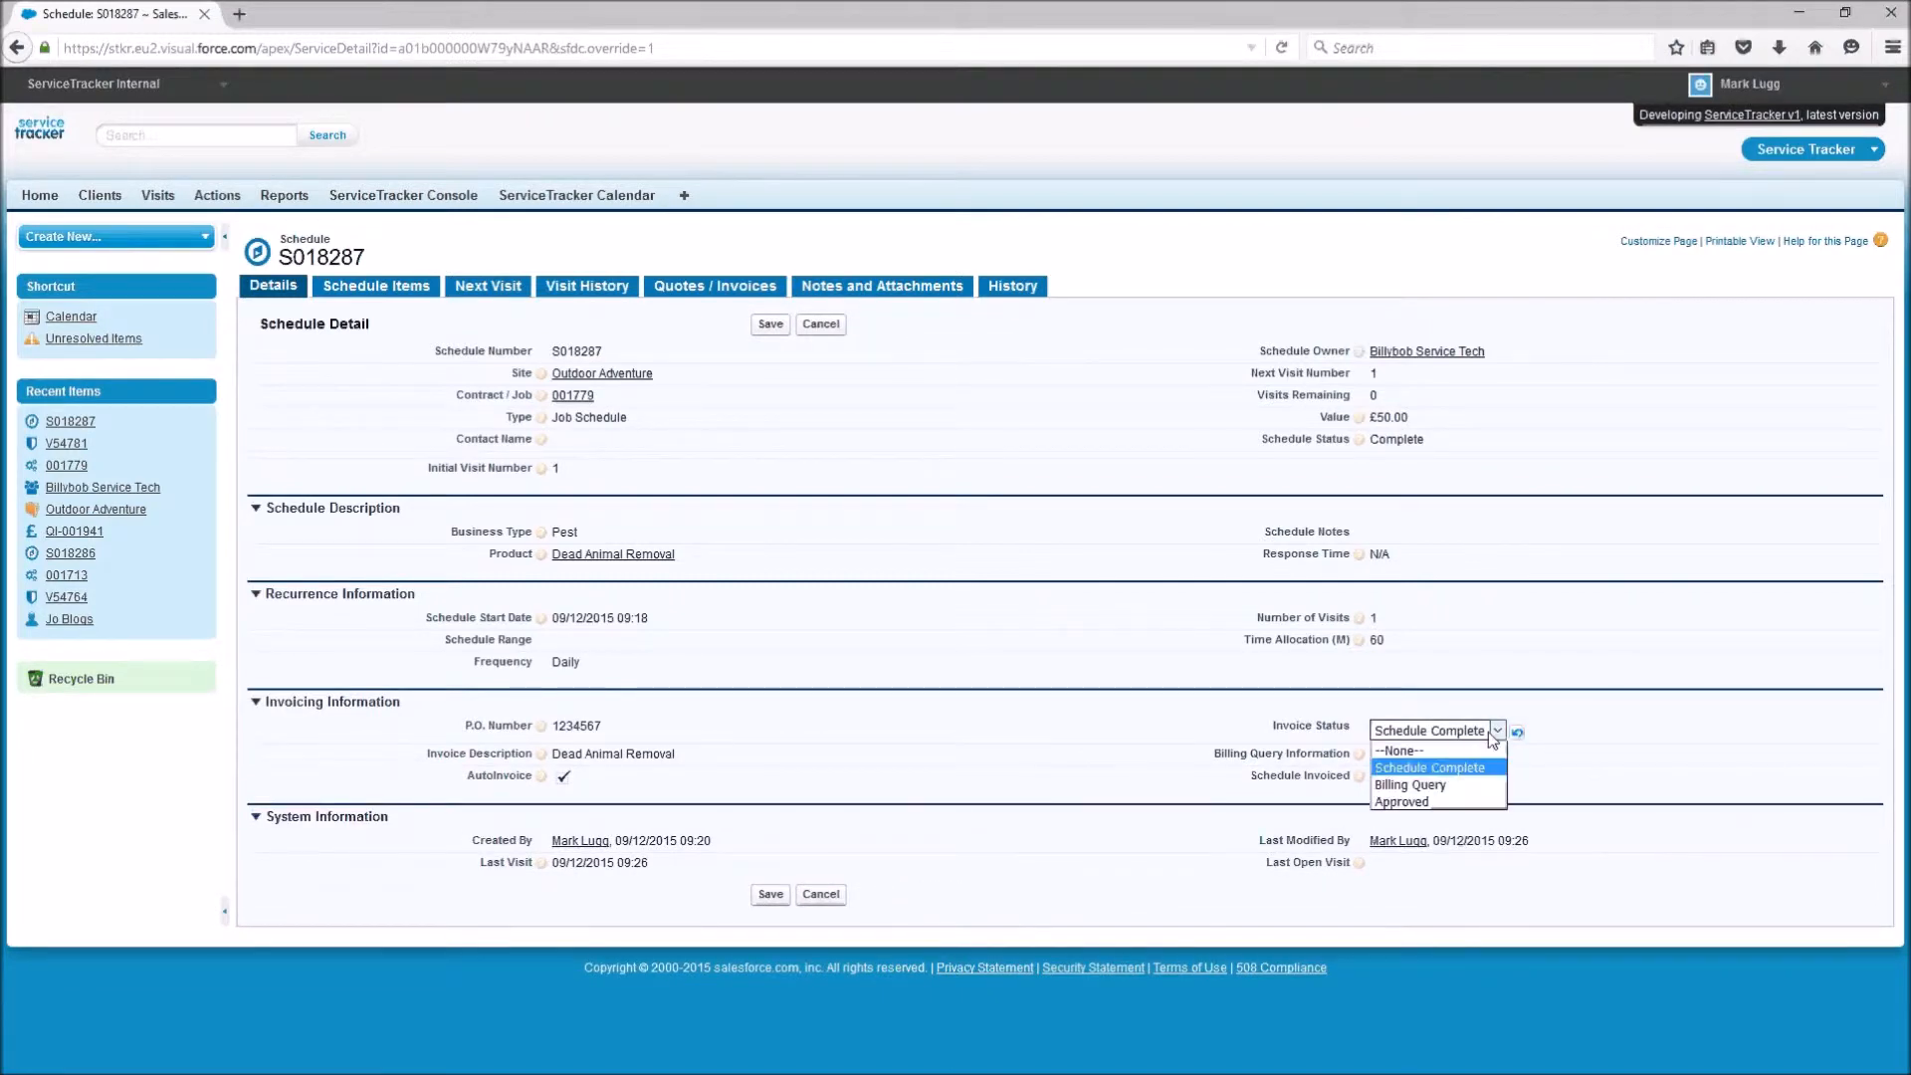
pyautogui.click(1447, 786)
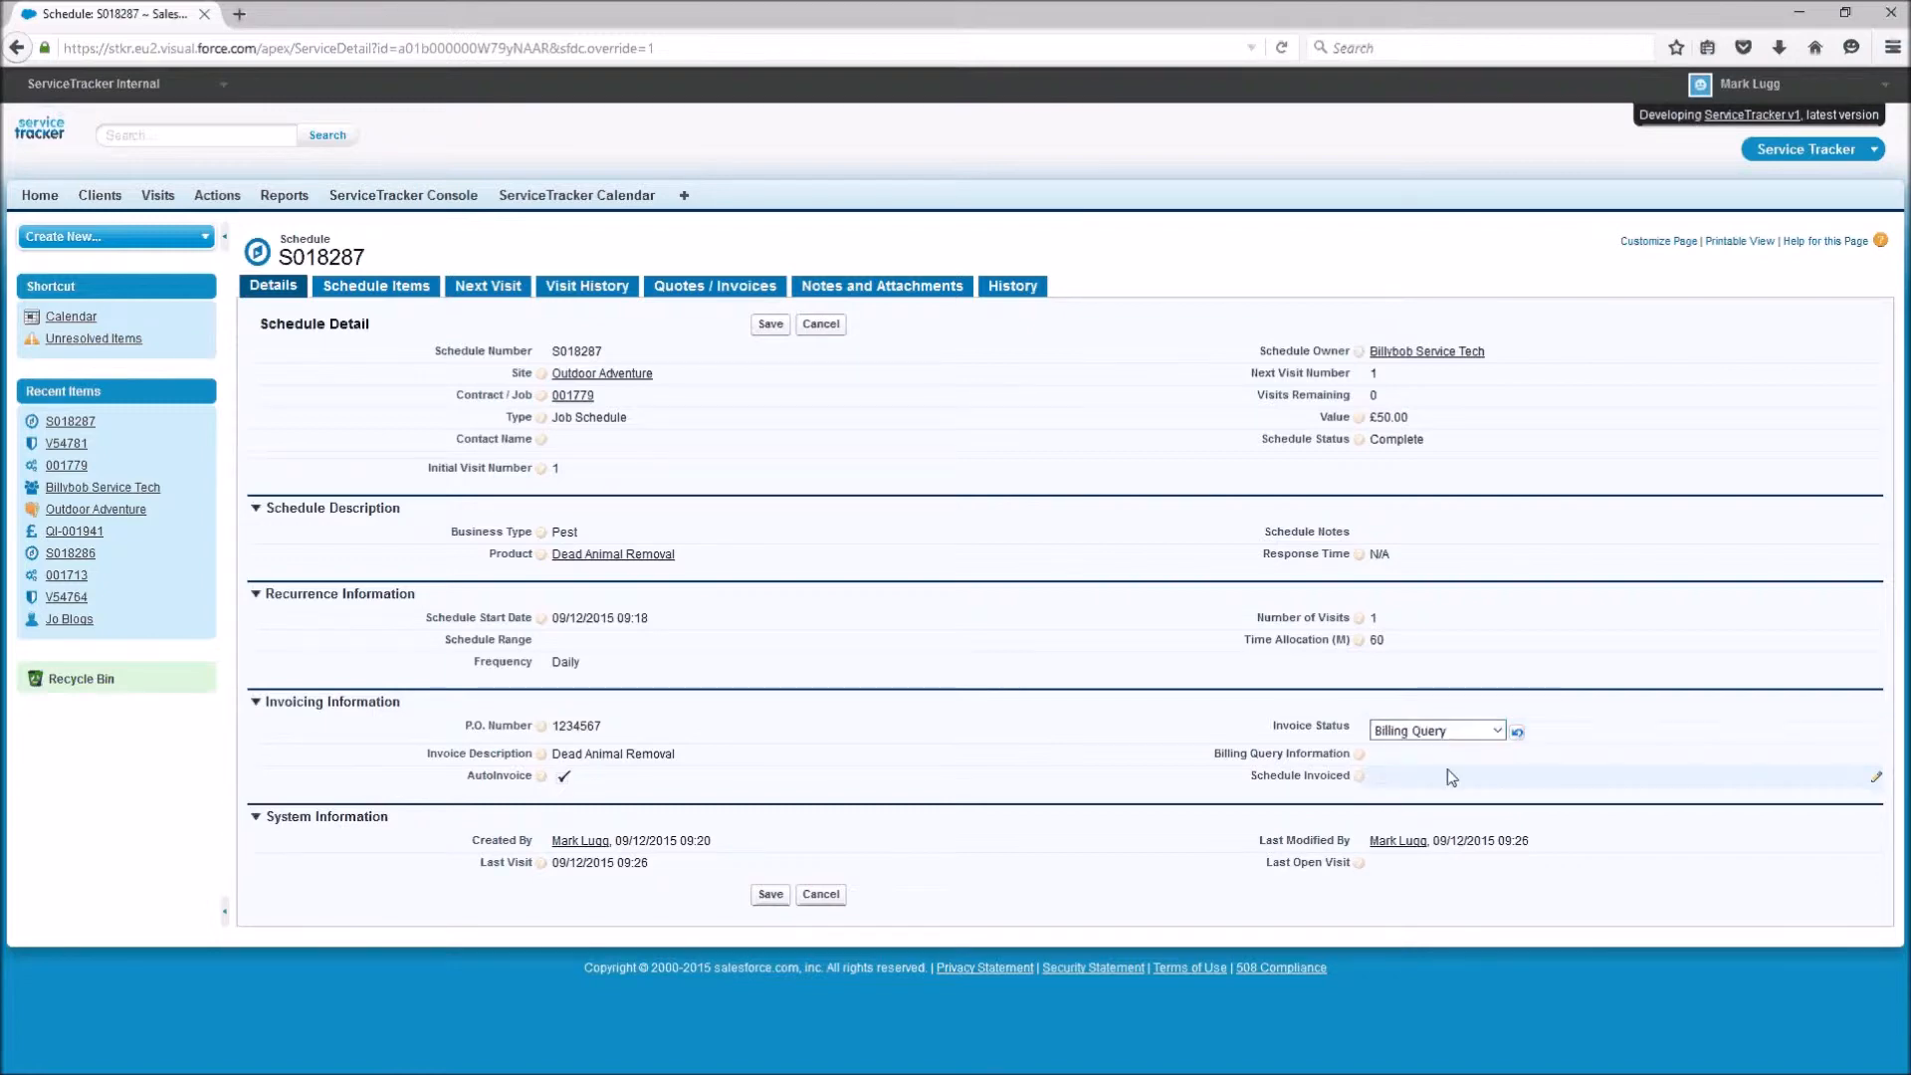
# Step: Enter "wrong address" as the schedule's Billing Query Information and save the schedule
pyautogui.doubleClick(1390, 764)
pyautogui.write('R')
pyautogui.press('BackSpace')
pyautogui.write('wr')
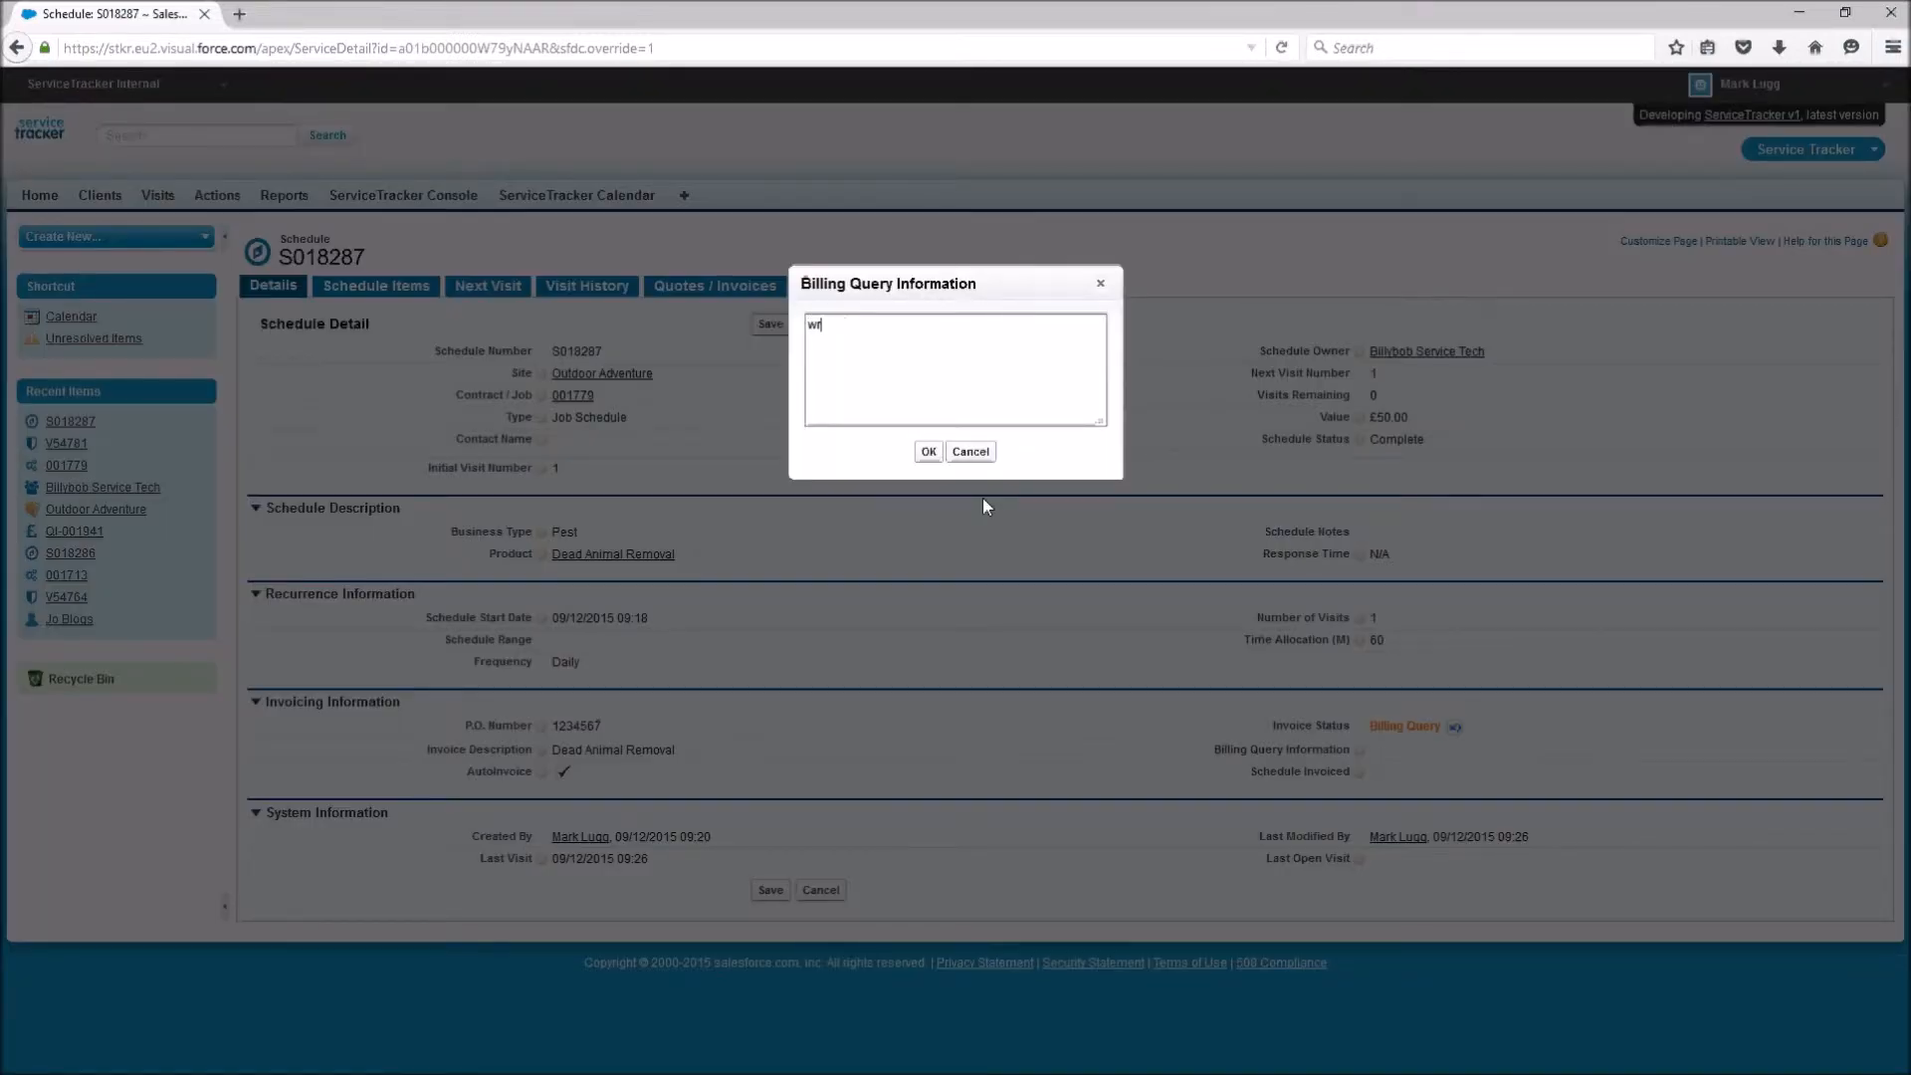
pyautogui.write('ong address')
pyautogui.click(928, 451)
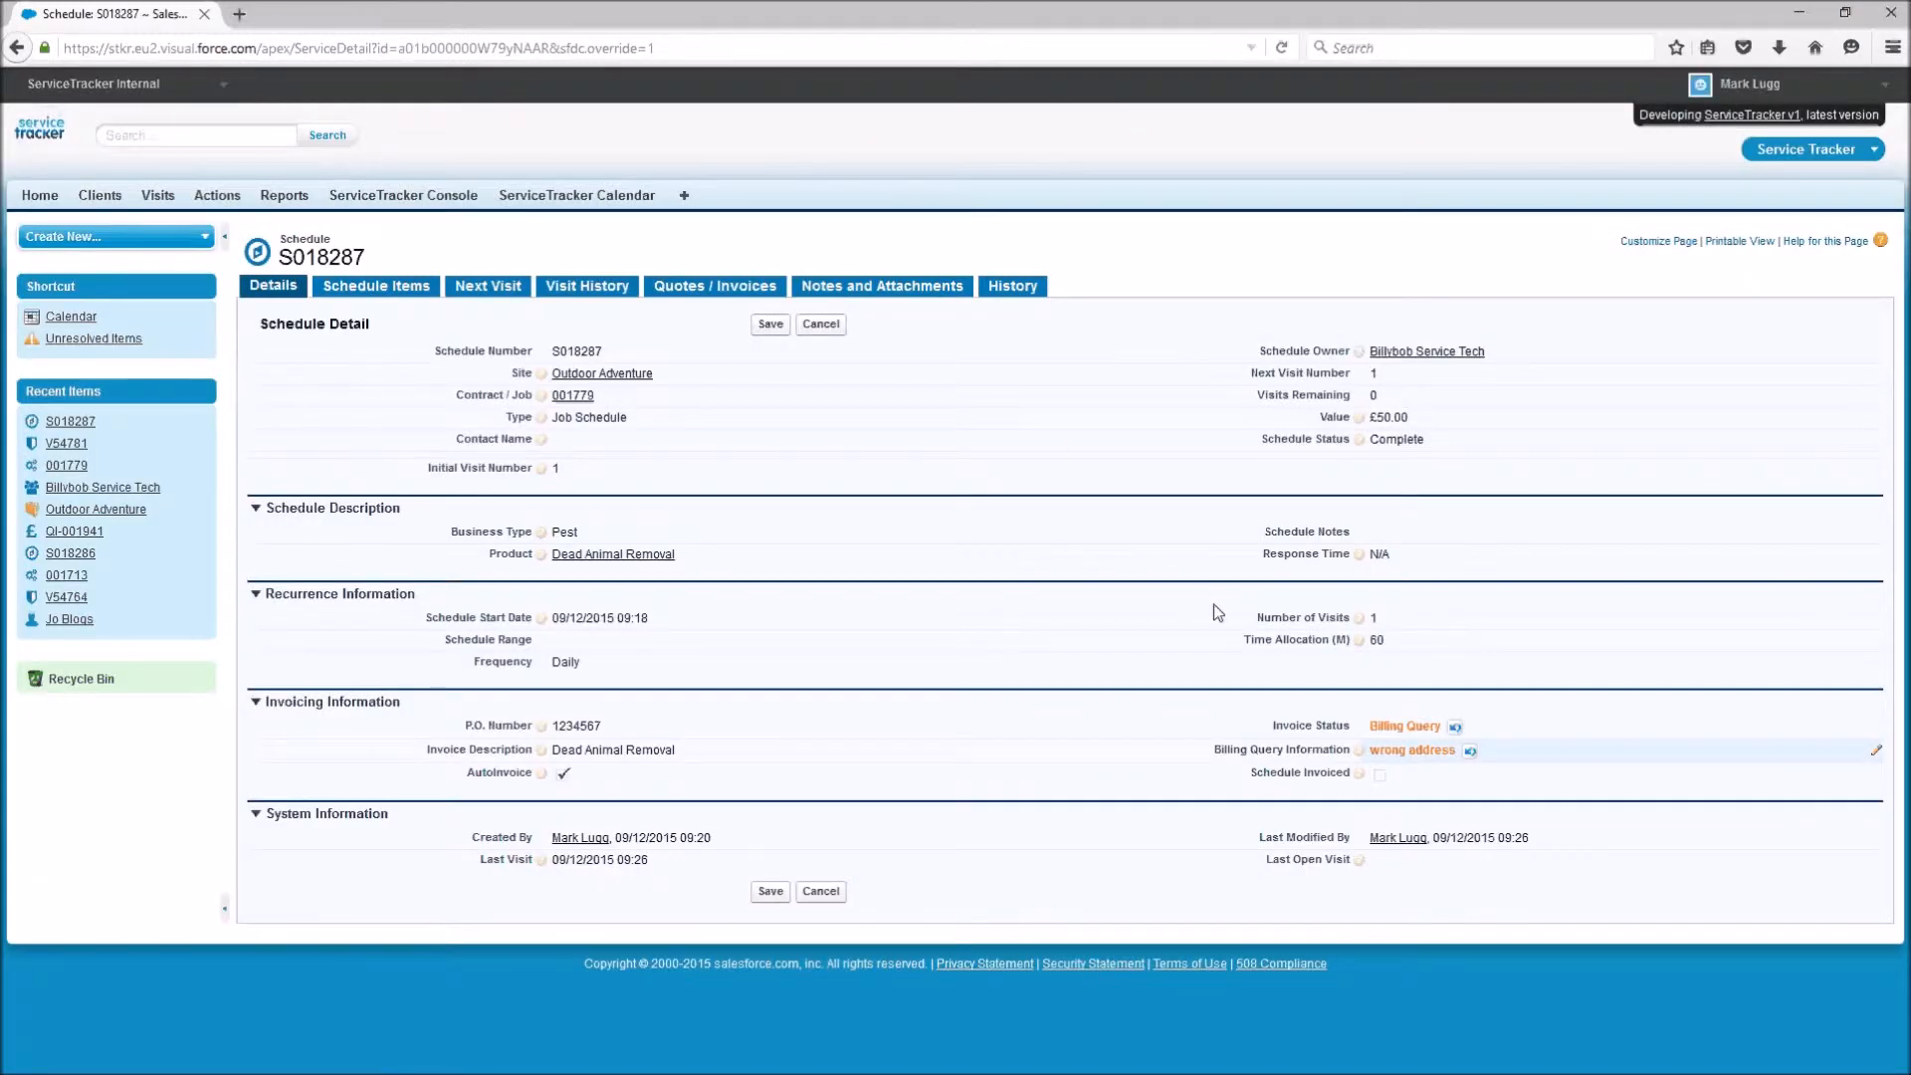
pyautogui.click(771, 323)
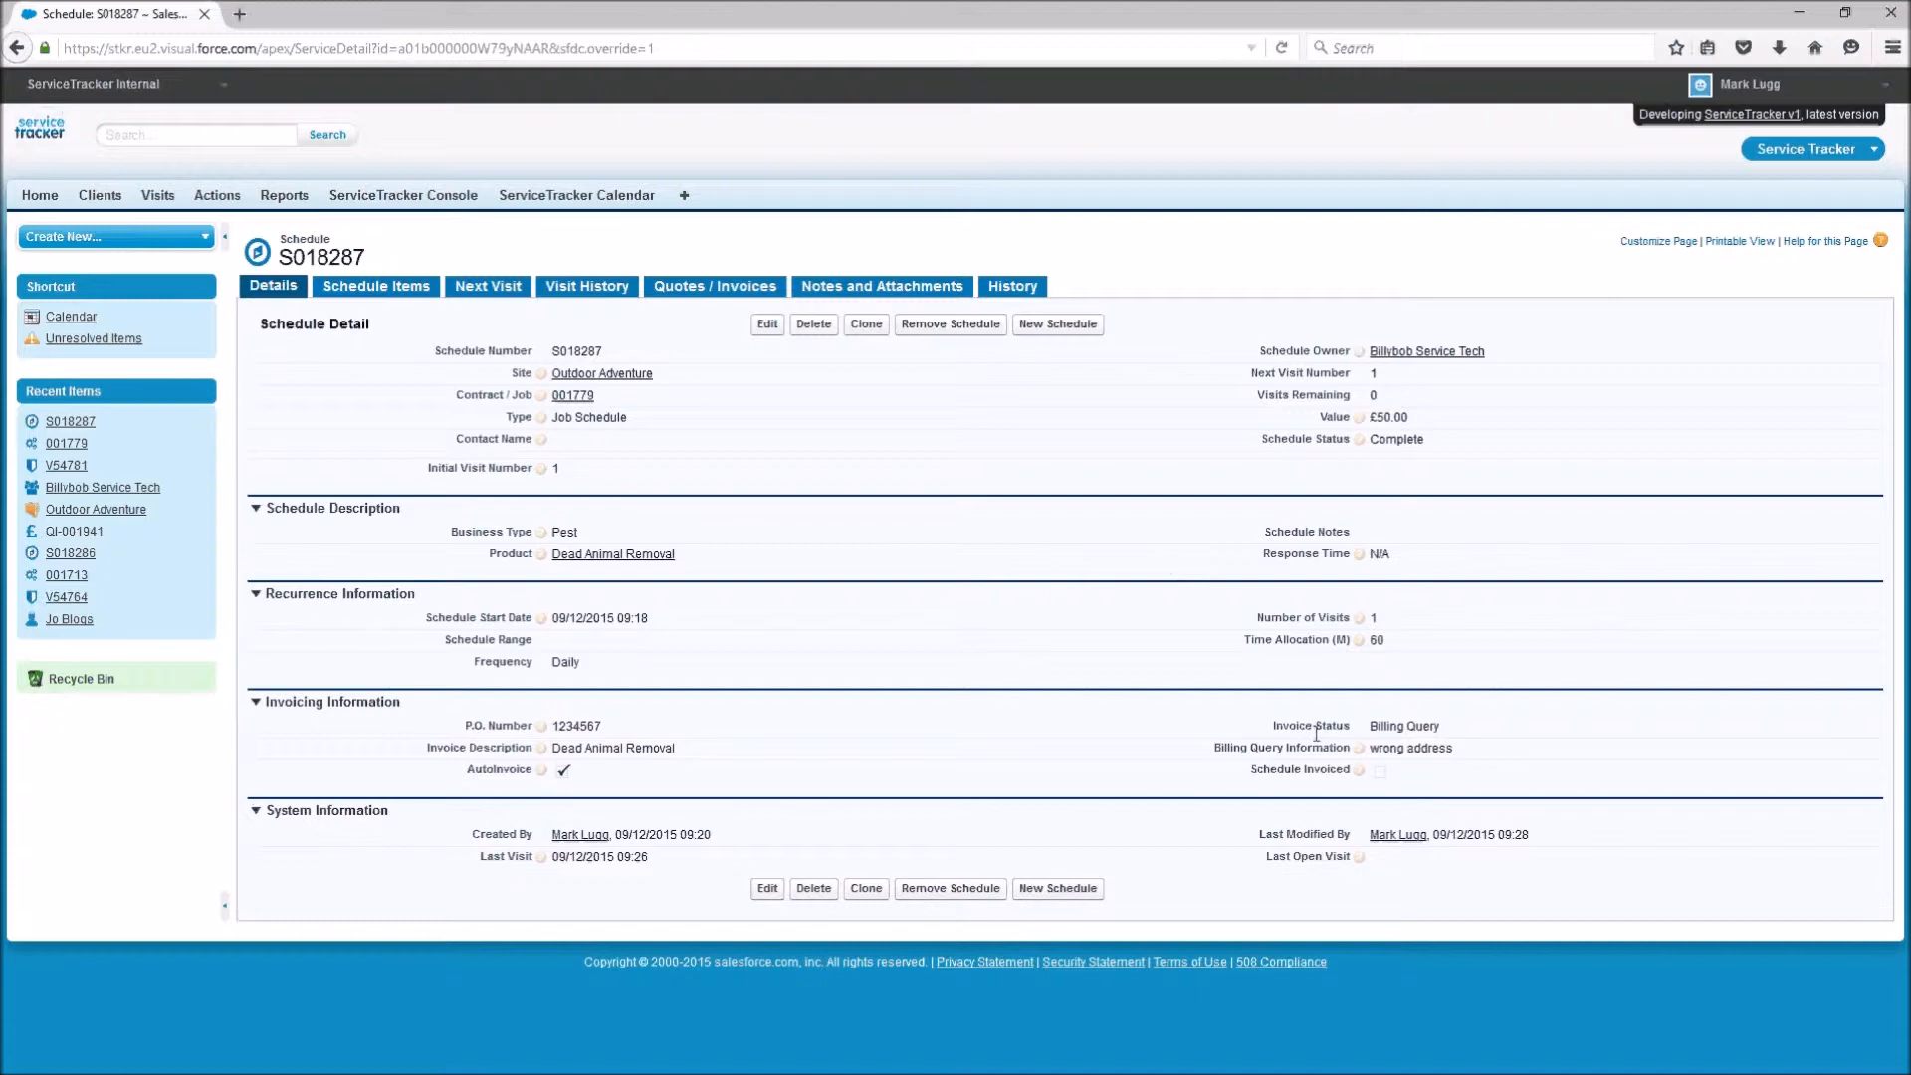
# Step: Set the schedule's Invoice Status to Approved and save the schedule
pyautogui.doubleClick(1394, 734)
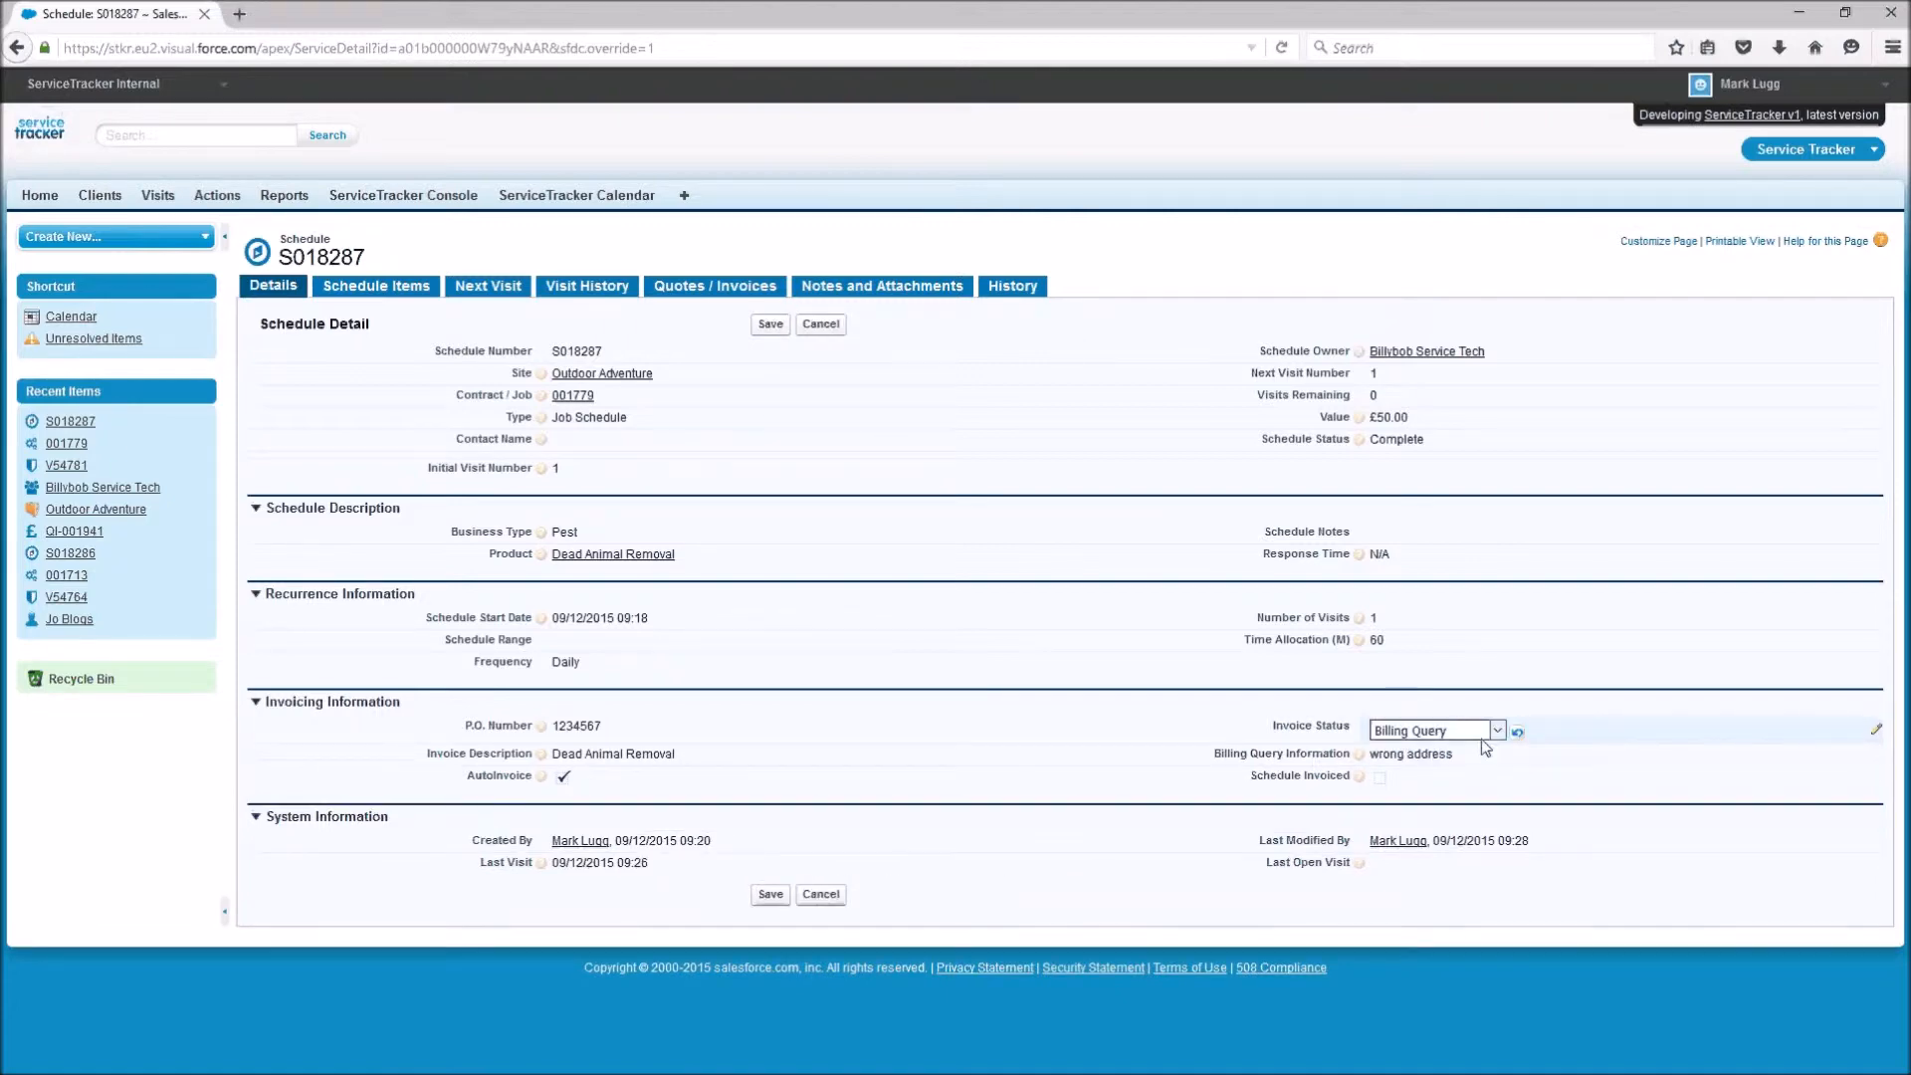
pyautogui.click(1481, 735)
pyautogui.click(1452, 802)
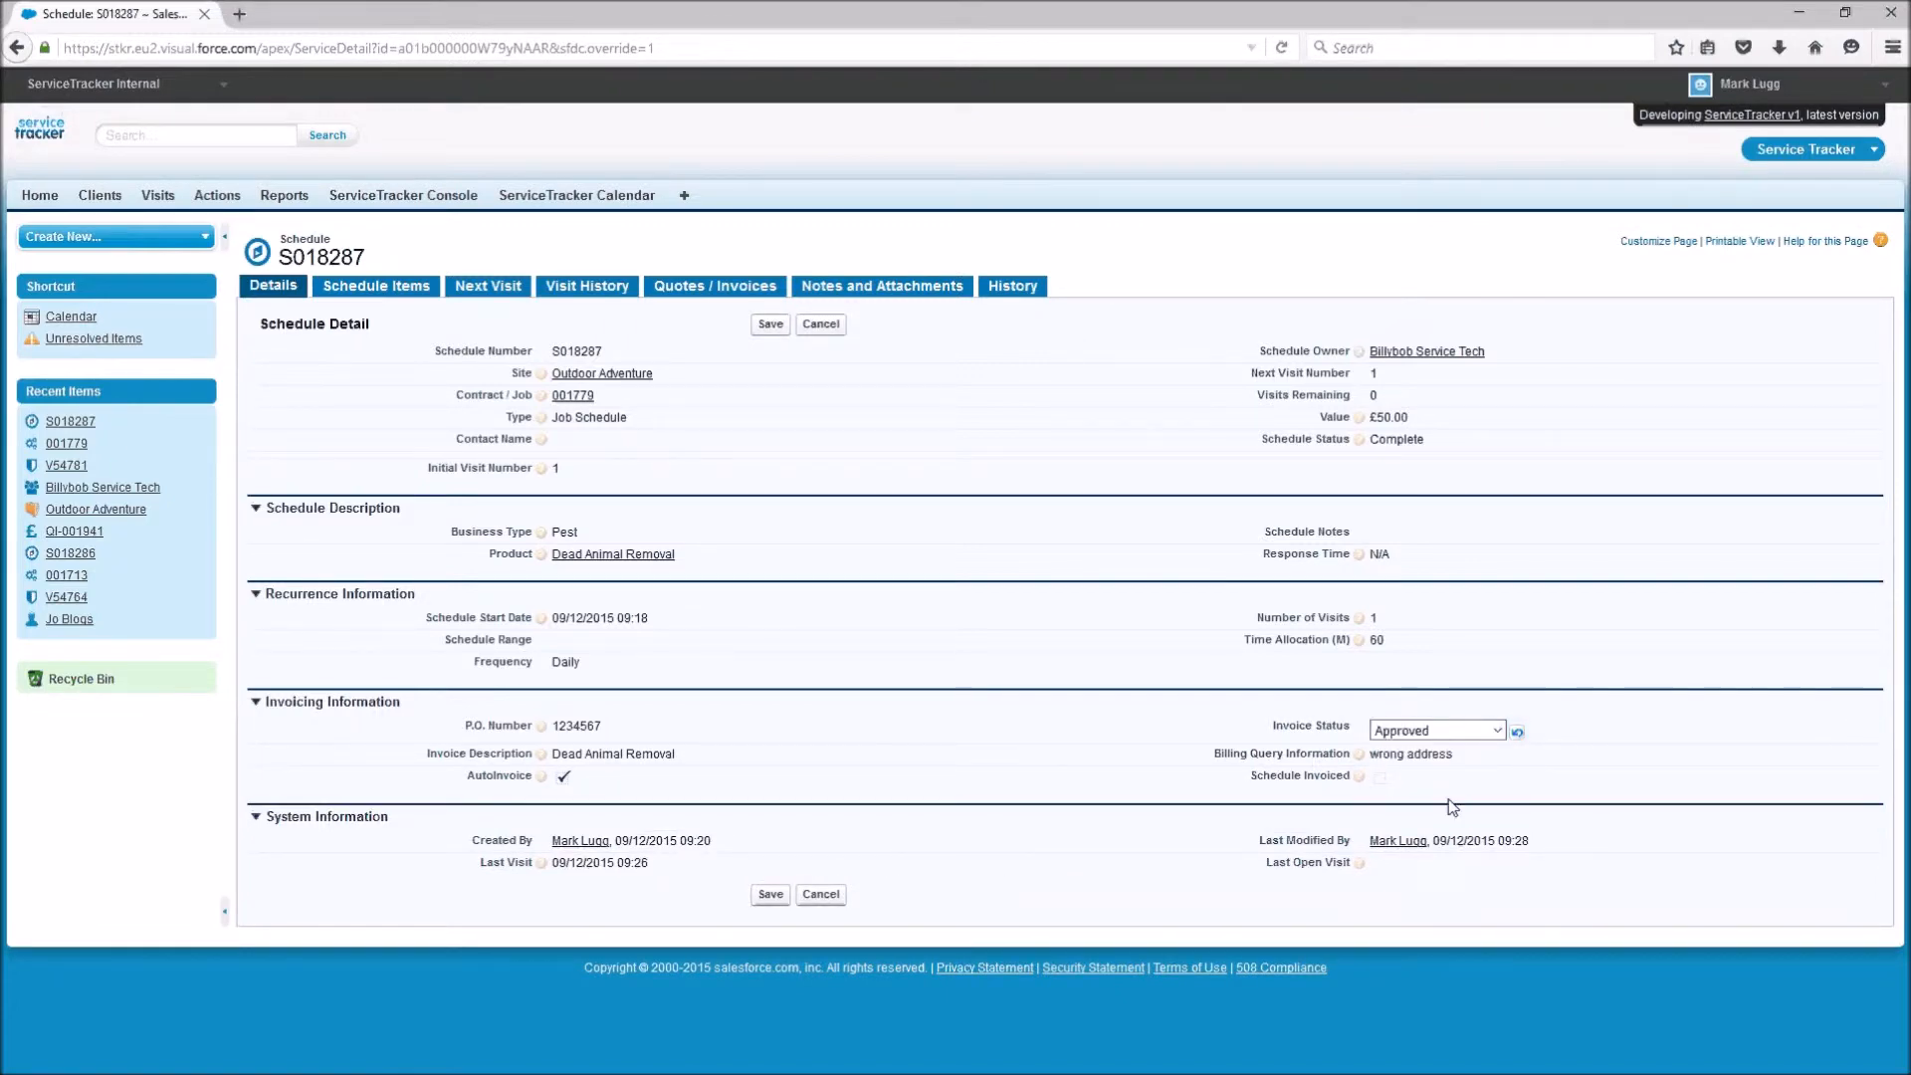
pyautogui.click(770, 324)
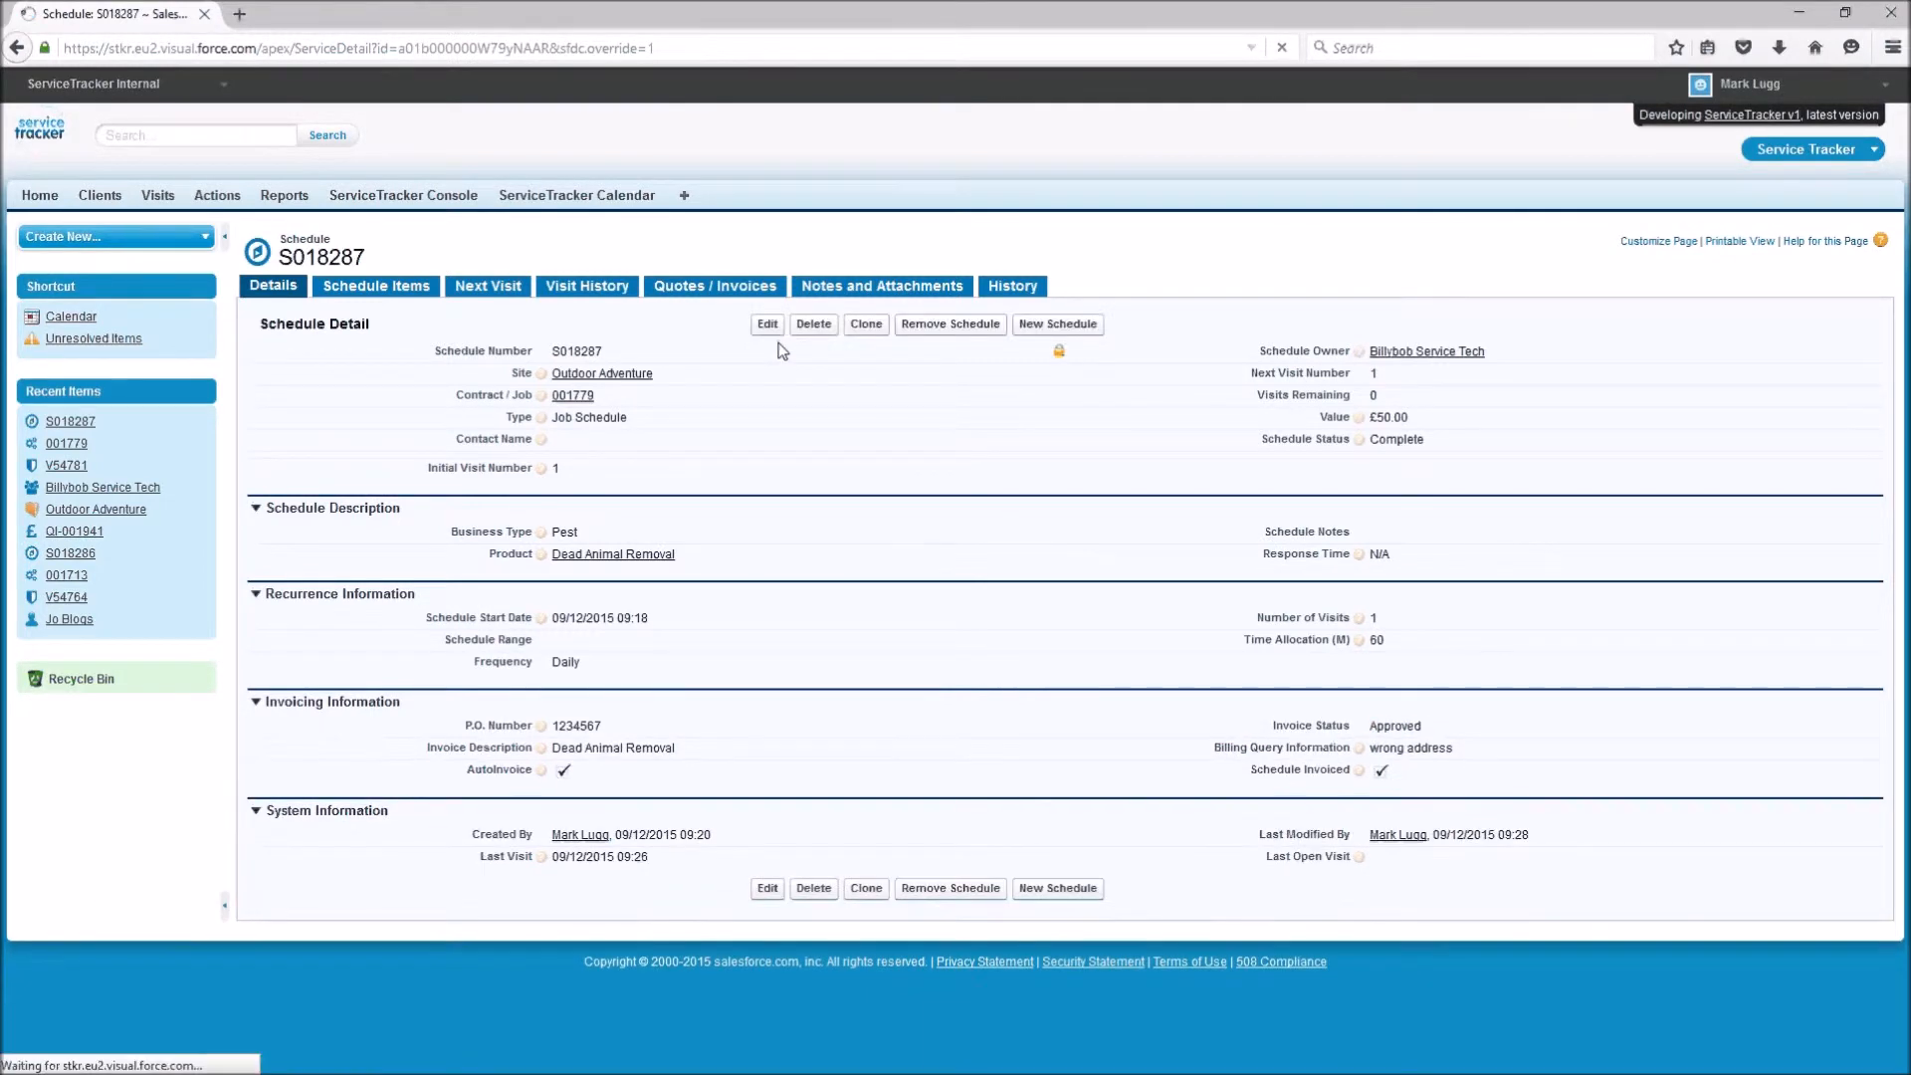
# Step: Open the Outdoor Adventure invoice from the schedule's quotes and invoices, and generate its printable PDF
pyautogui.click(715, 289)
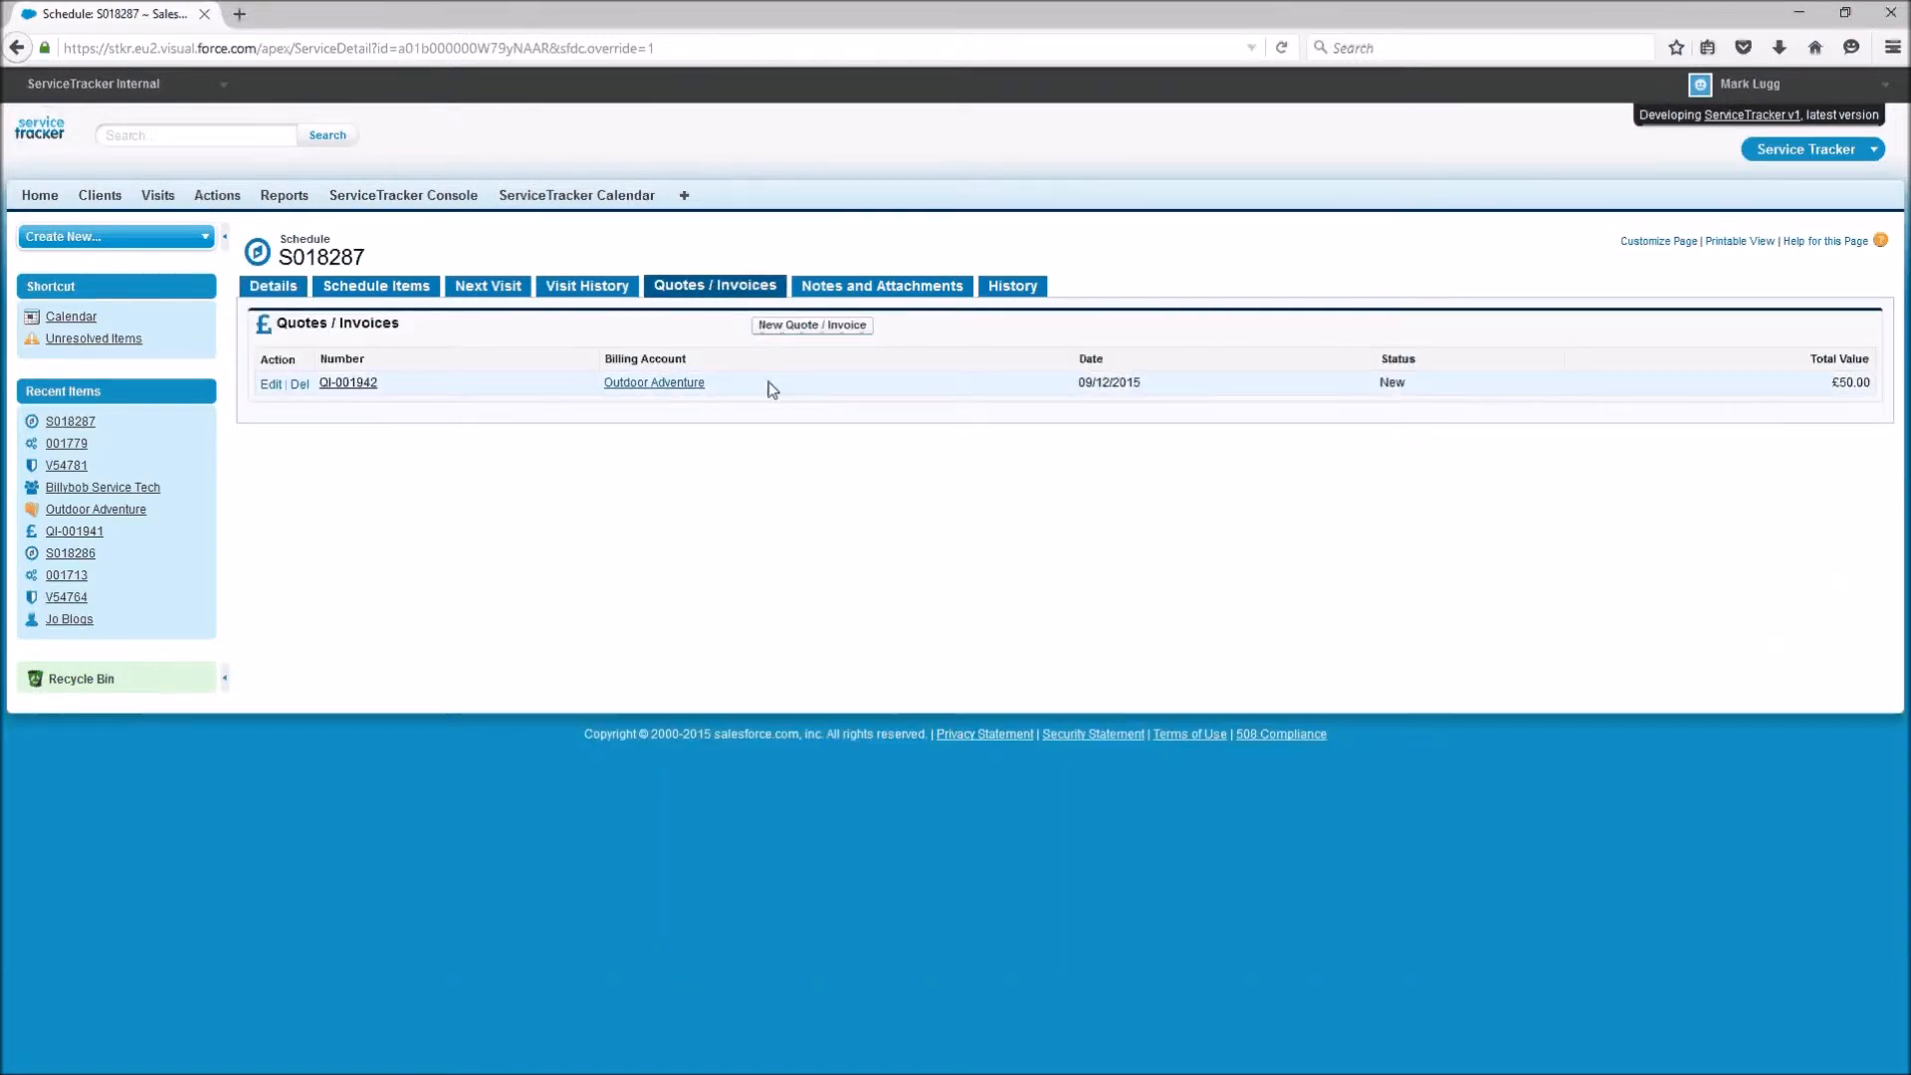
pyautogui.click(358, 388)
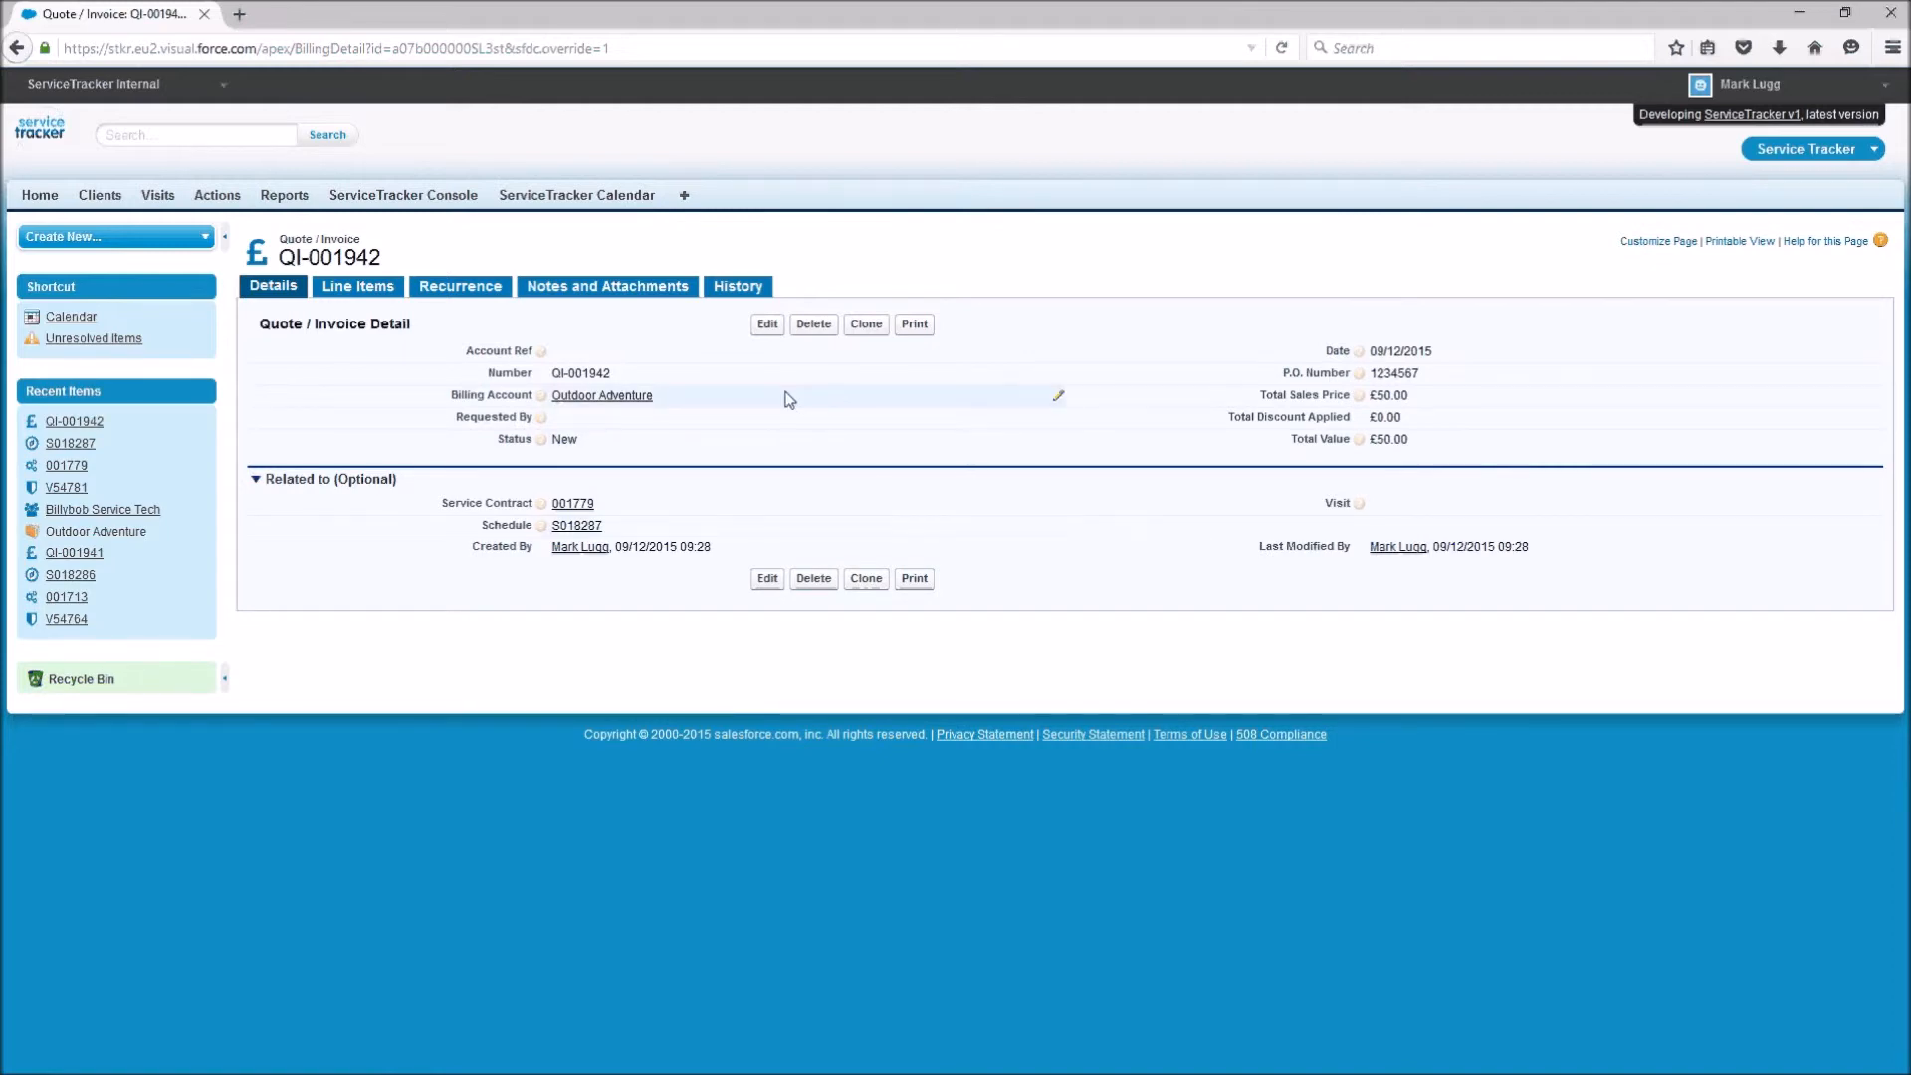
pyautogui.click(908, 339)
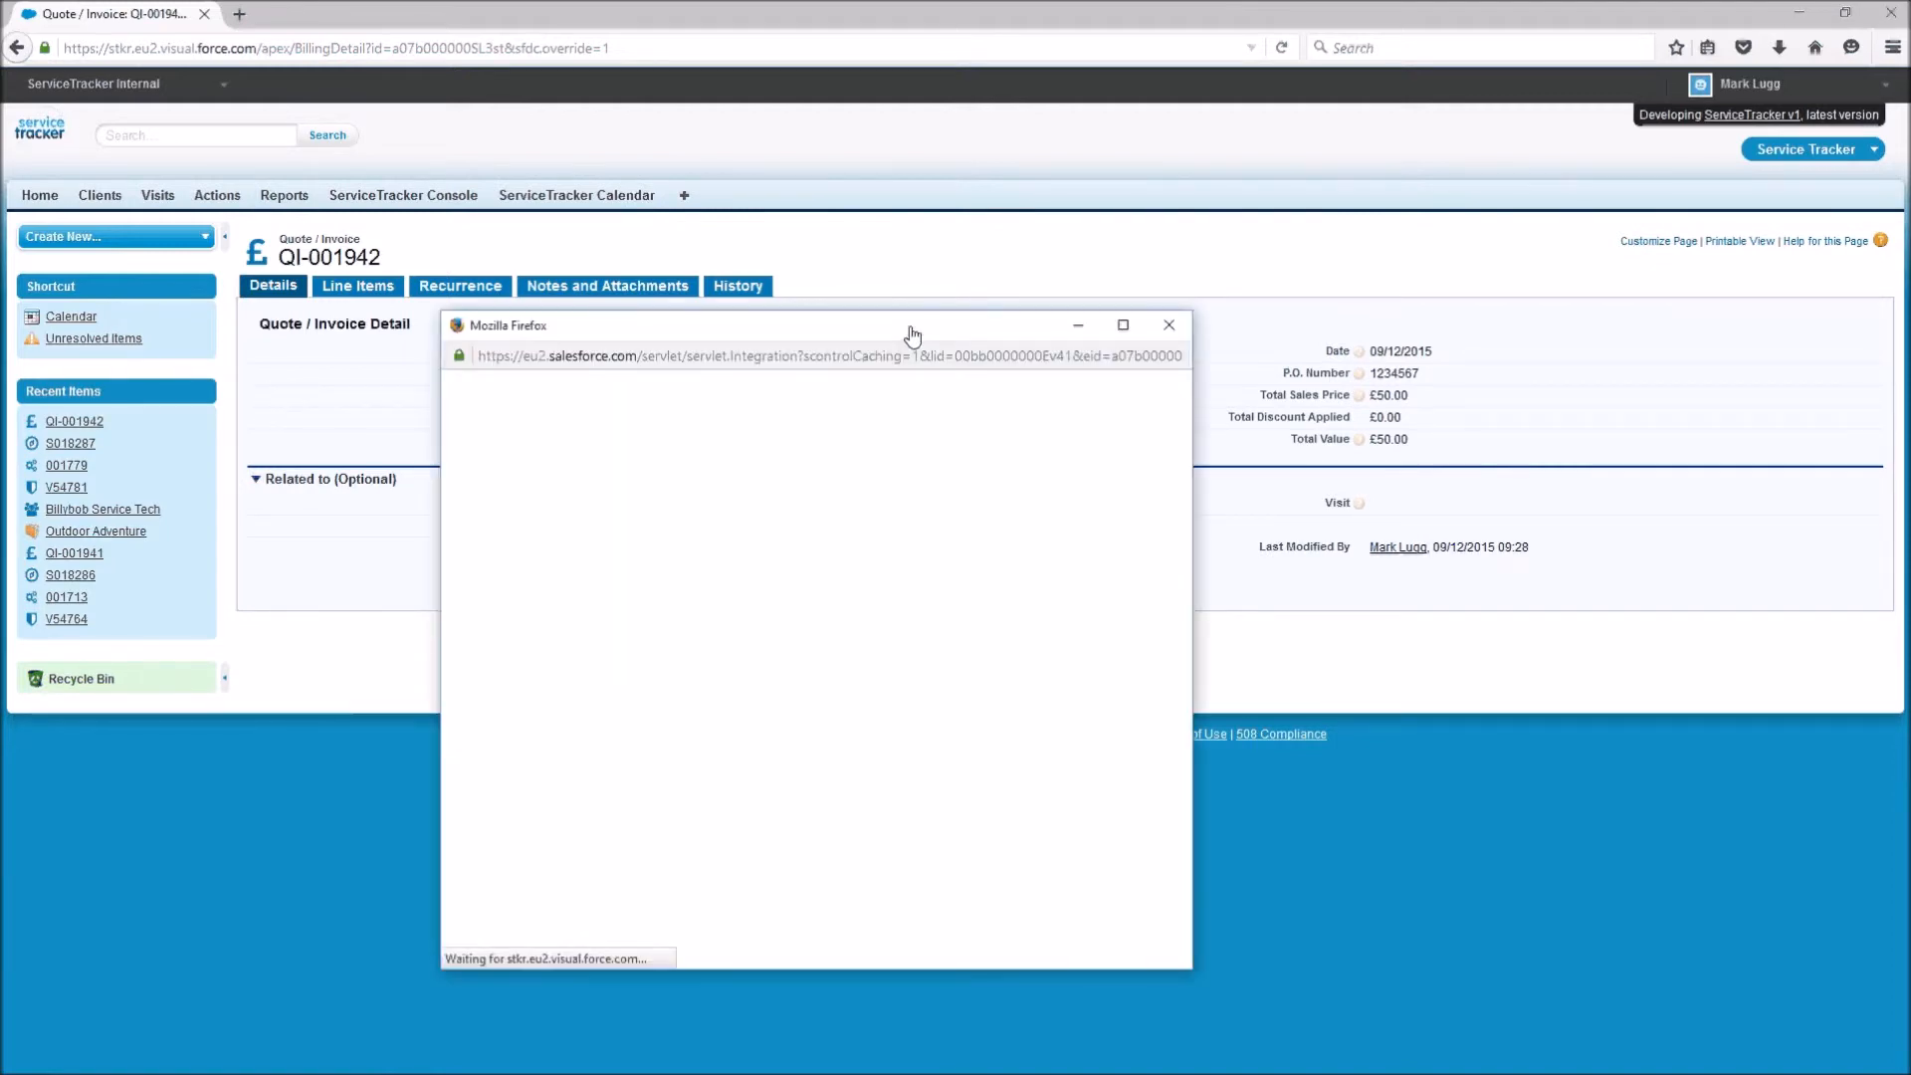
pyautogui.click(1387, 979)
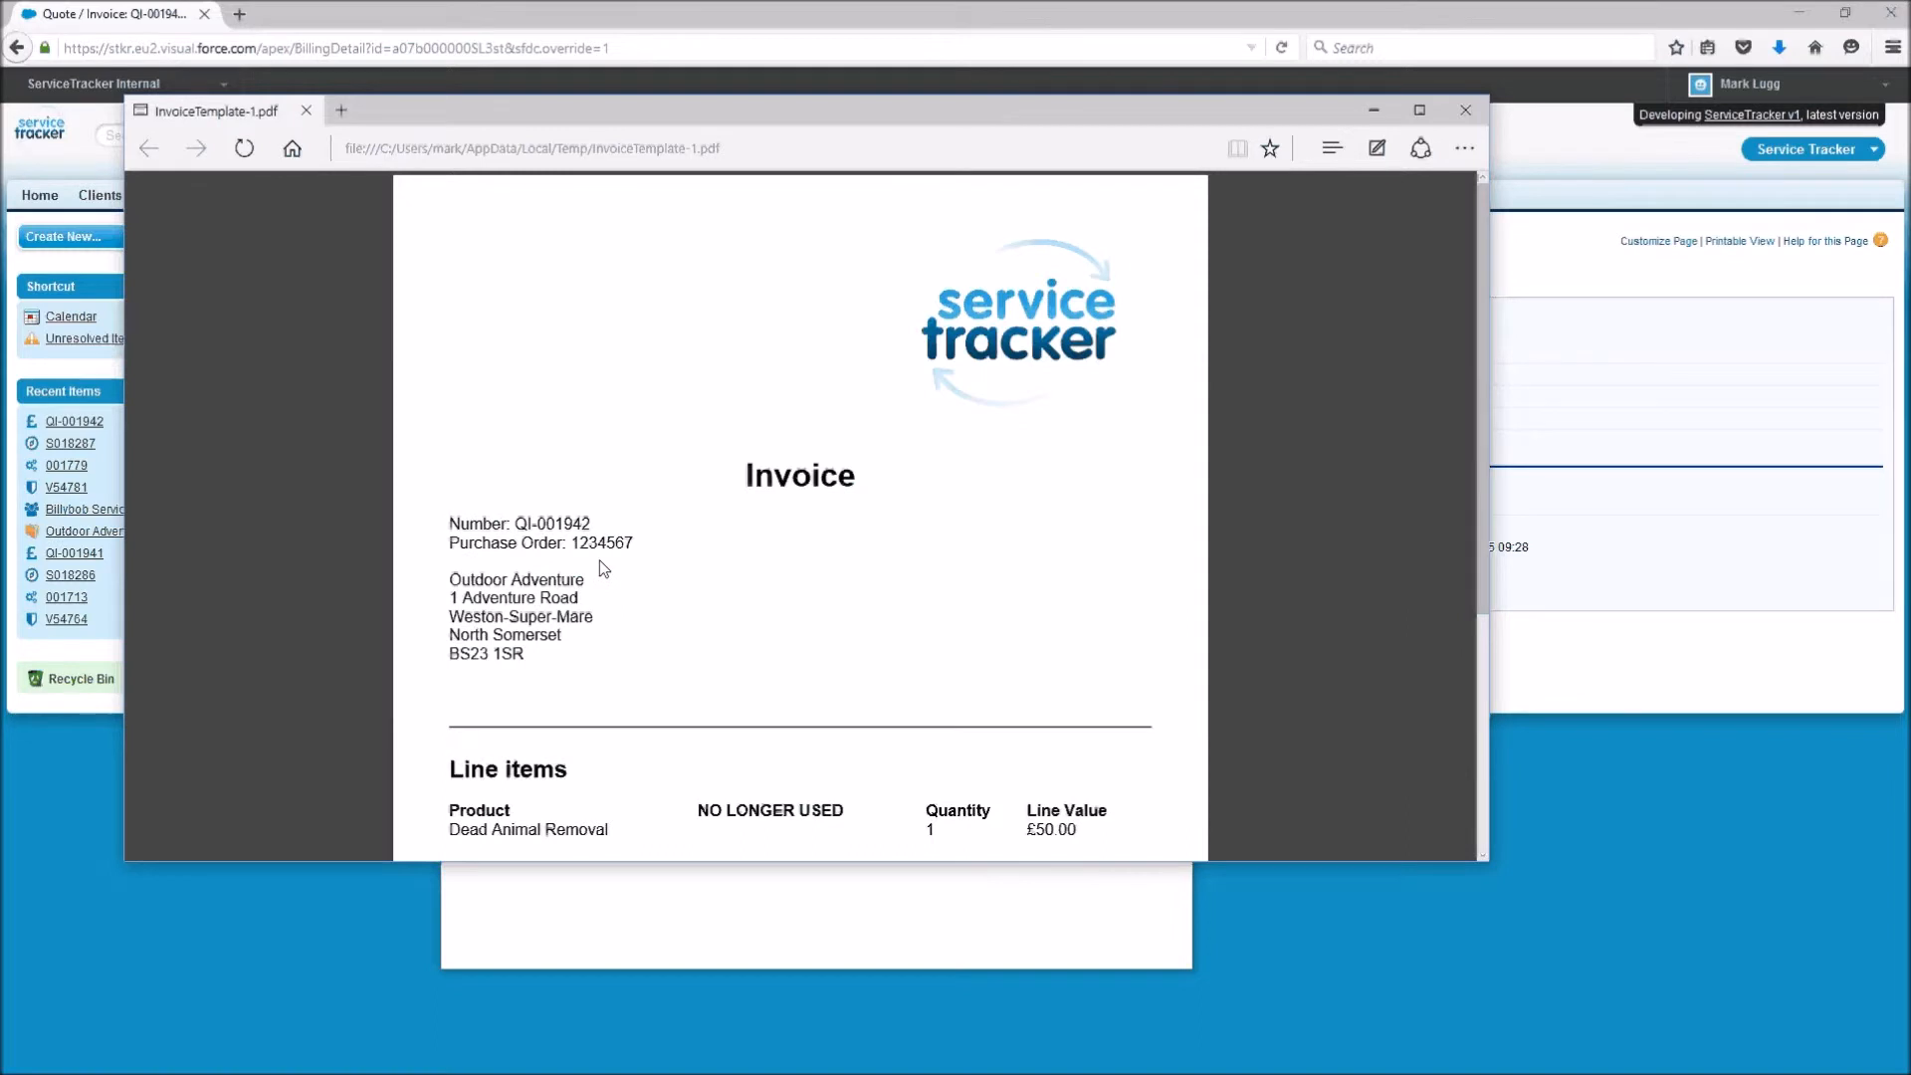
# Step: Review the invoice PDF's client details and Dead Animal Removal line, close it, and check the invoice record's line items
pyautogui.scroll(-1, 537, 742)
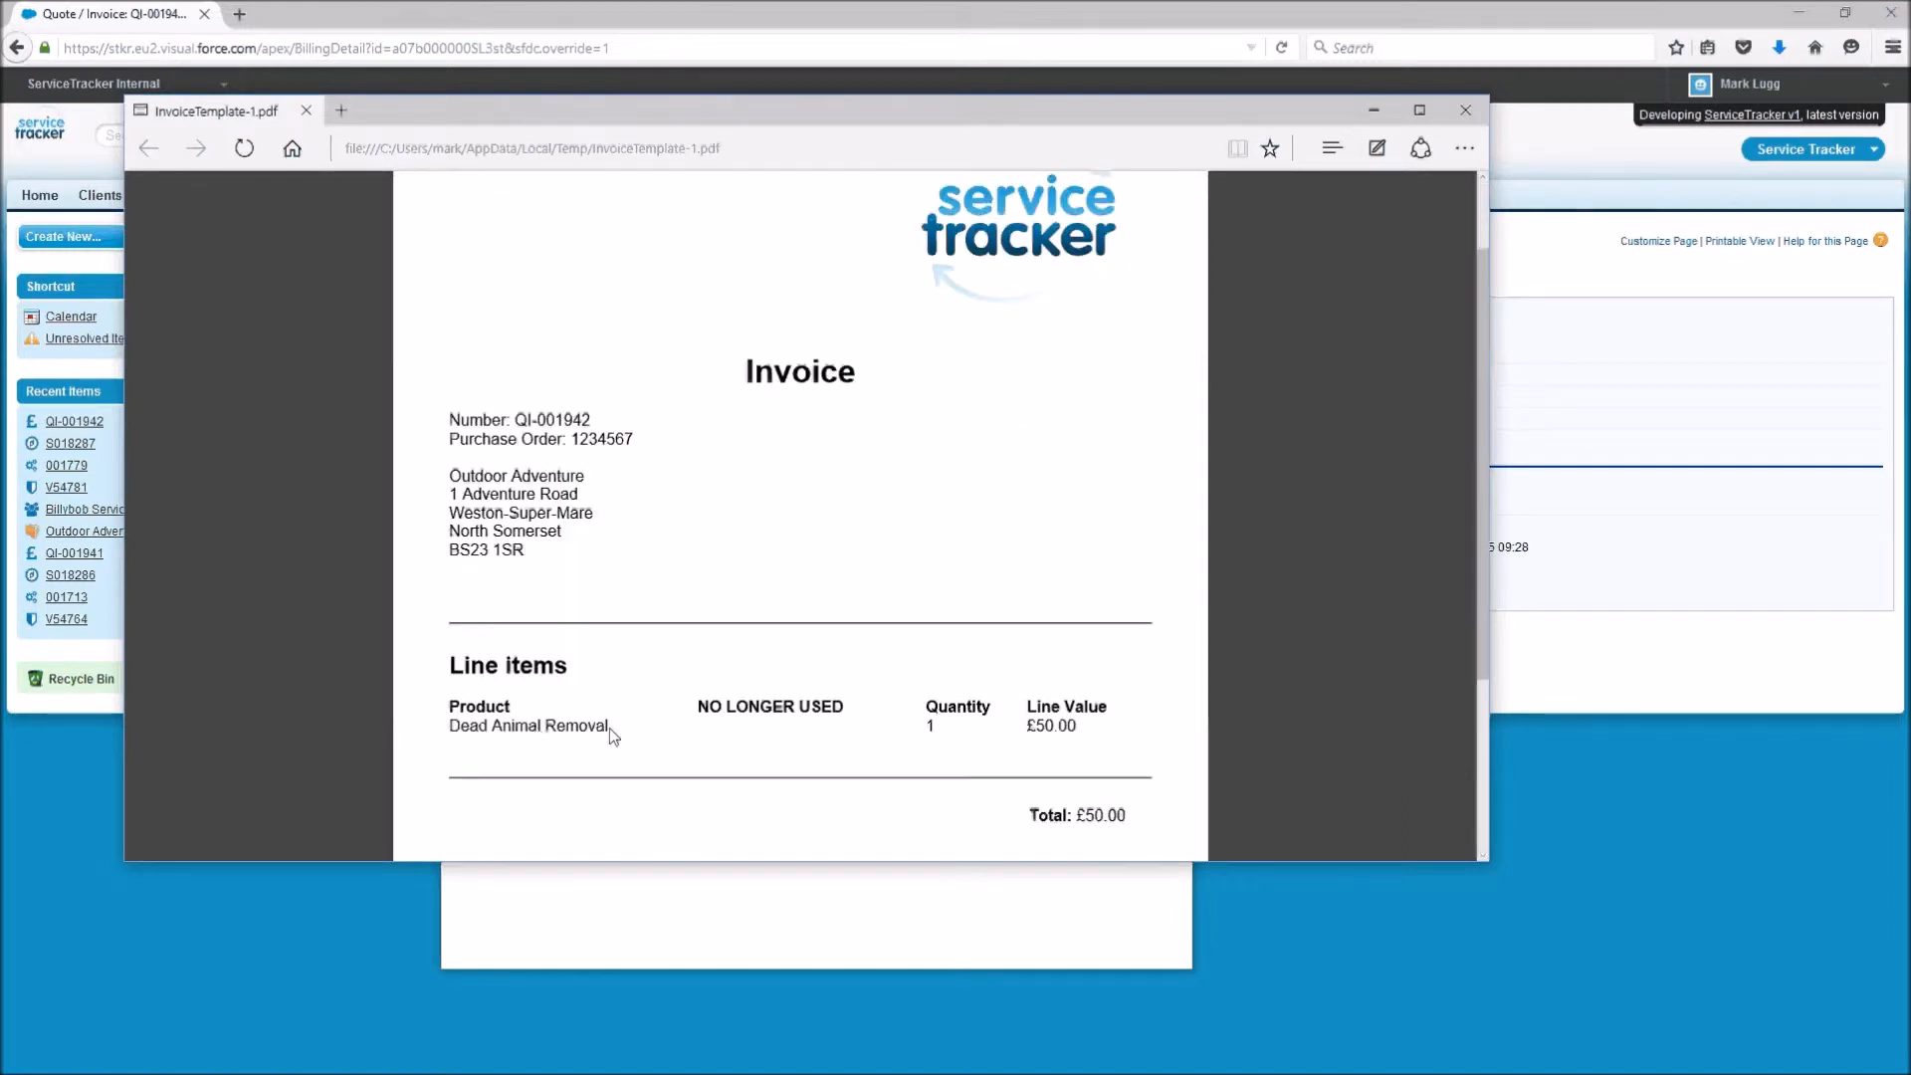
pyautogui.moveTo(615, 727); pyautogui.dragTo(463, 733)
pyautogui.scroll(-3, 836, 633)
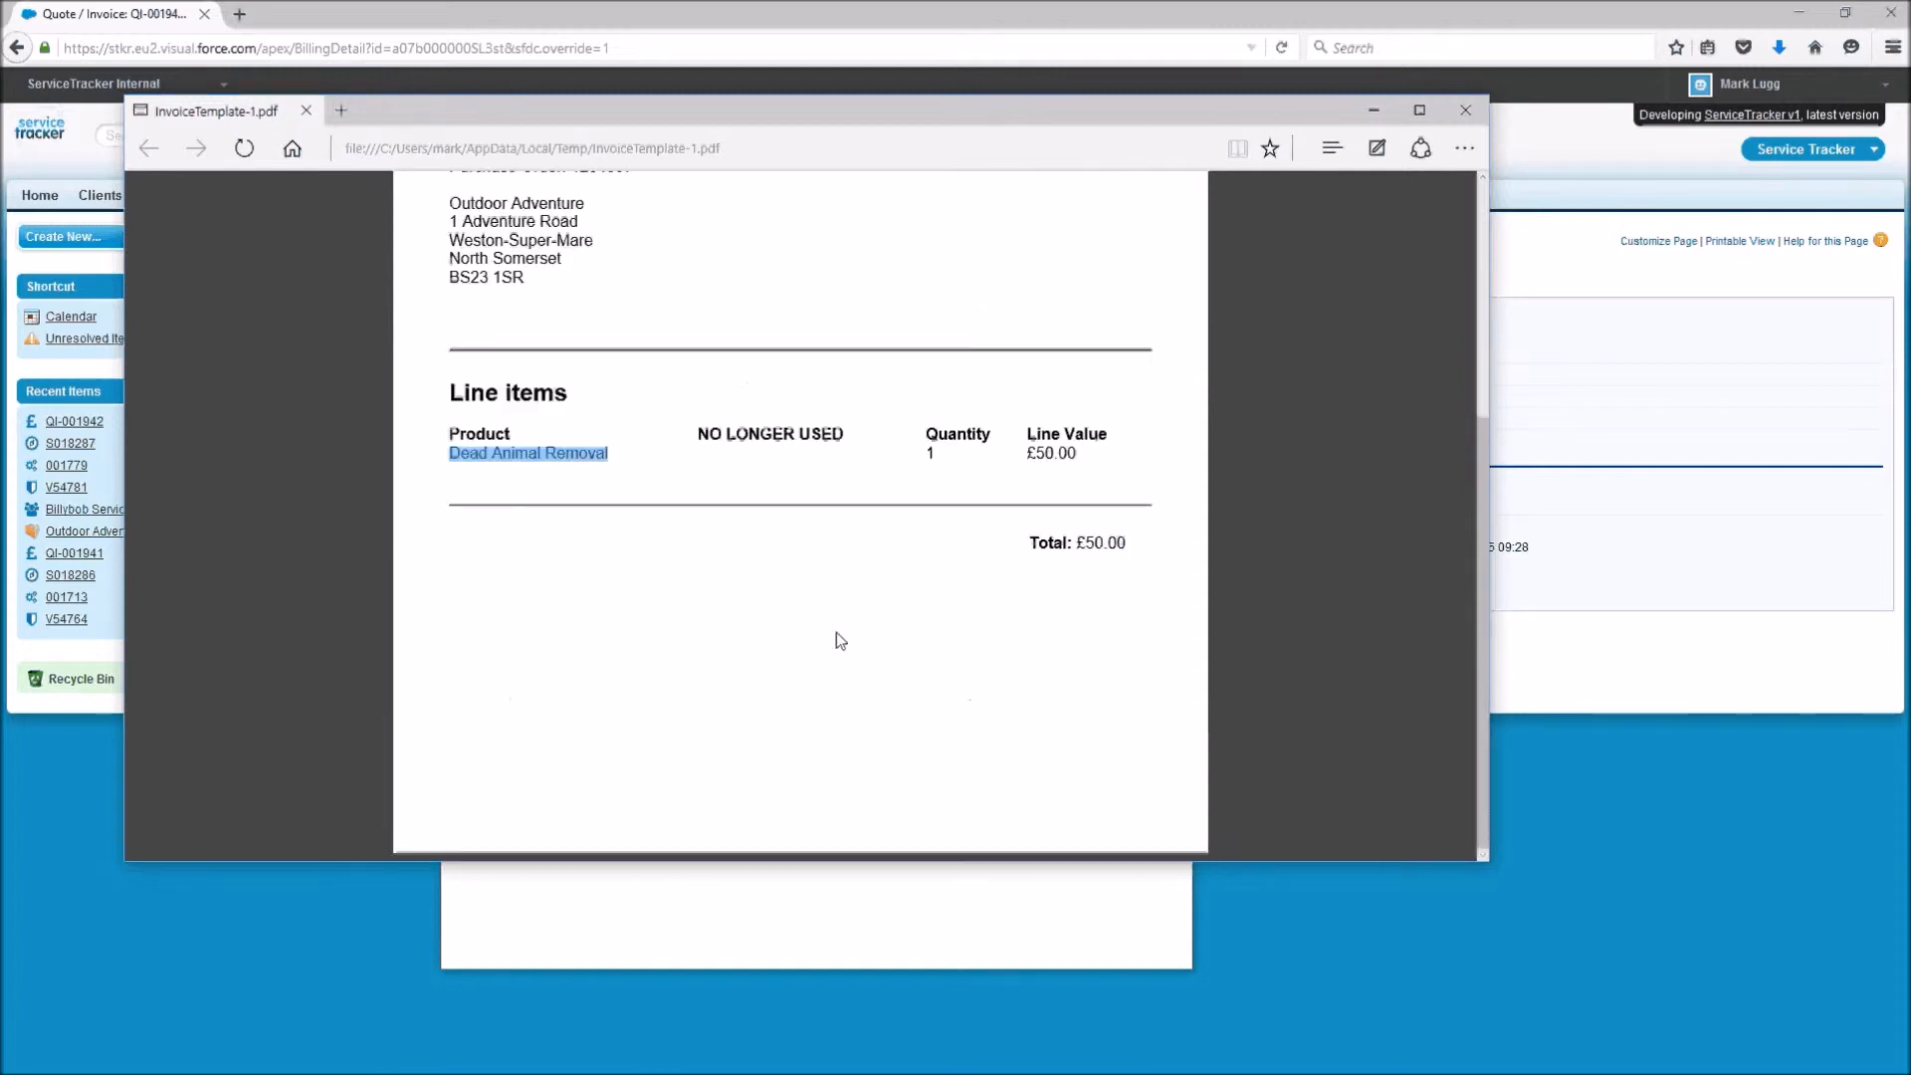
pyautogui.scroll(4, 836, 631)
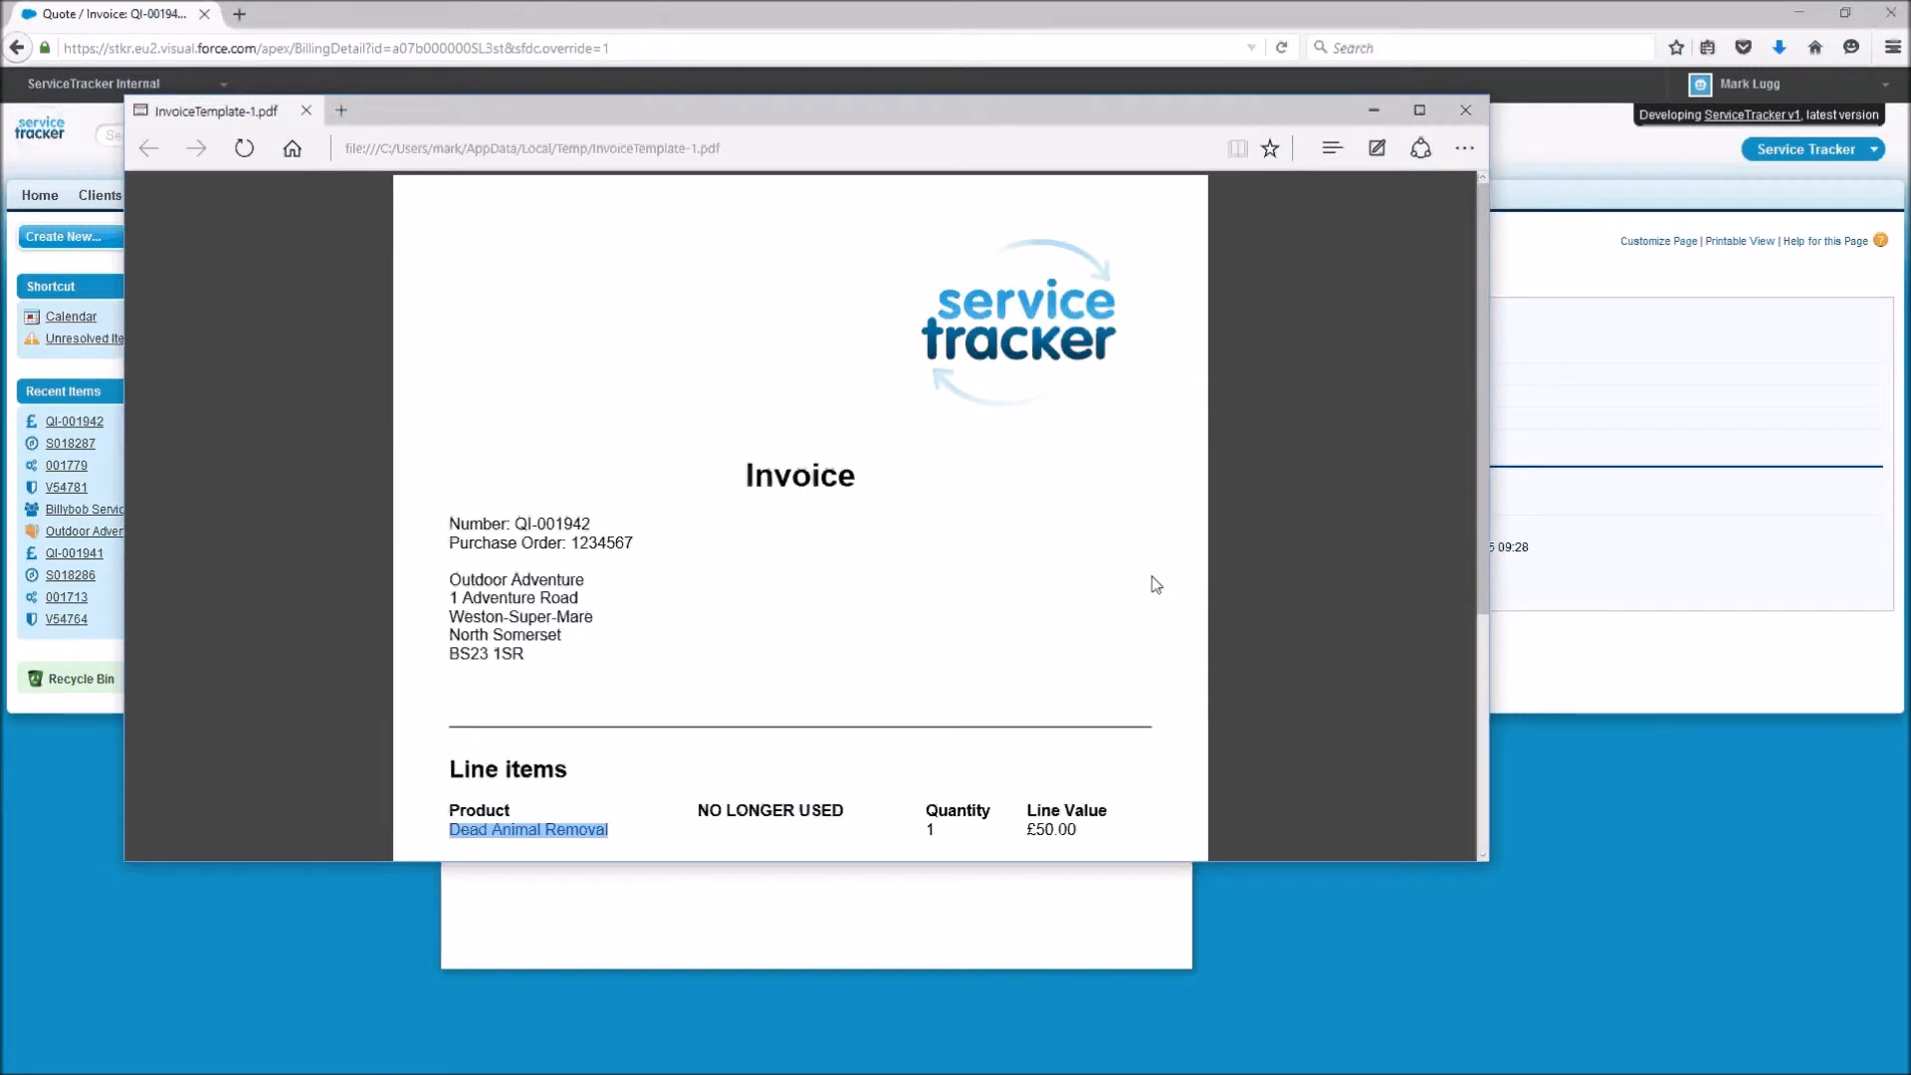
pyautogui.click(1466, 111)
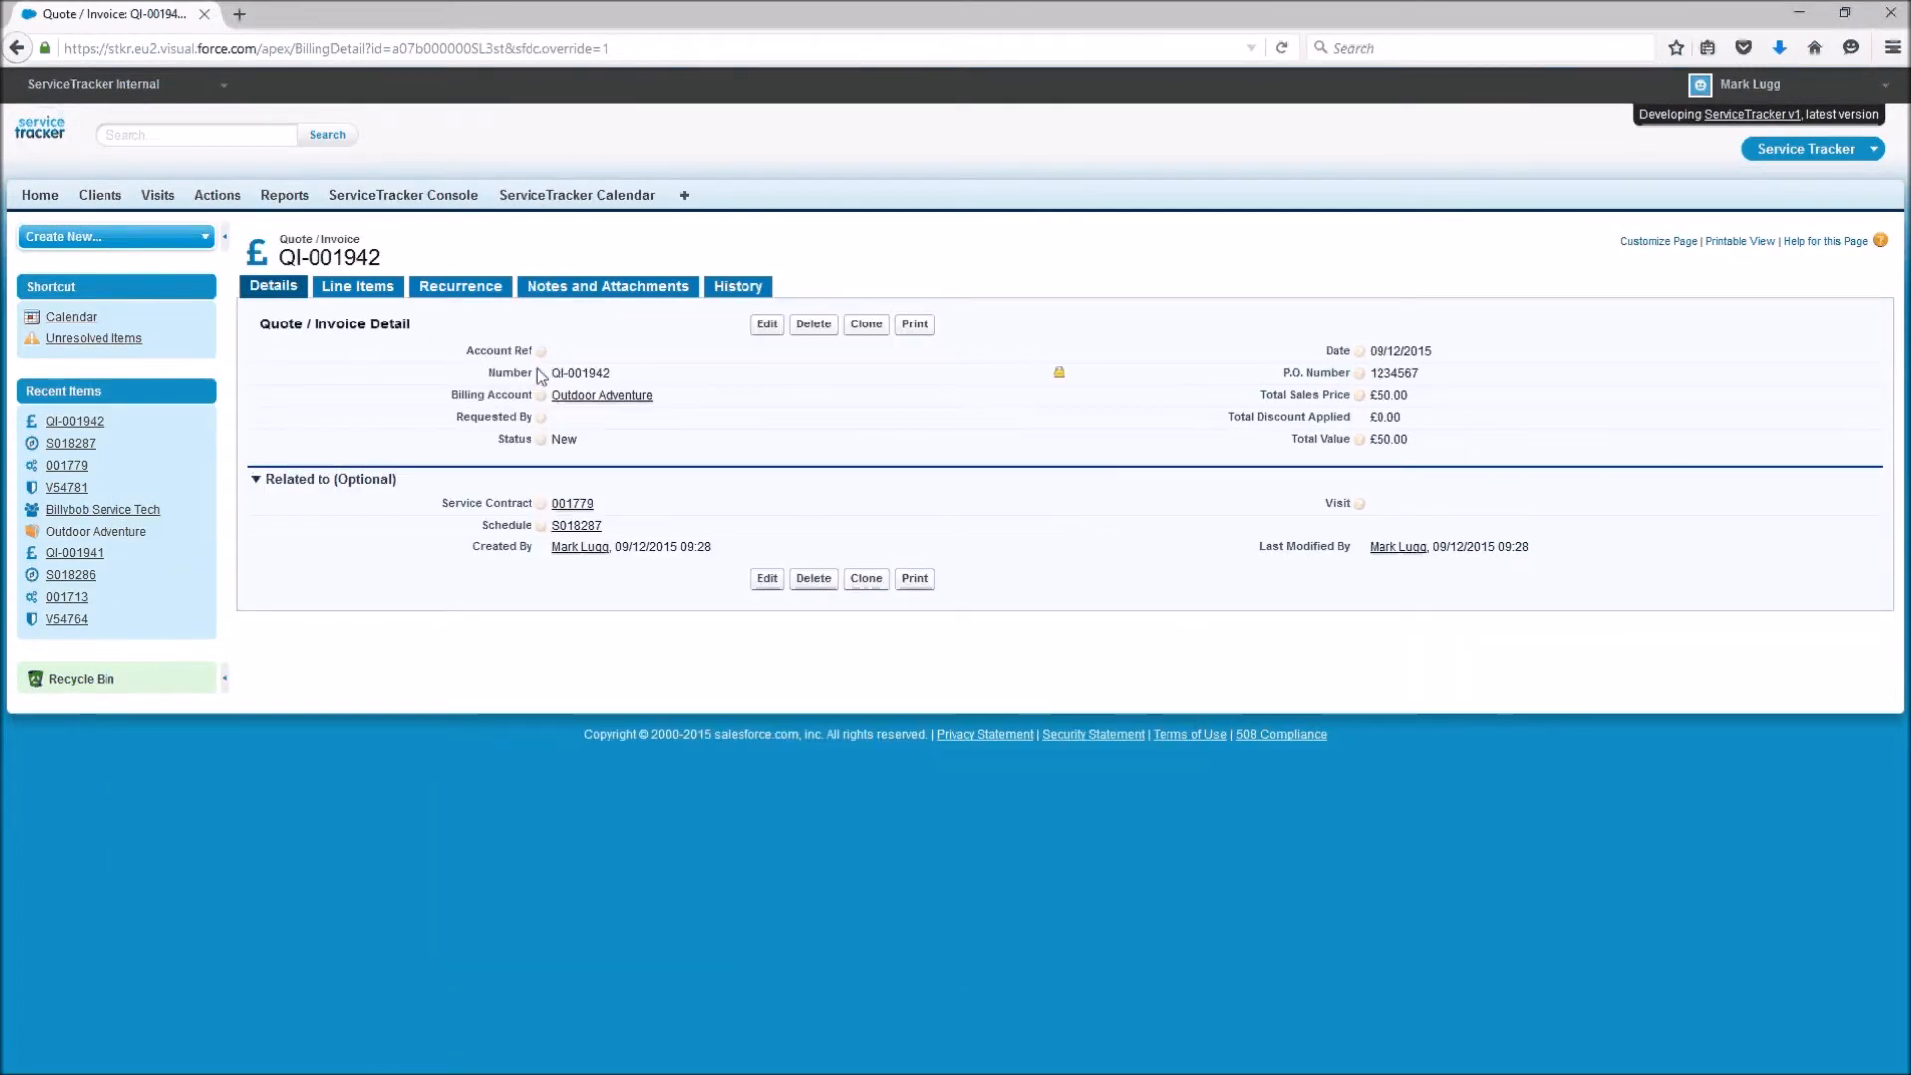
pyautogui.click(364, 290)
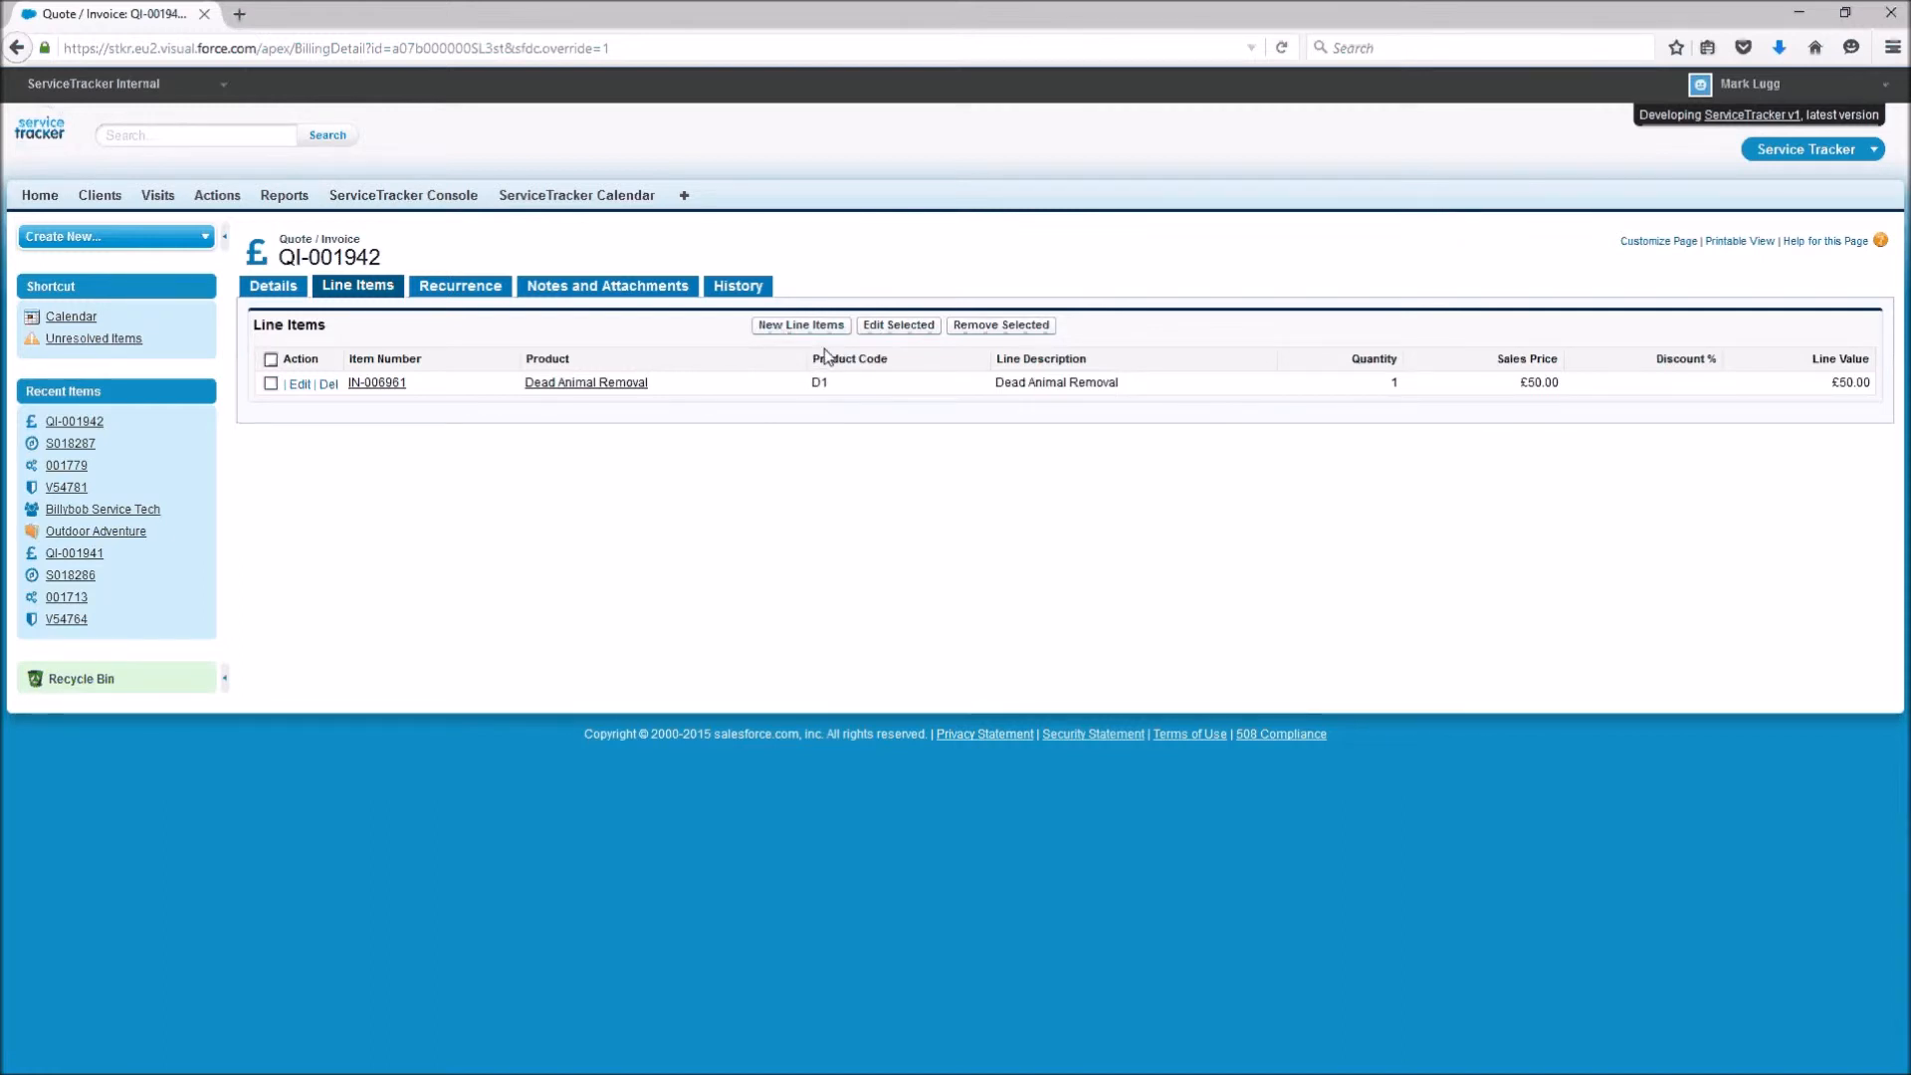
pyautogui.click(285, 290)
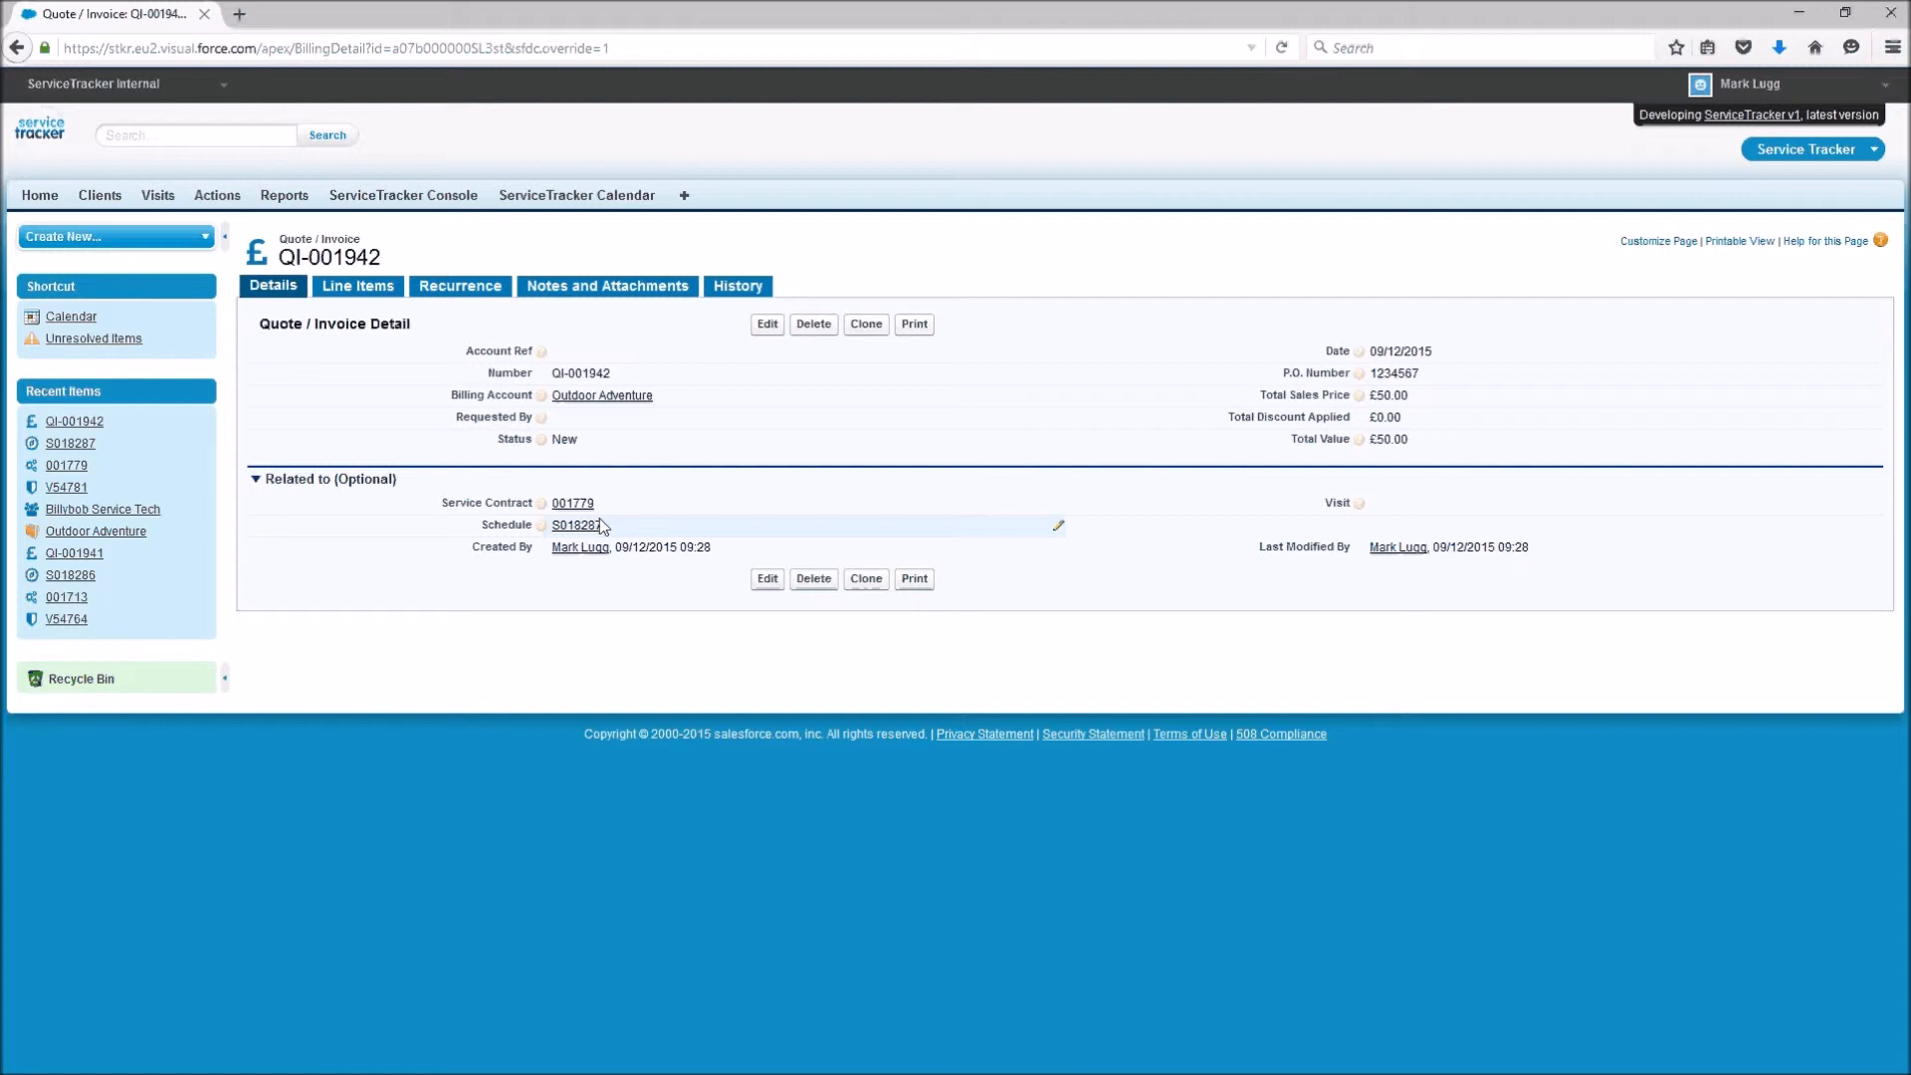
# Step: Set the invoice's Status to Invoiced, enter the account reference number, and save the invoice
pyautogui.doubleClick(594, 438)
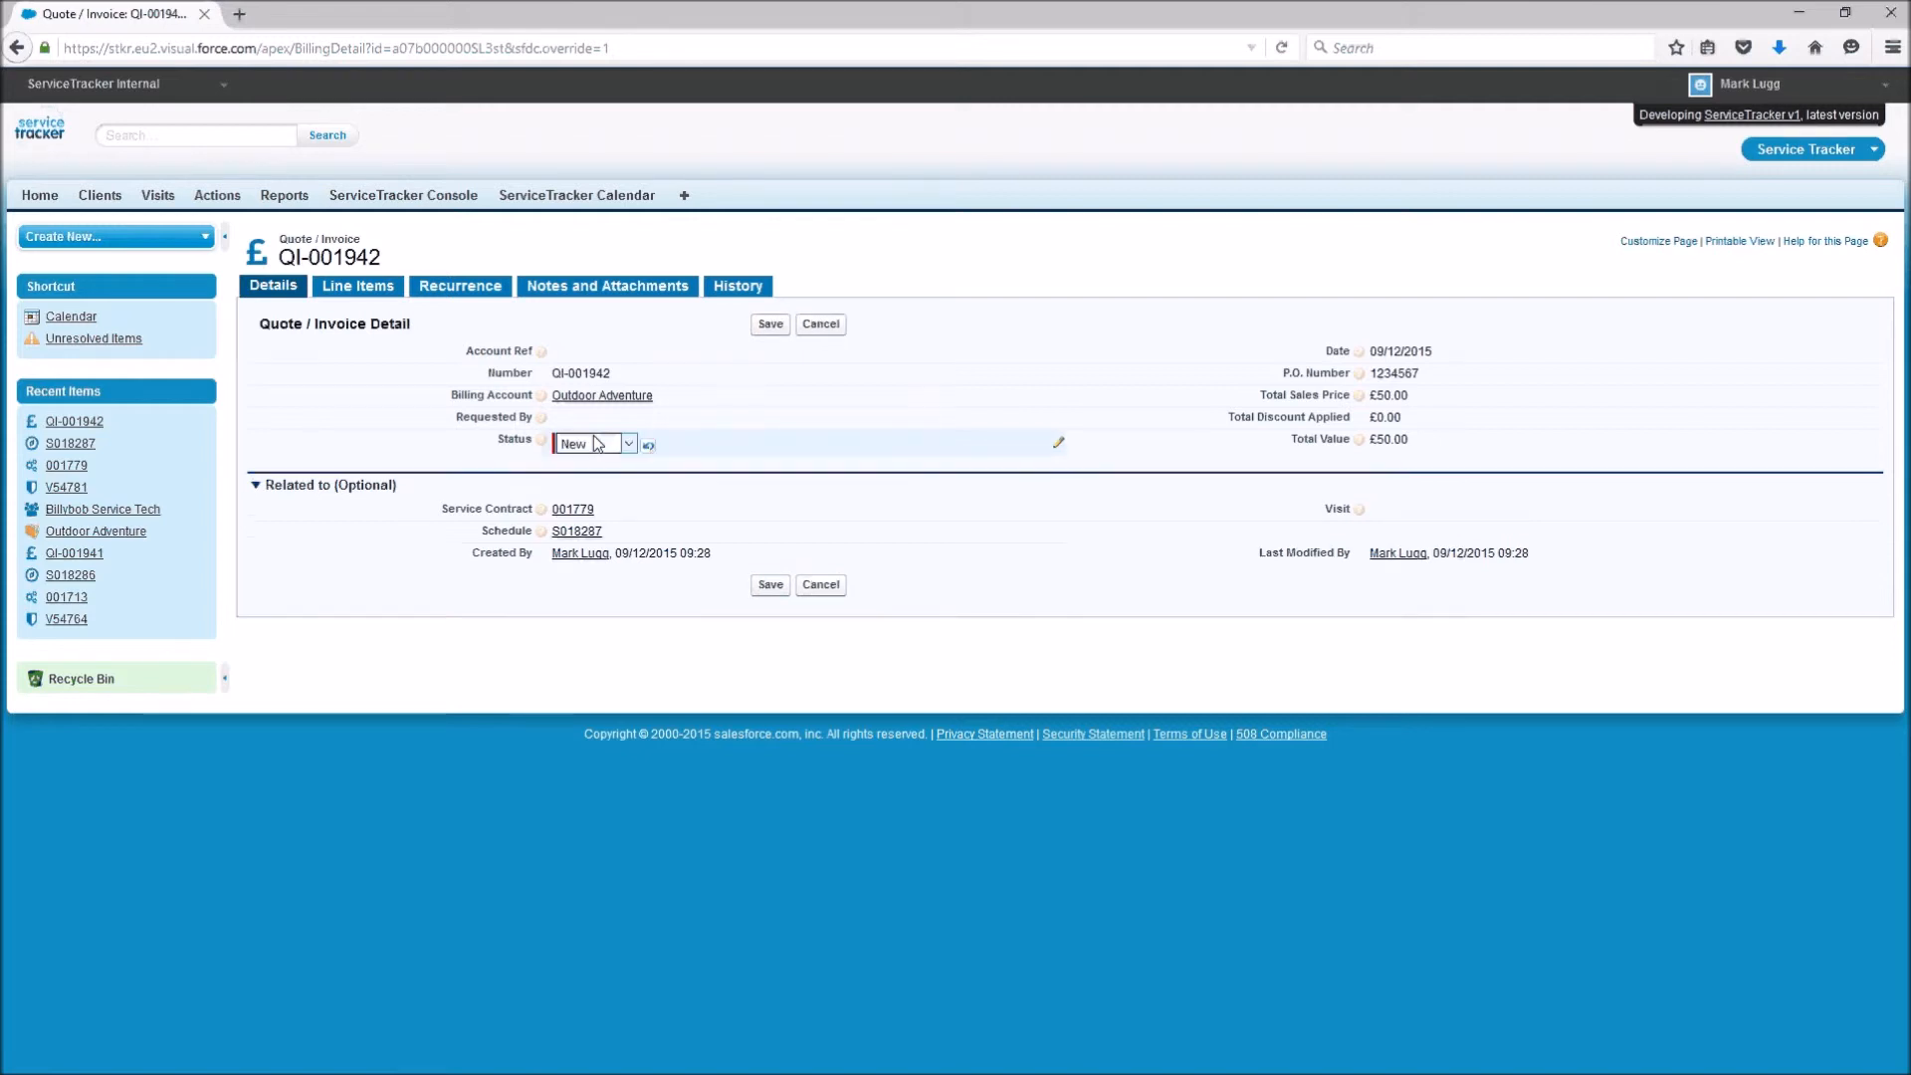
pyautogui.click(626, 445)
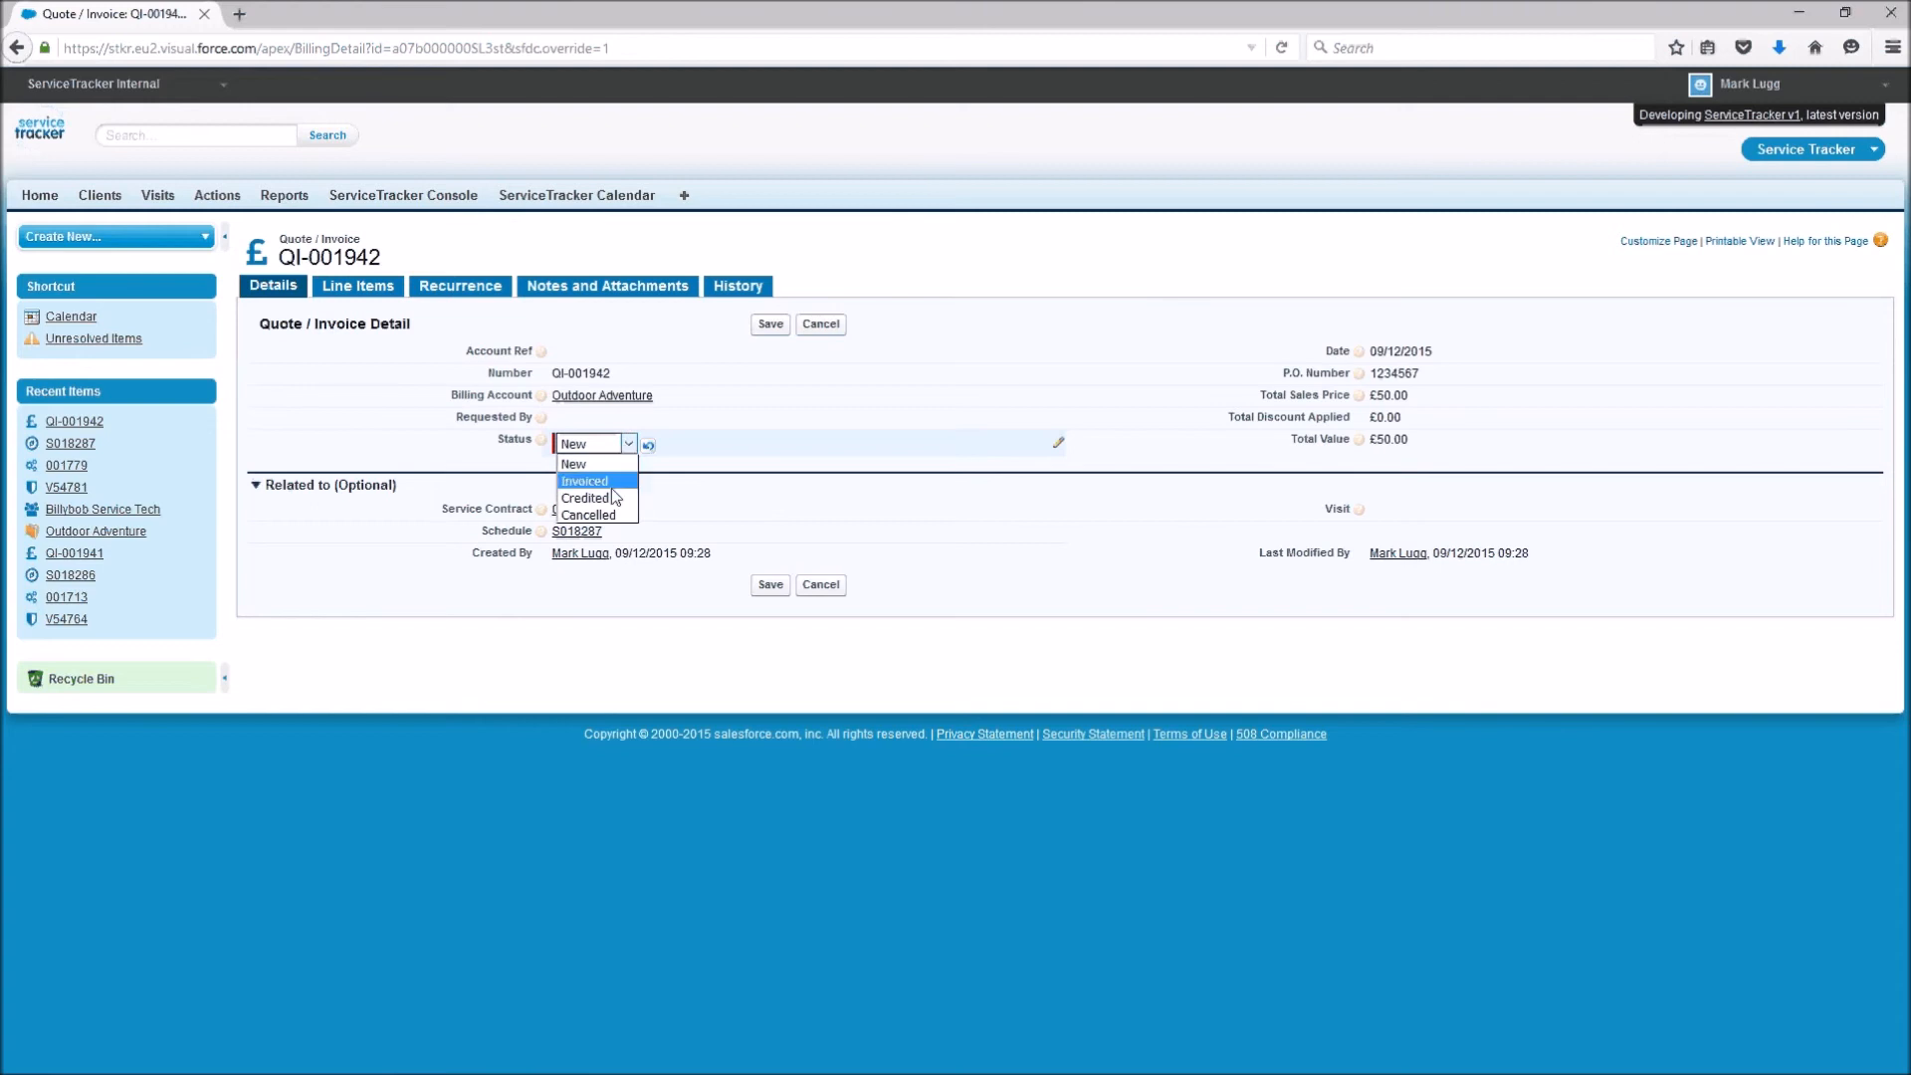
pyautogui.click(598, 481)
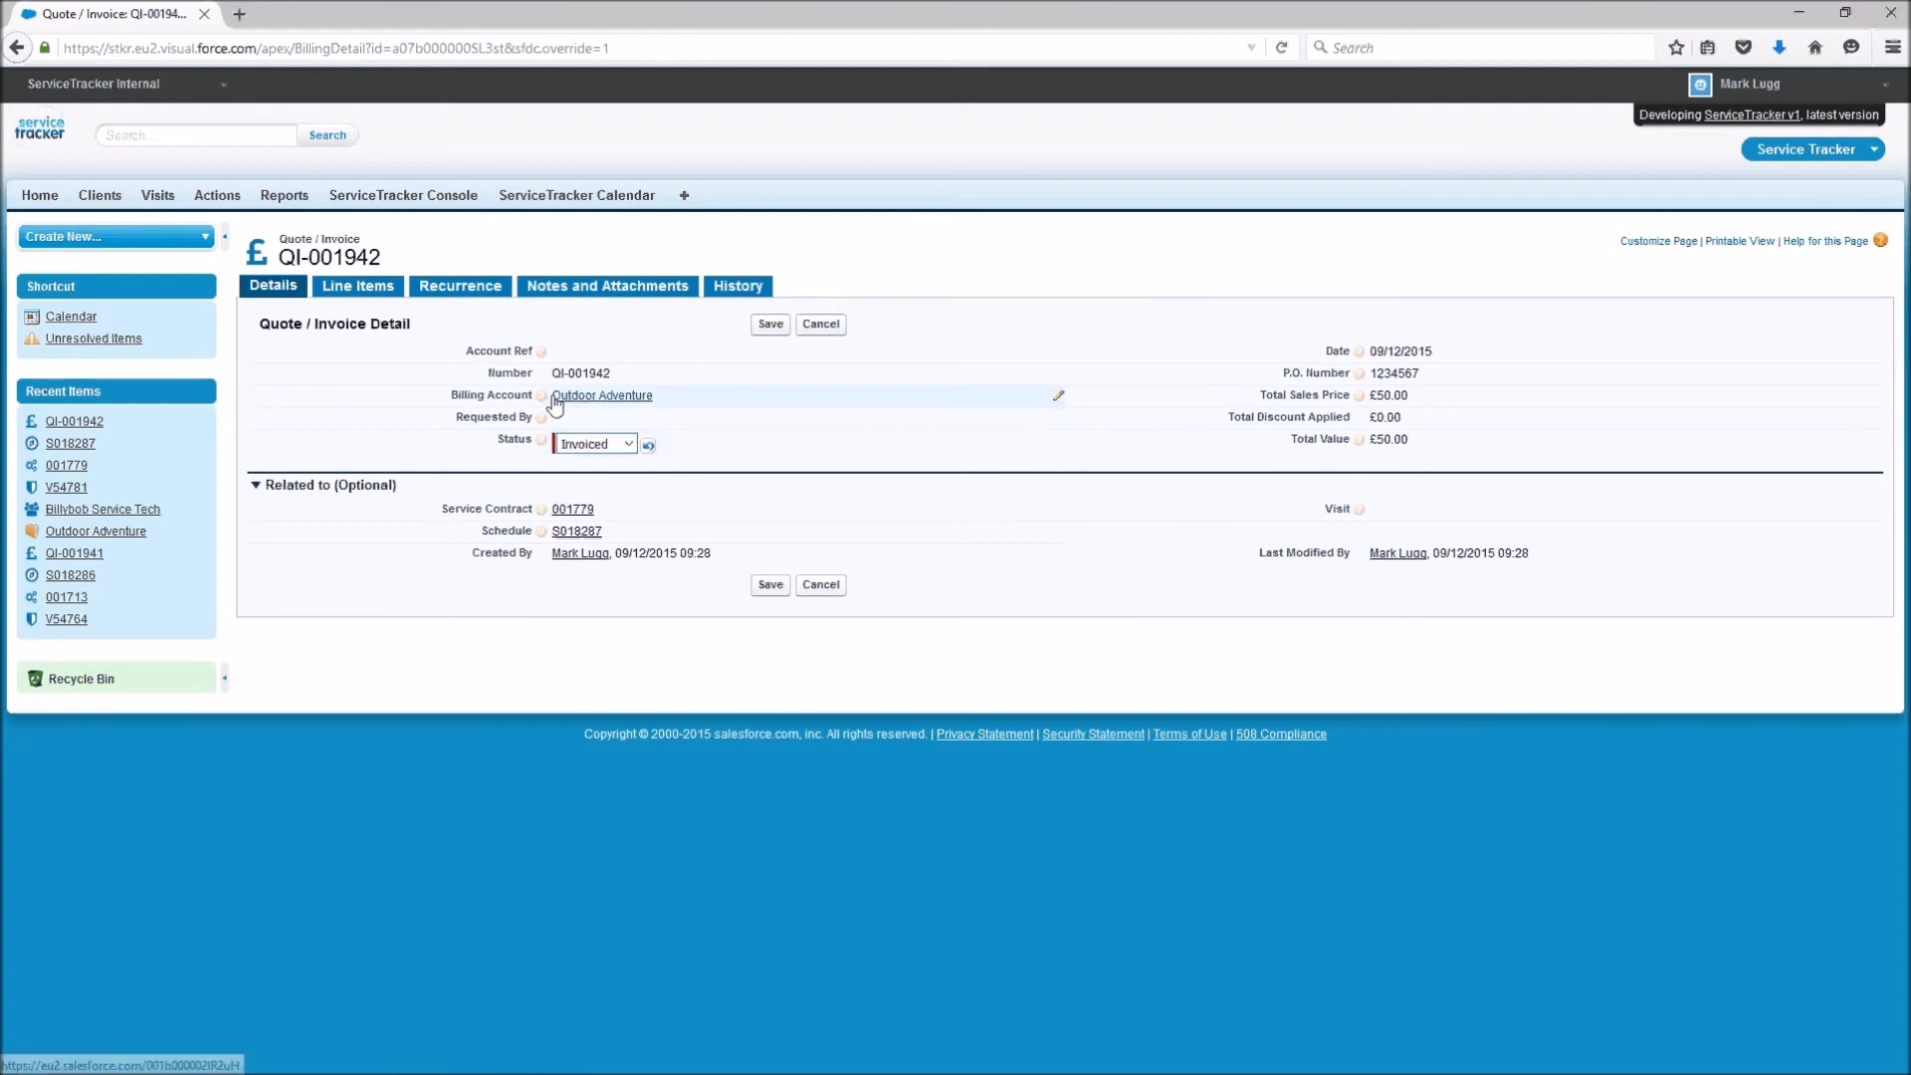
pyautogui.moveTo(542, 360)
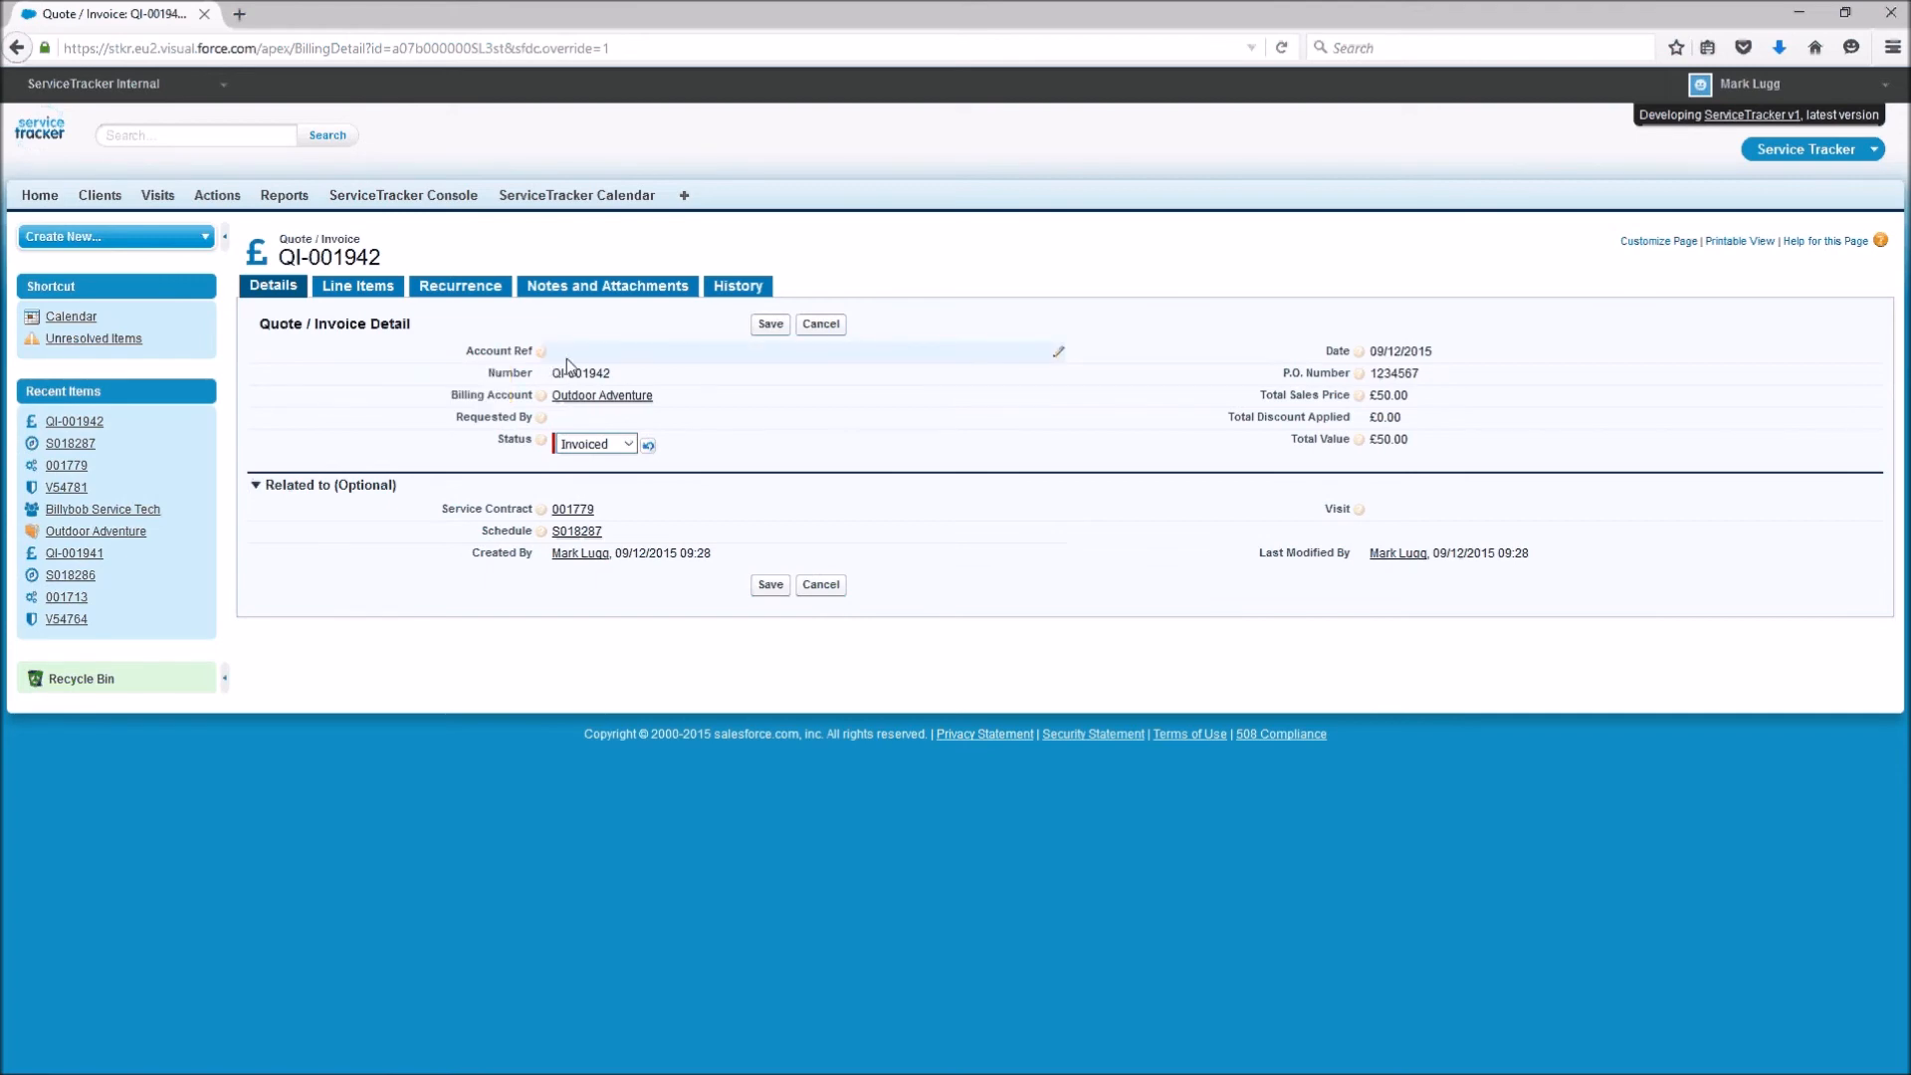
pyautogui.doubleClick(571, 354)
pyautogui.write('12345')
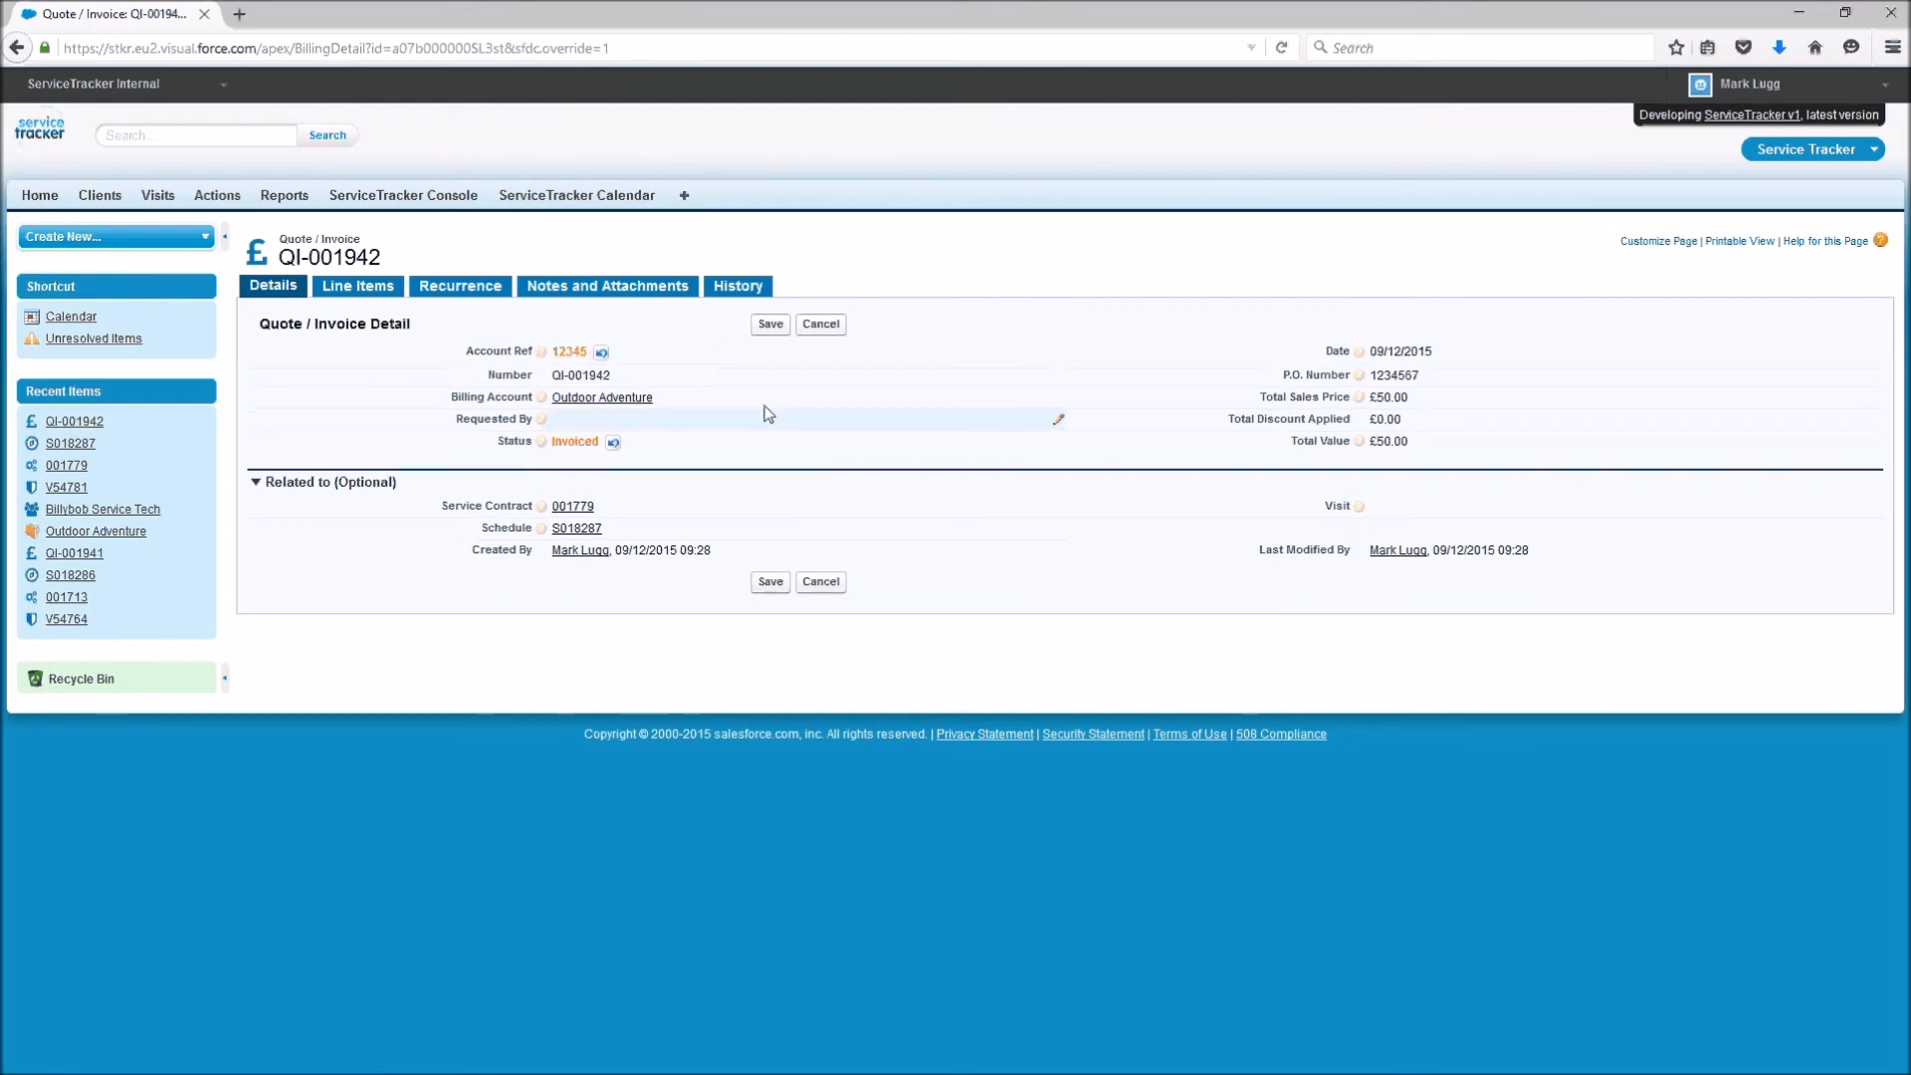
pyautogui.click(770, 325)
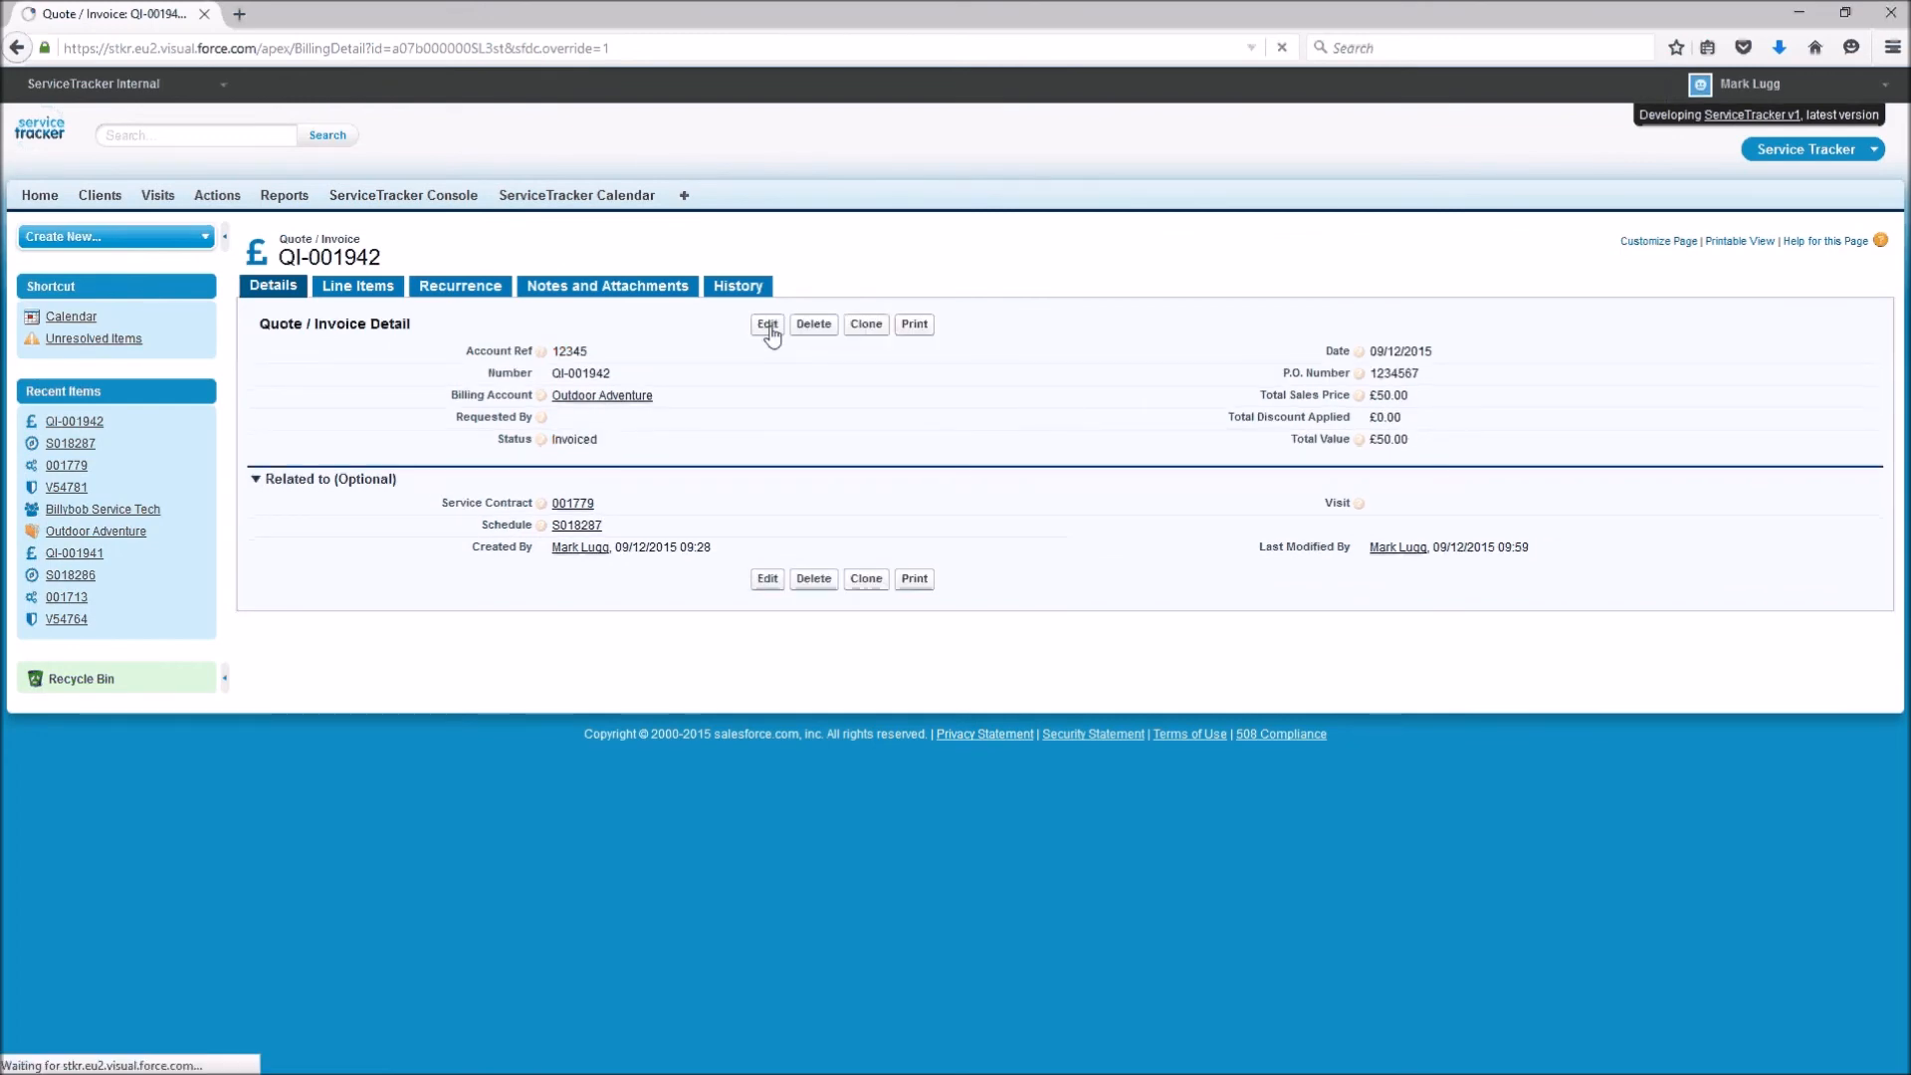